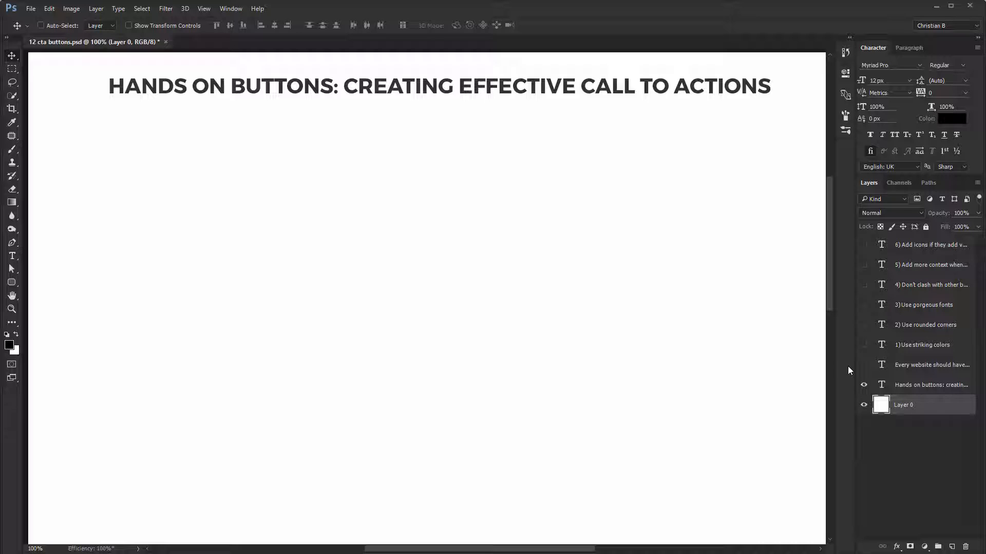
- Show the introductory paragraph and the "1) Use striking colors" heading on the canvas
click(864, 365)
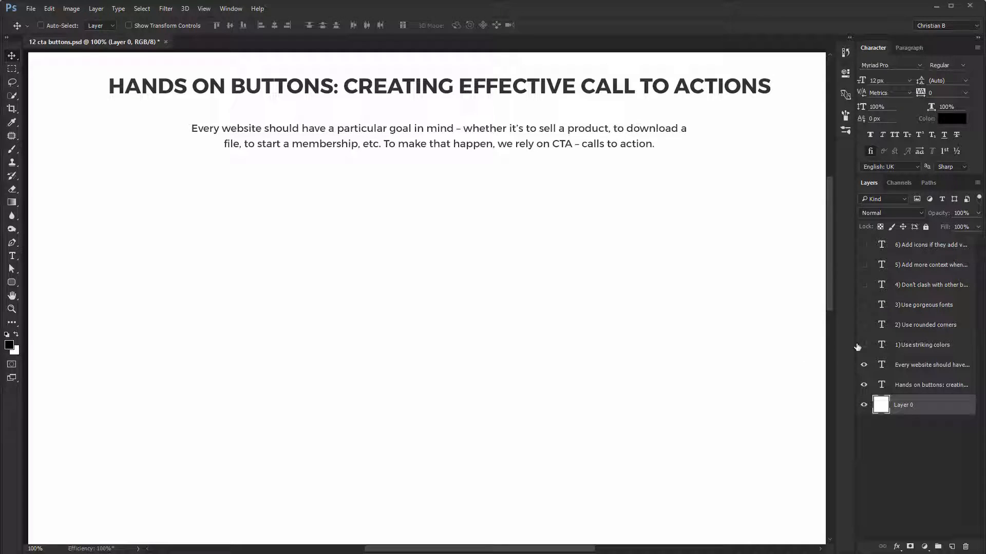
click(864, 345)
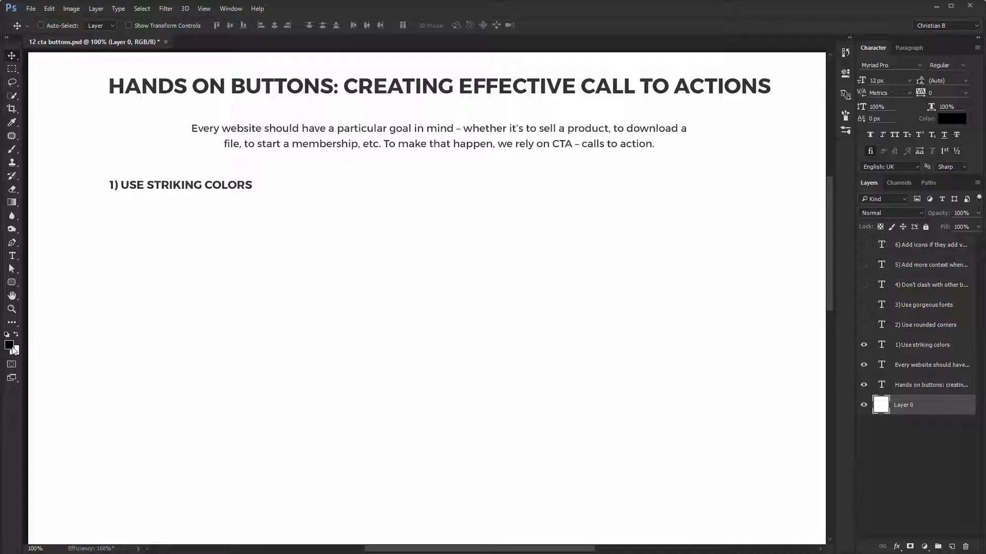
- Set the foreground color to a bright, saturated red, #e71010
click(9, 345)
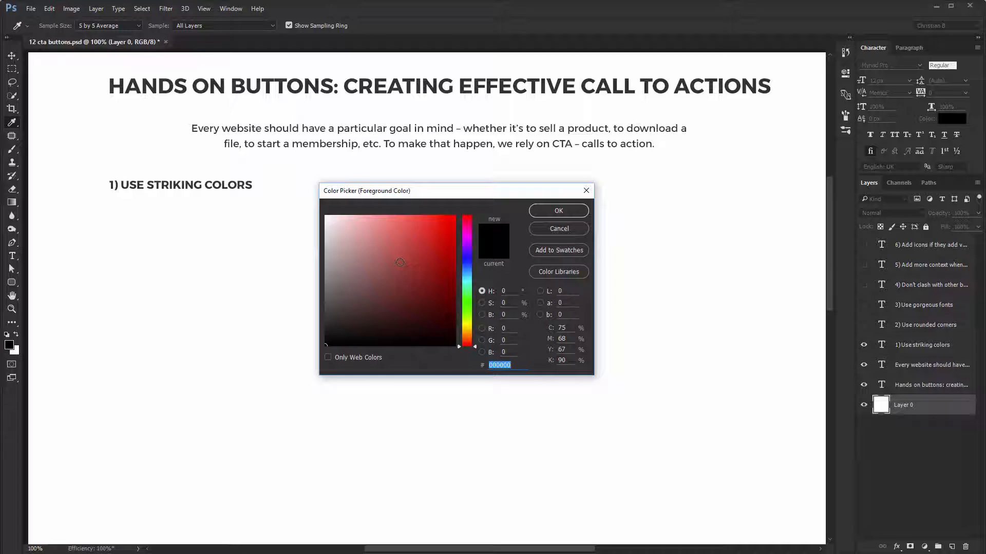
mouse_move(443, 241)
mouse_down()
mouse_move(418, 218)
mouse_move(449, 226)
mouse_move(442, 237)
mouse_move(446, 226)
mouse_up()
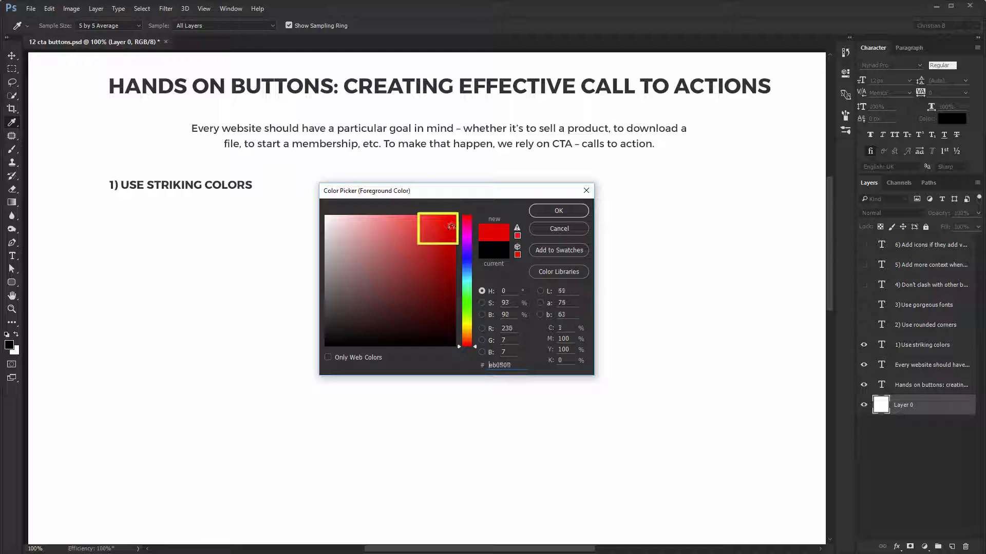
click(557, 211)
key(v)
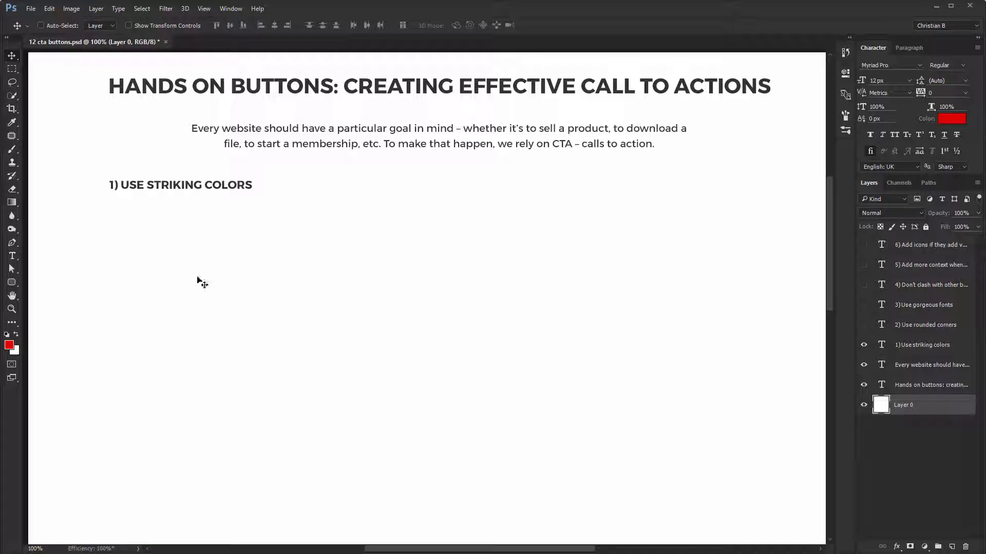
- Create a 200 × 60 px red rounded rectangle with a 5 px corner radius and place it beneath the "Use striking colors" heading
drag(12, 282, 51, 292)
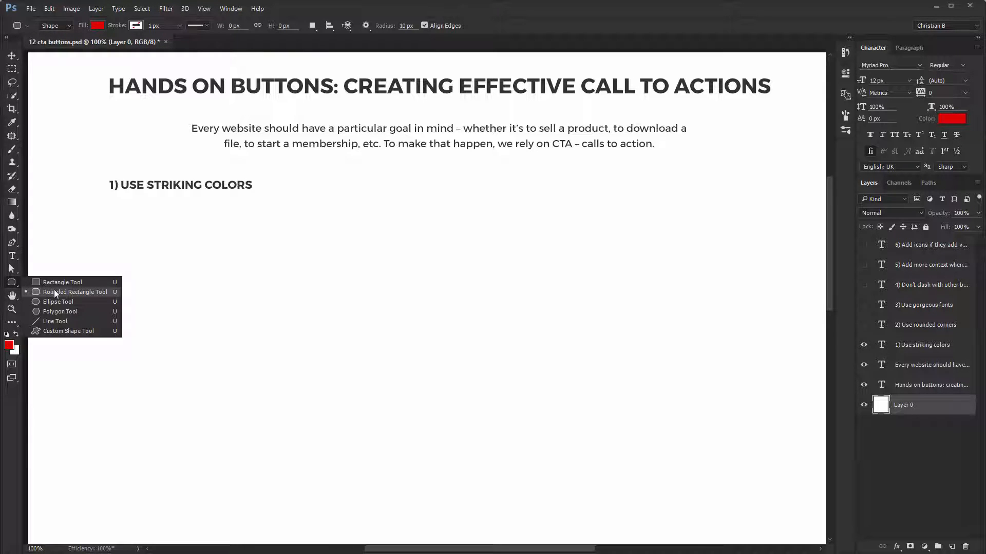
click(54, 293)
drag(414, 25, 319, 50)
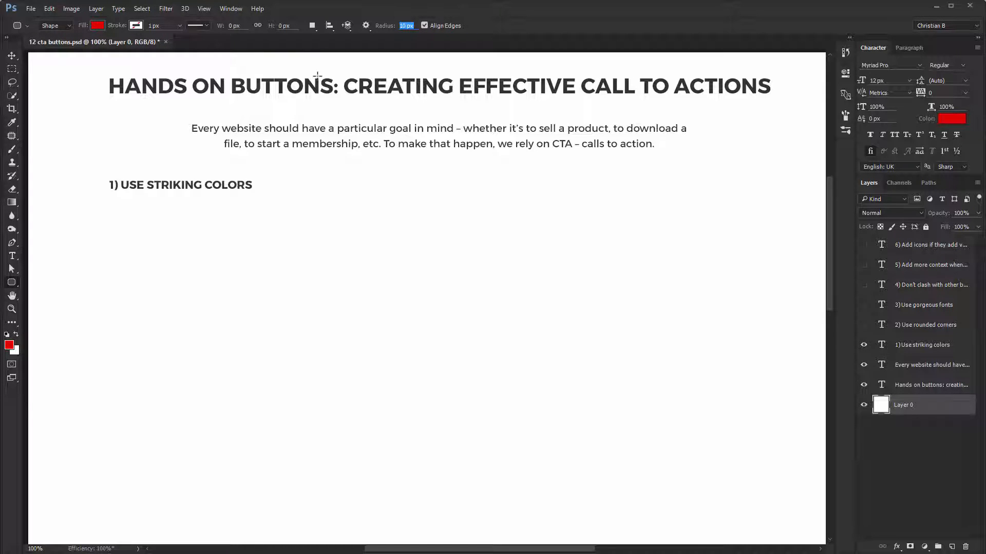
text(5)
key(Return)
click(147, 234)
text(200)
key(Tab)
text(60)
key(Return)
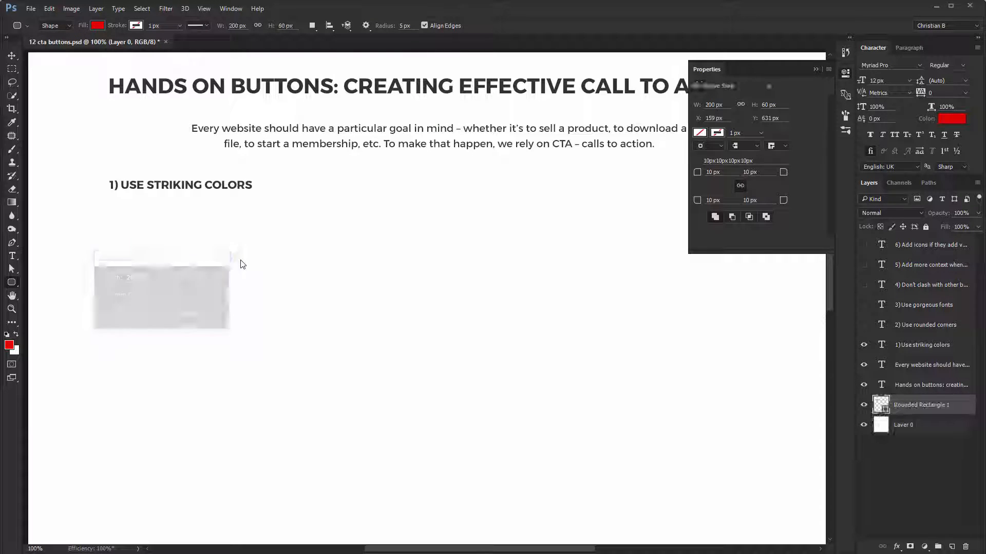
key(v)
drag(196, 246, 172, 231)
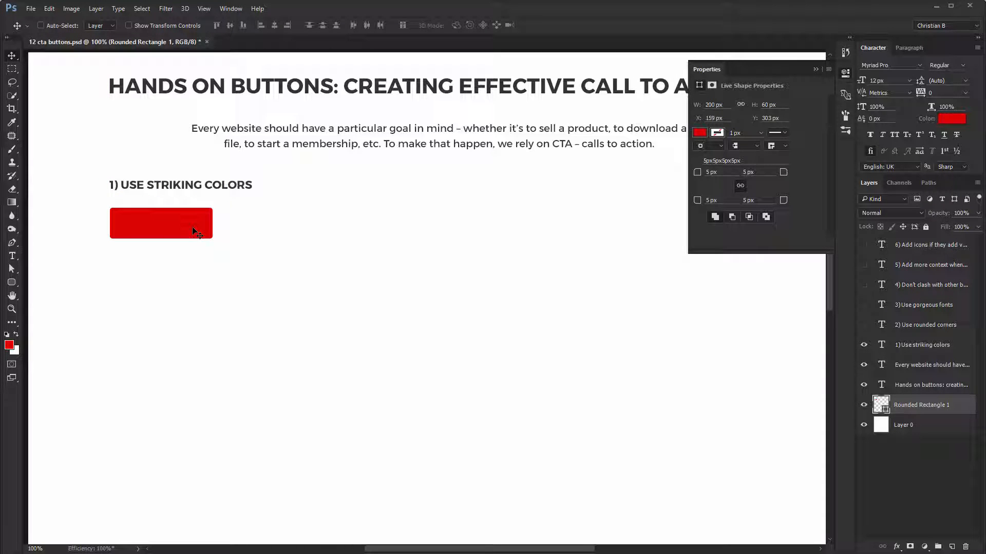
- Add the text "Checkout" on the red rectangle, with the extras hidden
key(t)
key(ctrl+h)
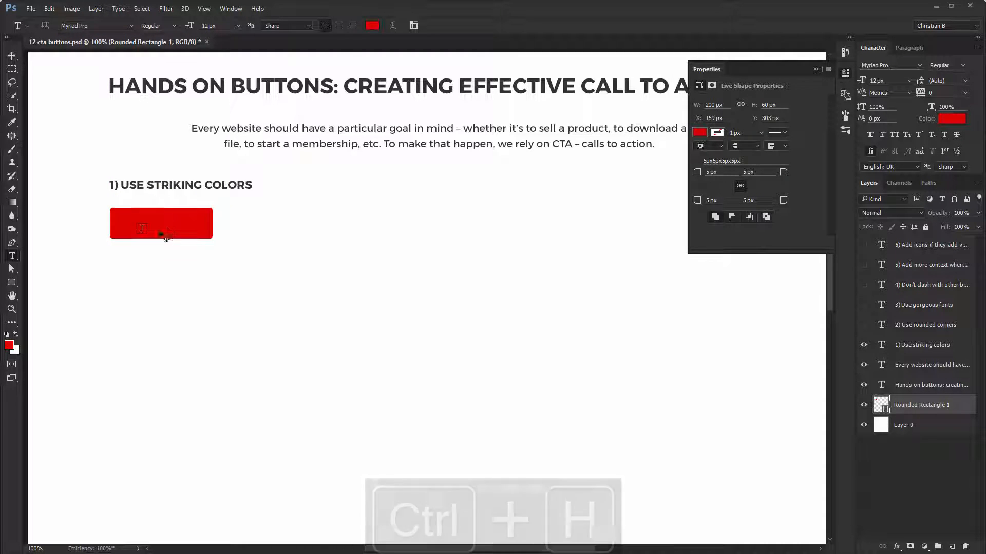
click(135, 229)
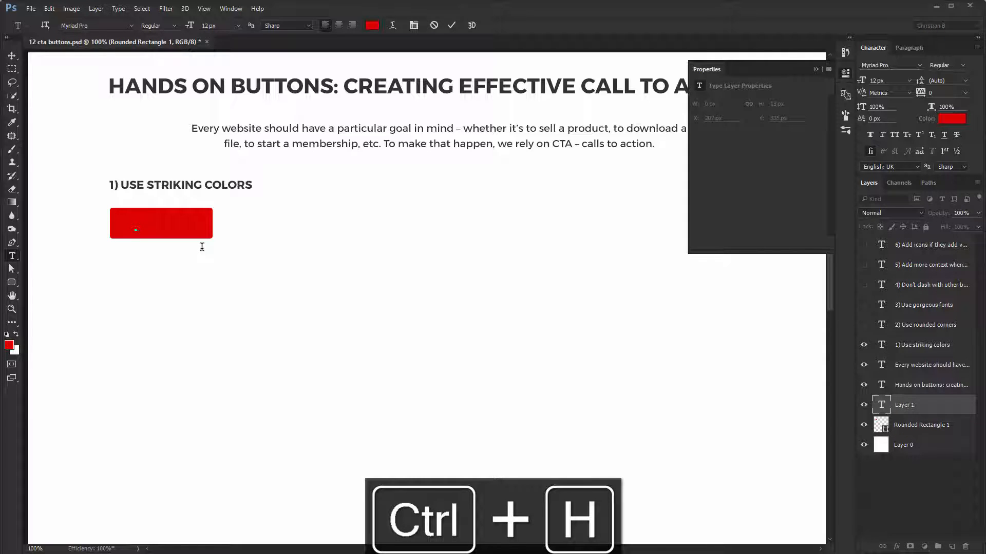
key(ctrl+Return)
key(v)
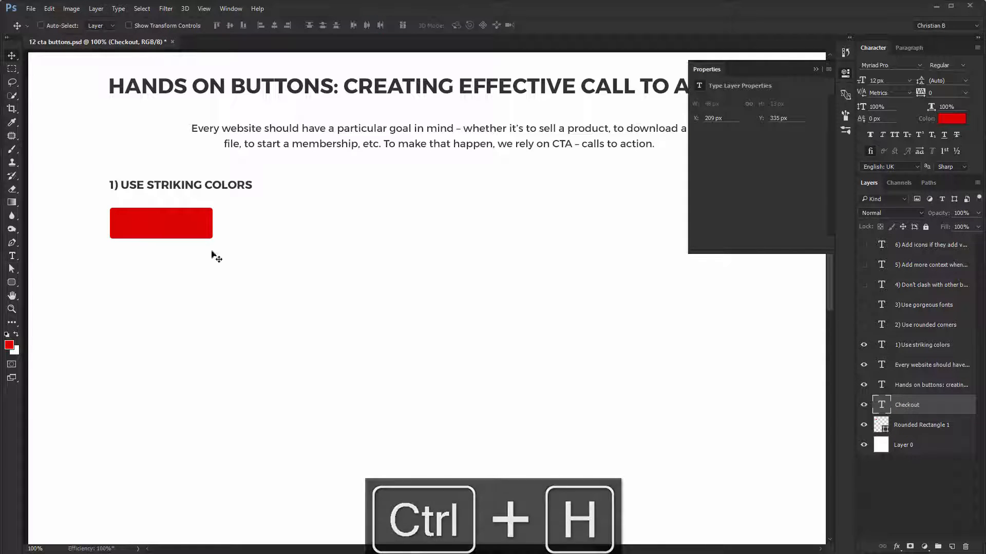
- Format the Checkout label in Proxima Nova Semibold at 15 px with white color, #ffffff
click(903, 64)
text(proxima)
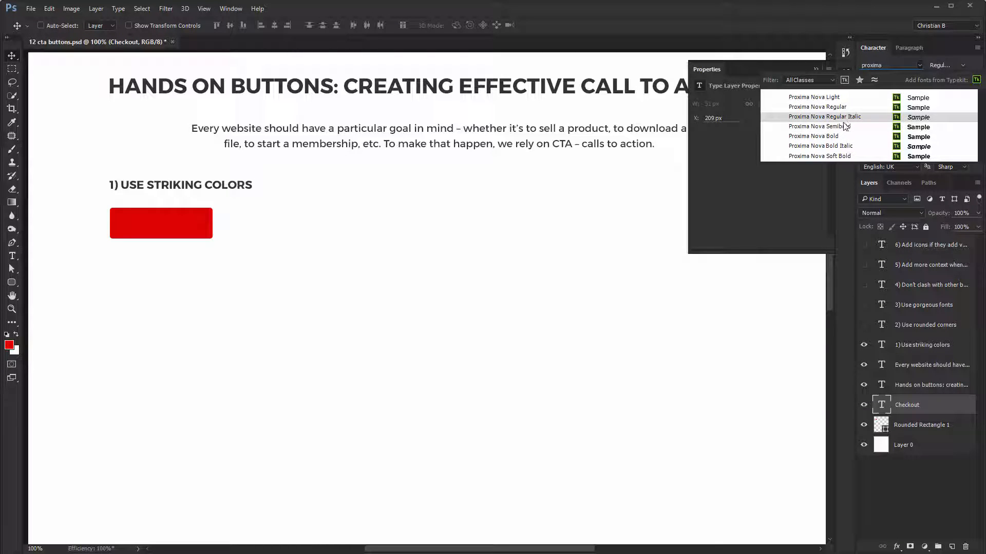
click(840, 126)
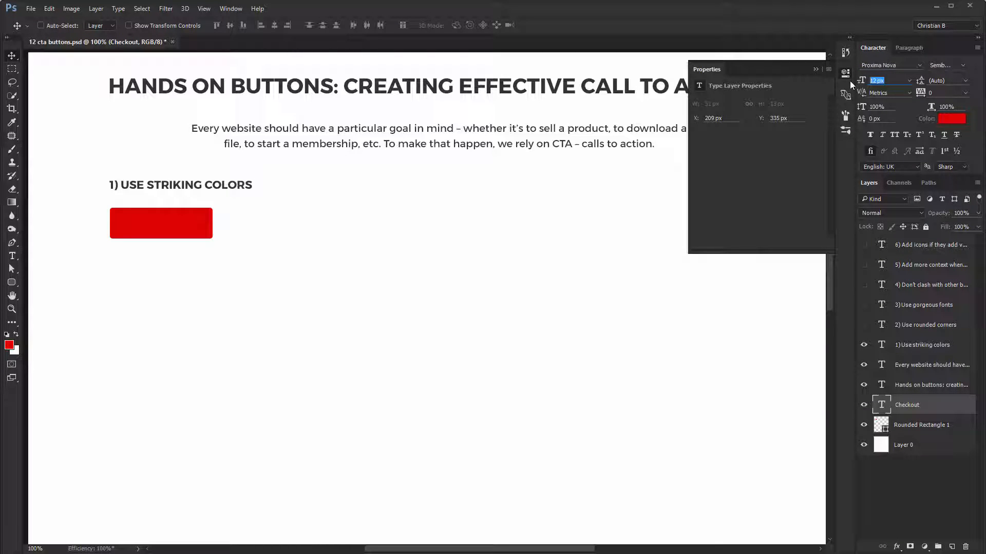
click(952, 118)
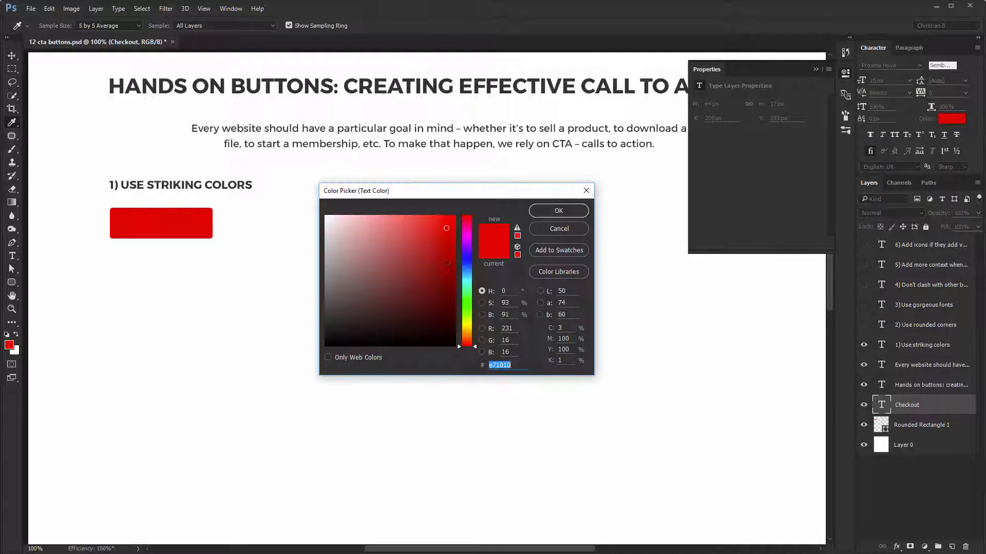
text(ffffff)
key(Return)
key(v)
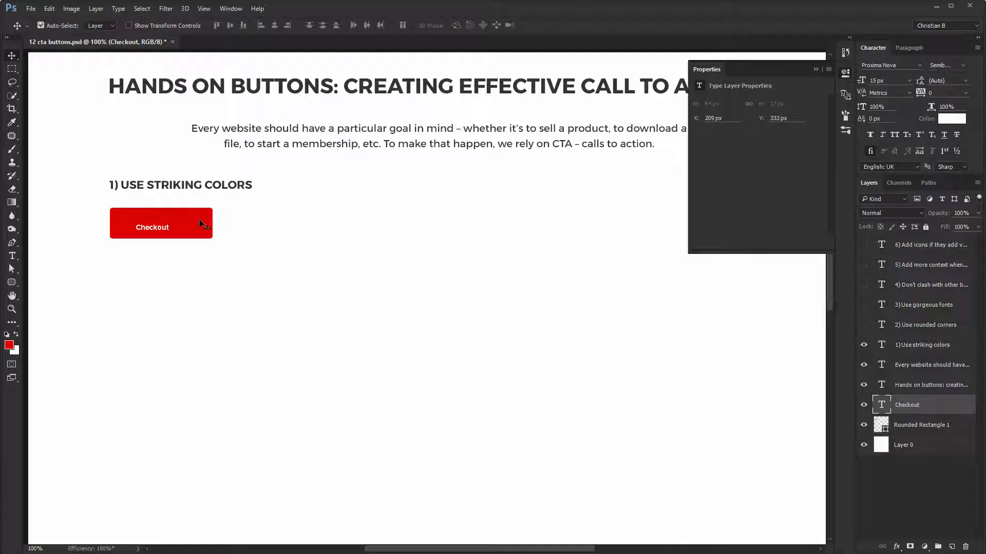
- Center the Checkout label on the red rectangle in both directions and group them, slightly closer to the heading
shift+click(200, 220)
click(274, 25)
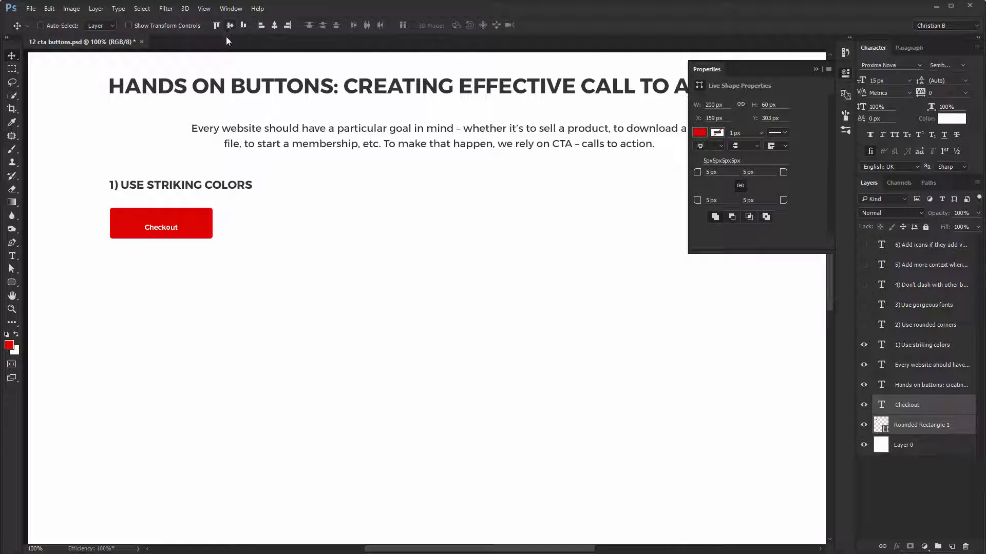
click(230, 26)
key(ctrl+g)
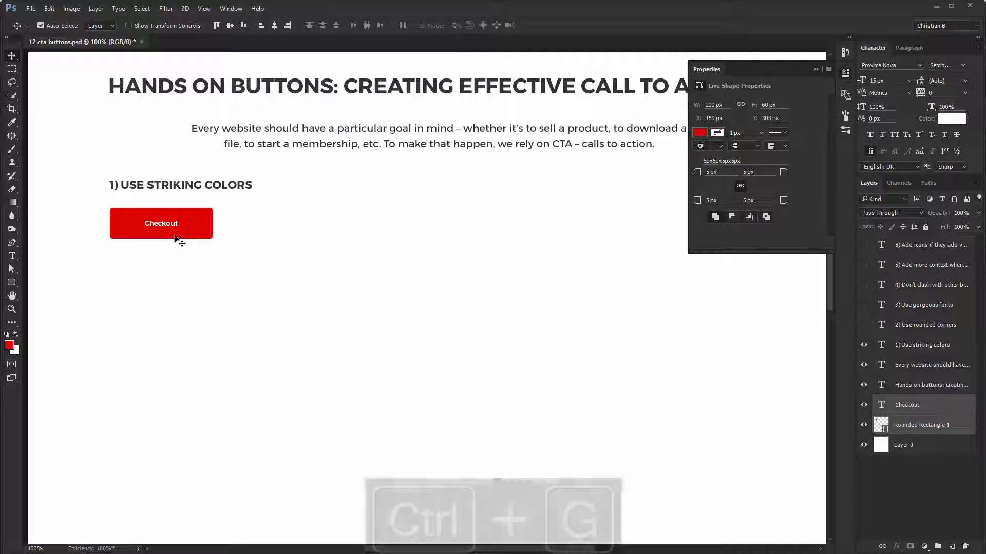
drag(148, 214, 148, 205)
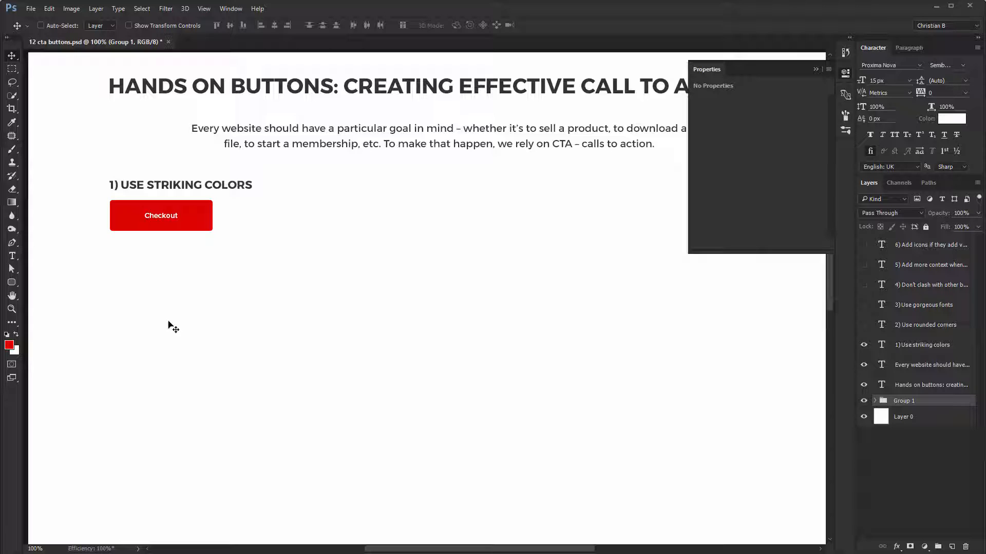
- Show the "2) Use rounded corners" heading and place a duplicate of the Checkout button group beneath it
click(864, 325)
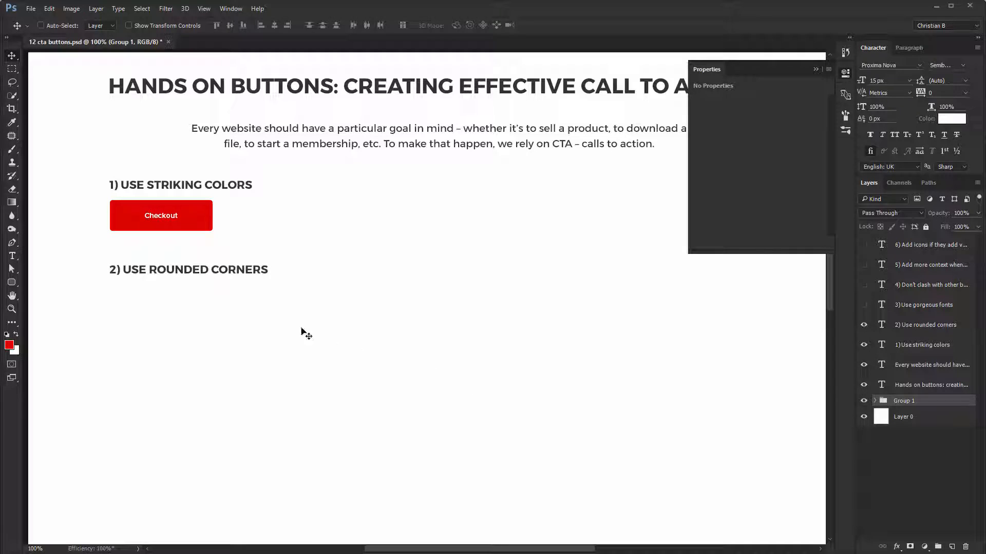
key(ctrl+j)
drag(169, 226, 175, 297)
- Set the duplicated button's corner radius to 25 px on all corners and its width to 180 px
ctrl+click(214, 299)
ctrl+click(208, 299)
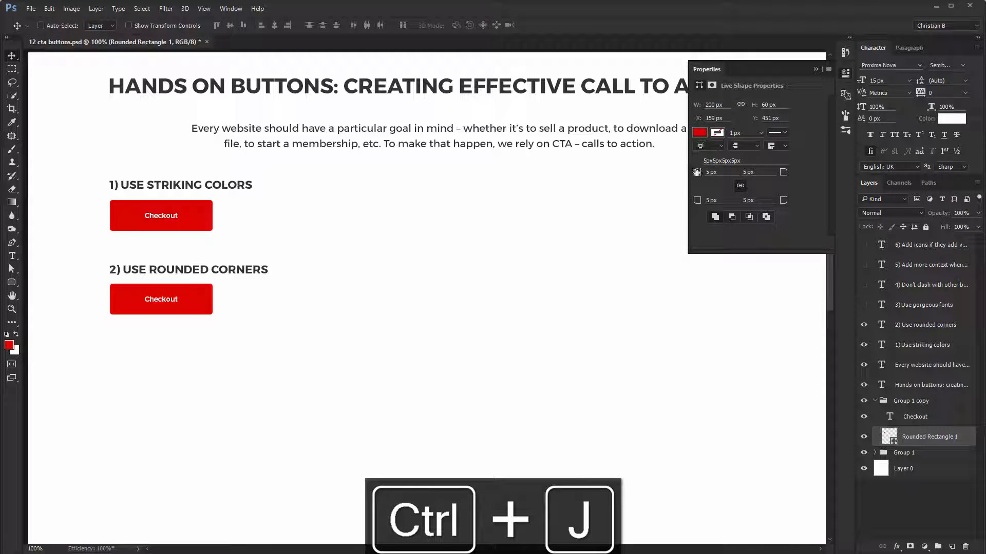
text(25)
key(Return)
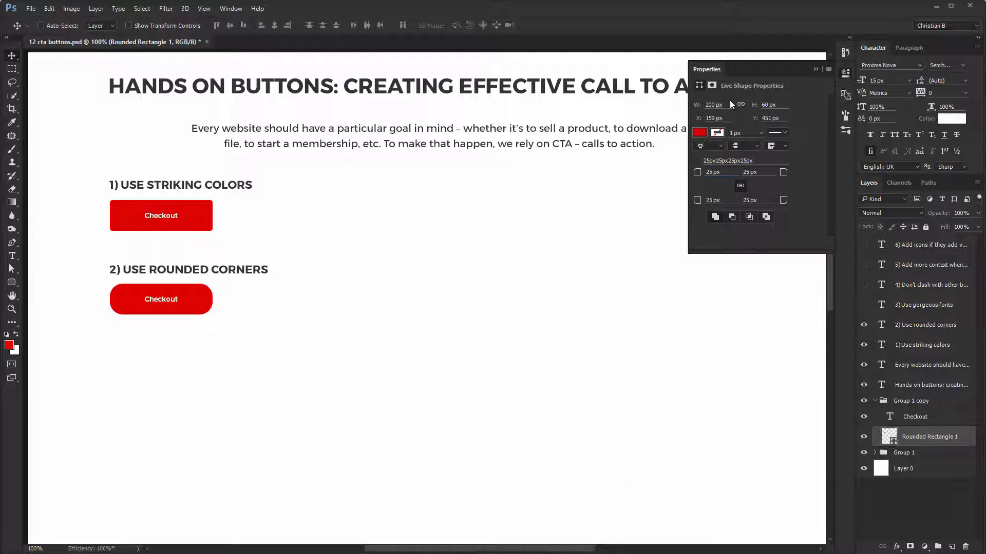
text(180)
key(Return)
- Change the second button's label to "Get Started" and set its font to Raleway SemiBold
key(t)
double_click(161, 299)
text(Get Started)
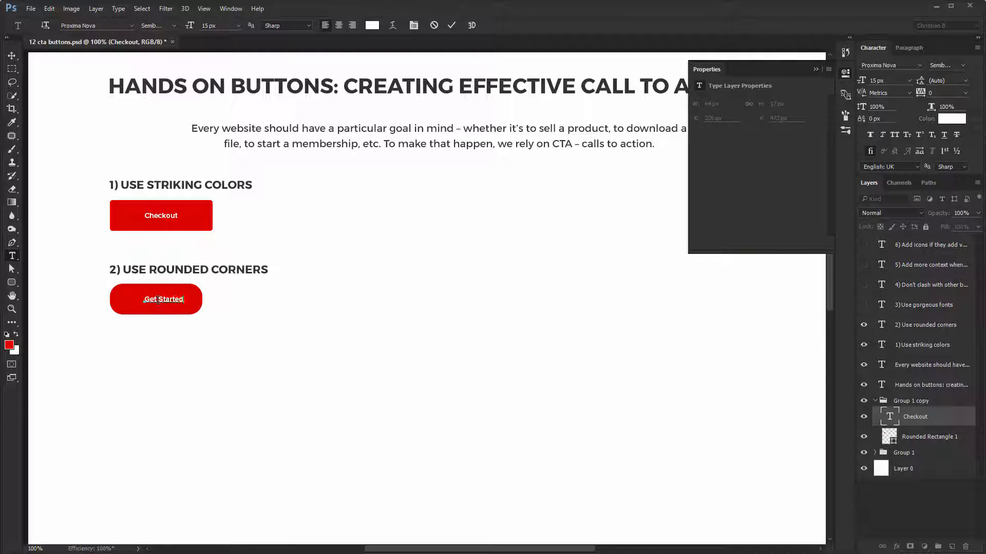
key(ctrl+Return)
key(v)
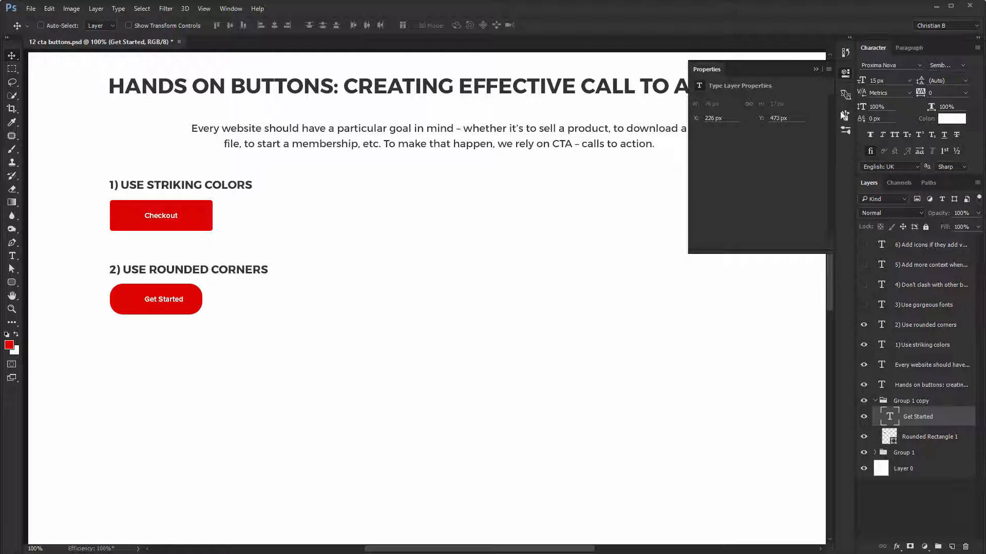
text(raleway)
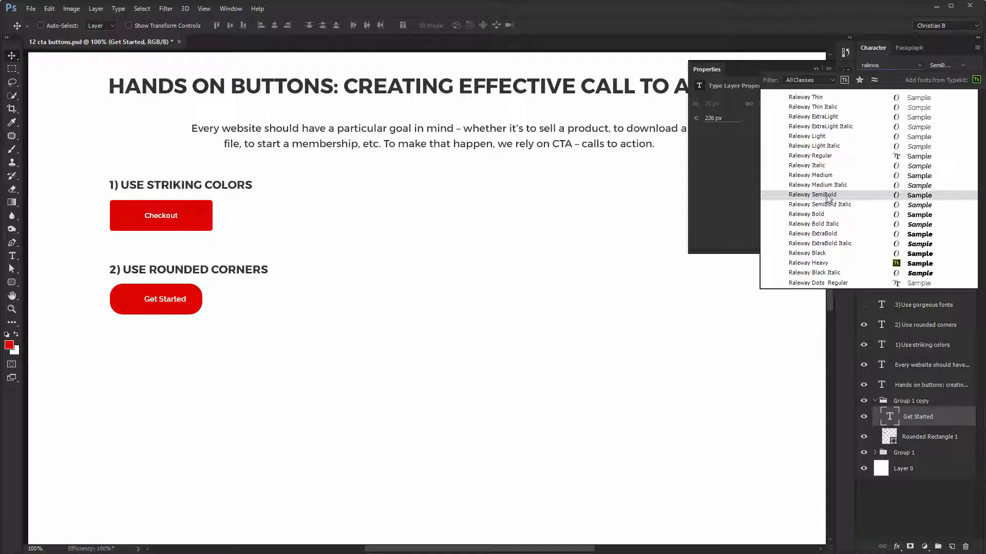
click(828, 195)
- Recolor the Get Started button's rounded rectangle to a saturated green
ctrl+click(203, 302)
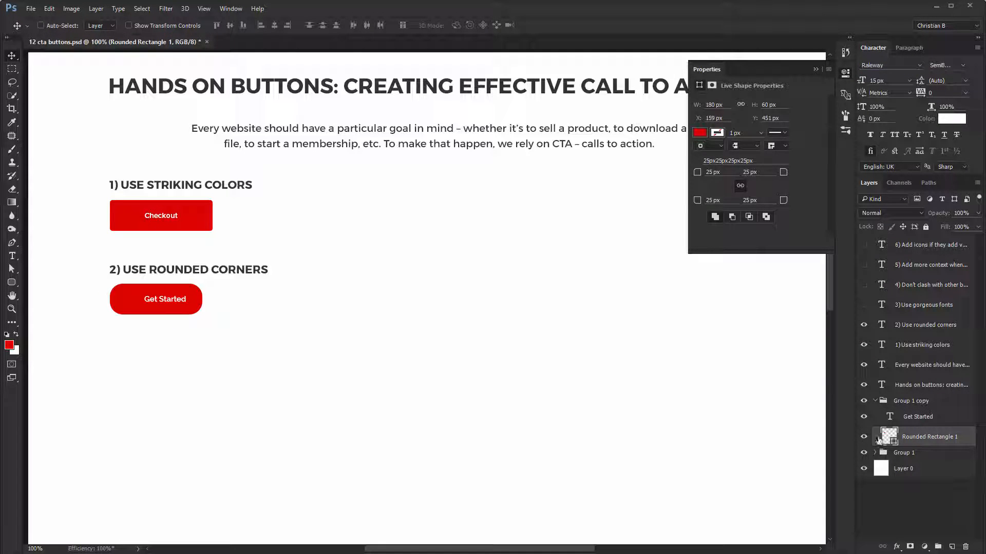
double_click(889, 437)
click(467, 301)
click(447, 261)
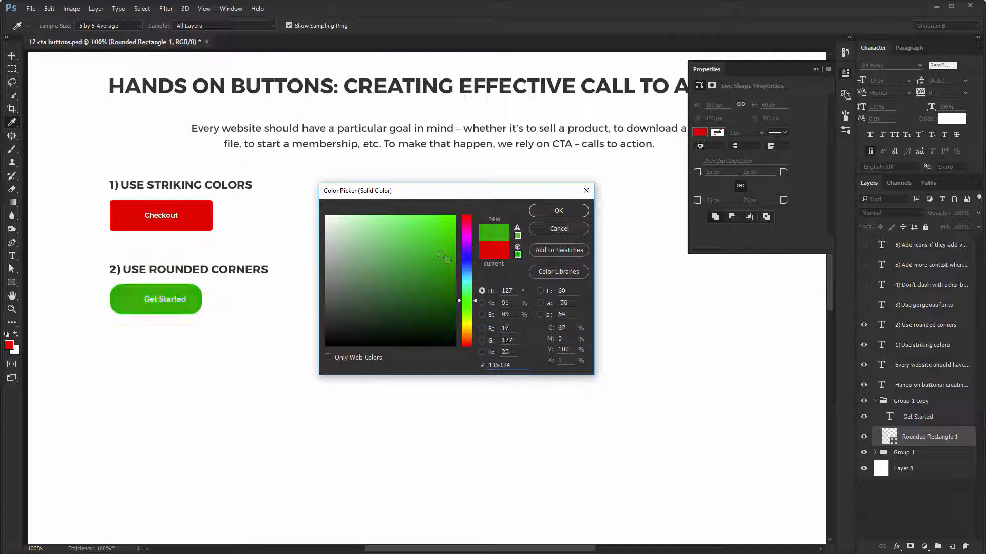
key(Return)
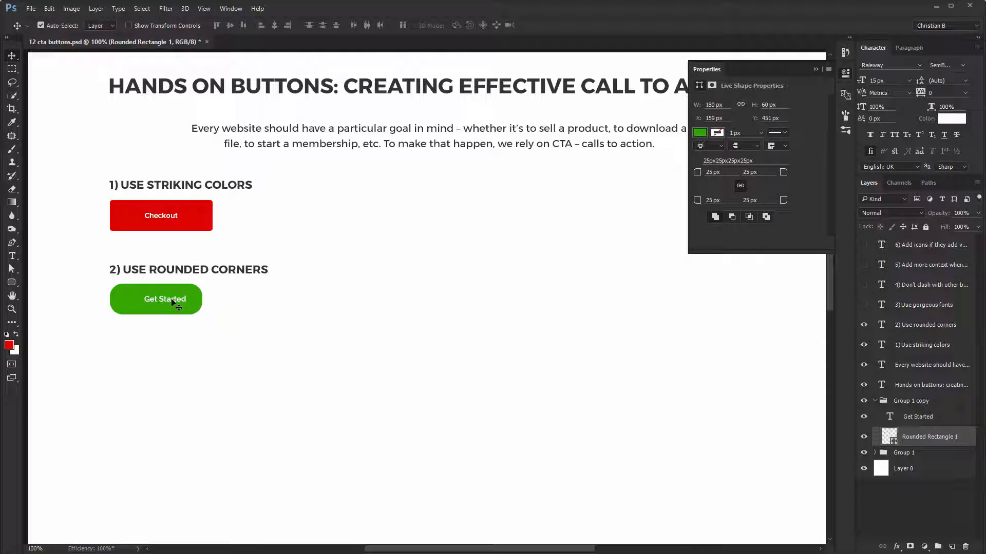
- Center the Get Started label horizontally and vertically on the green rectangle and collapse its layer group
ctrl+shift+click(173, 299)
click(274, 25)
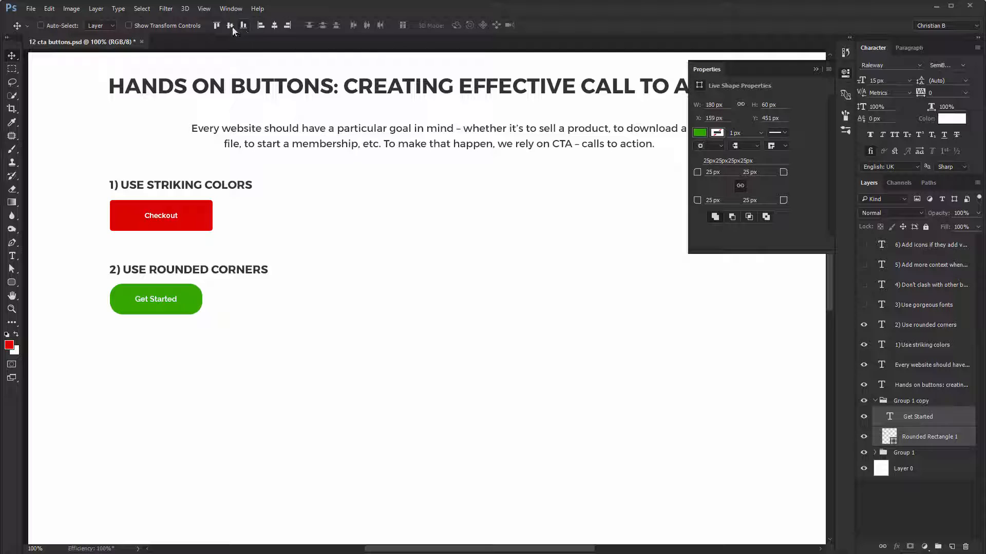
click(230, 25)
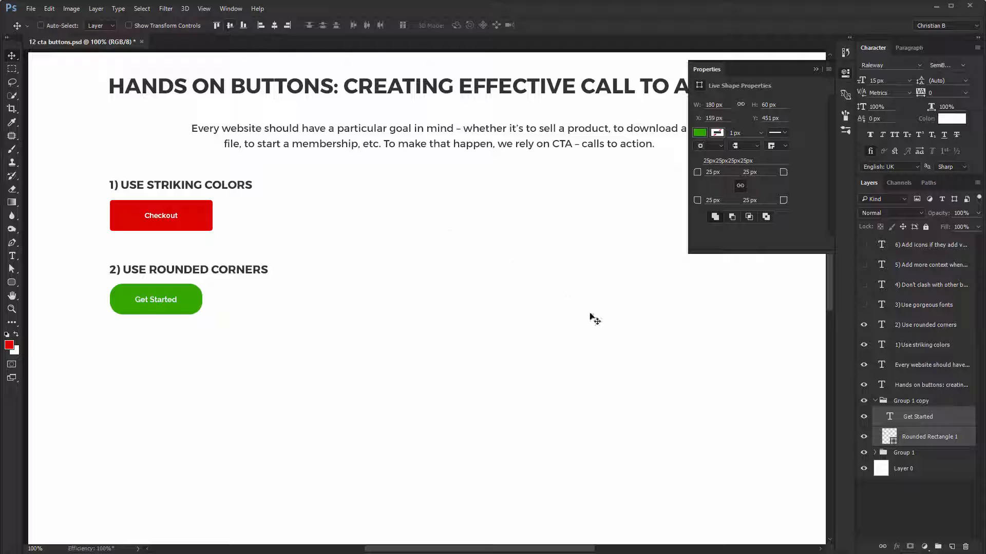
click(875, 401)
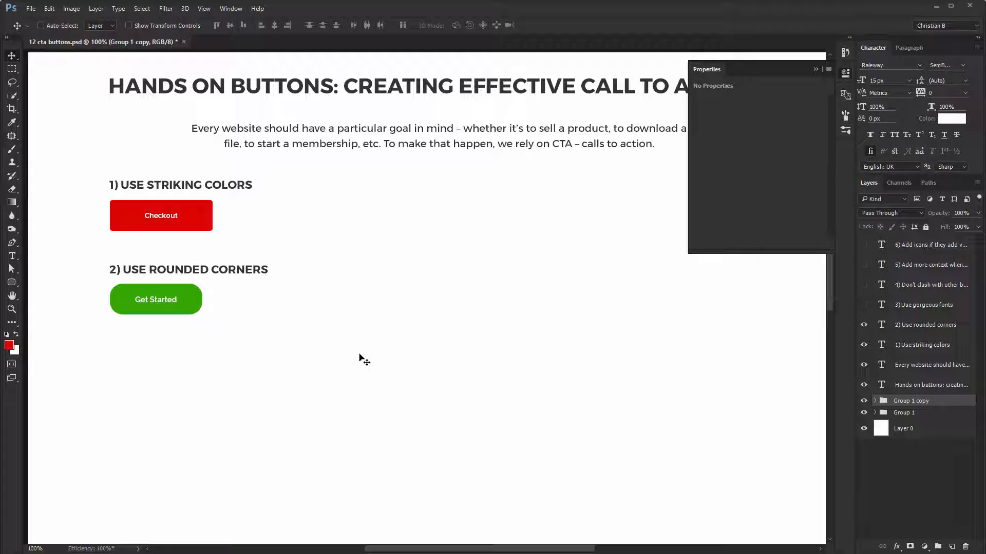
- Show the "3) Use gorgeous fonts" heading and collapse both button layer groups
ctrl+click(210, 222)
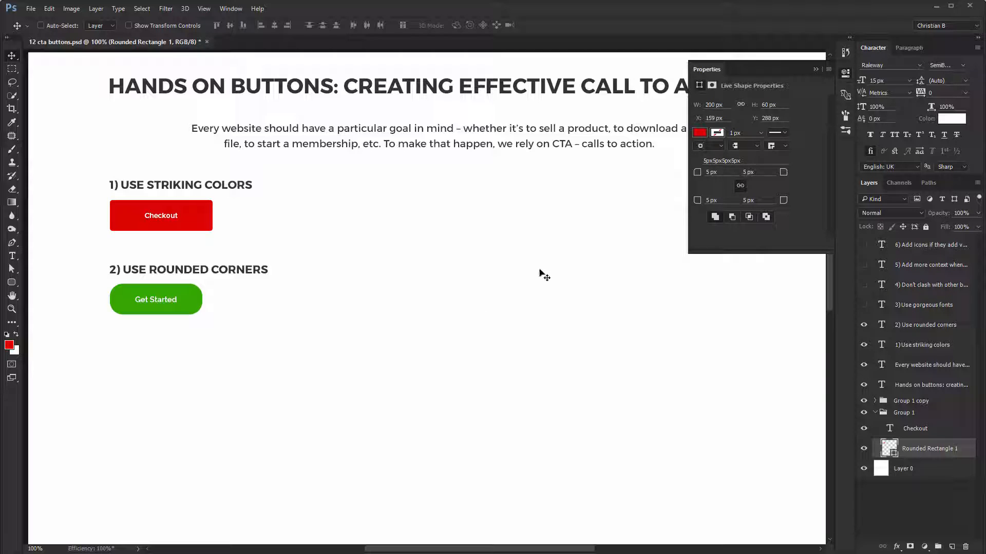
ctrl+click(185, 303)
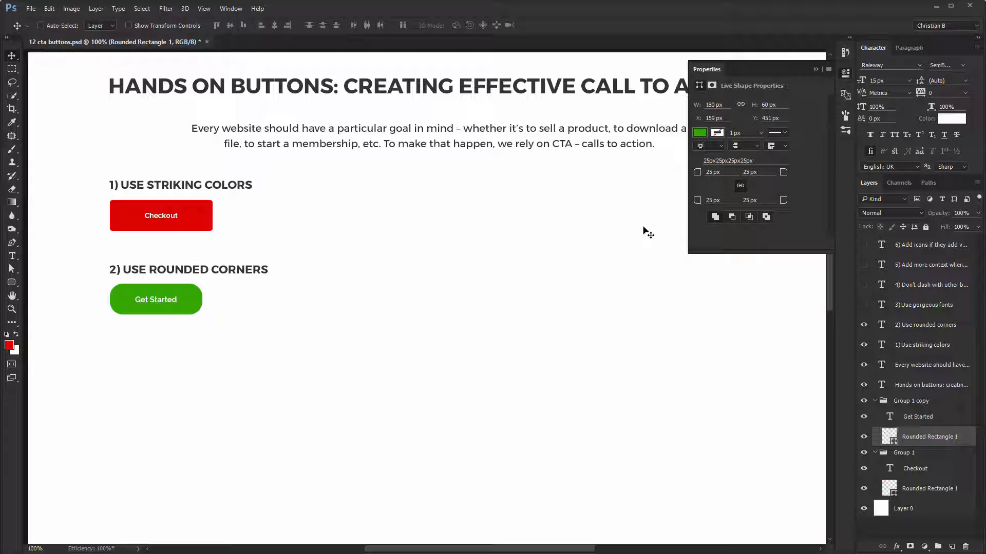
click(864, 305)
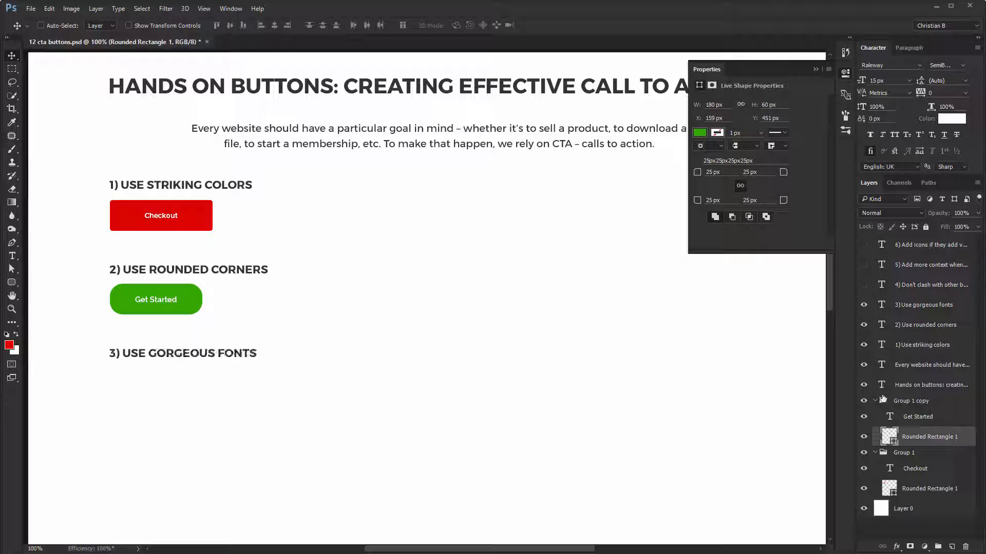
click(876, 402)
click(874, 412)
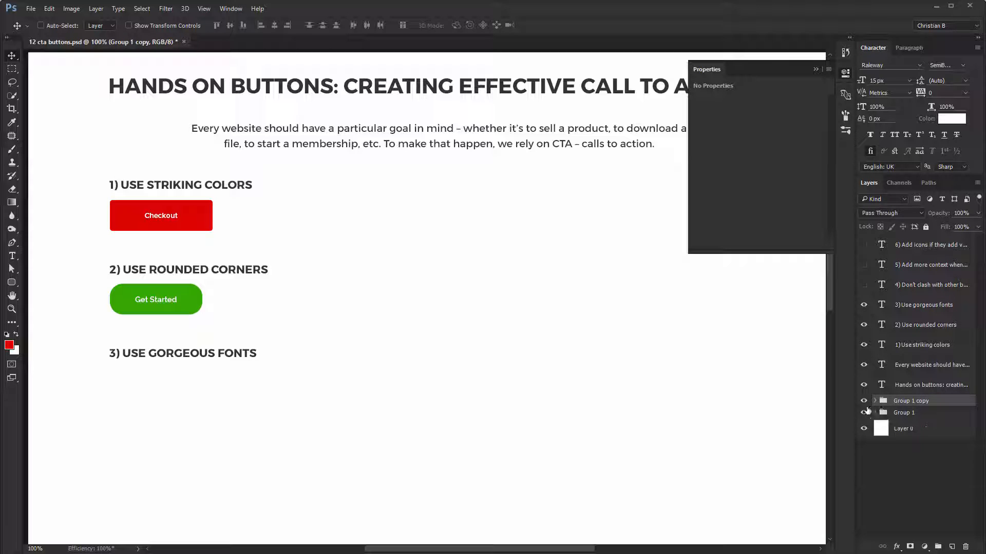
- Place a copy of the green Get Started button beneath the "Use gorgeous fonts" heading
drag(259, 333, 248, 352)
key(ctrl+z)
drag(146, 290, 152, 376)
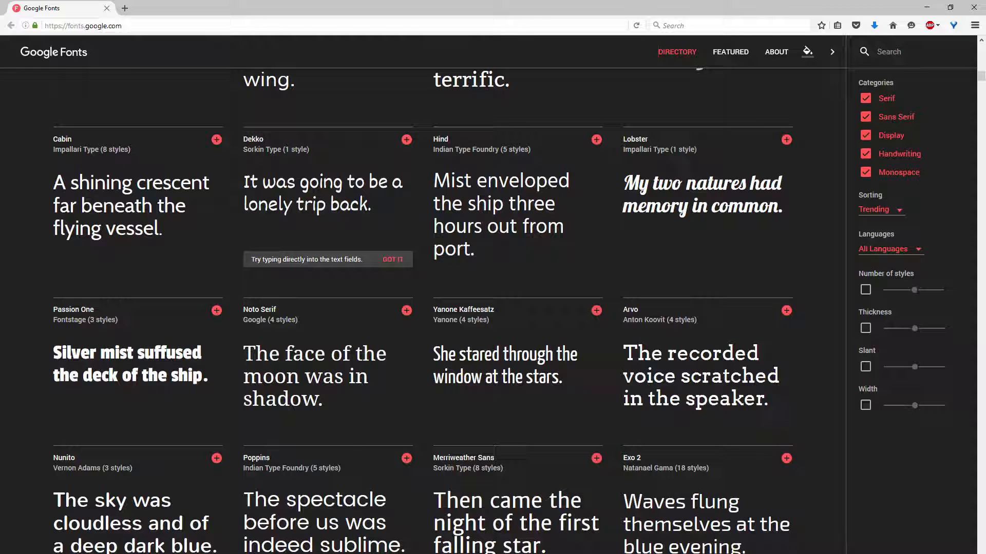
- Browse the Google Fonts directory and examine the typeface samples
scroll(329, 170, down, 7)
scroll(219, 259, down, 6)
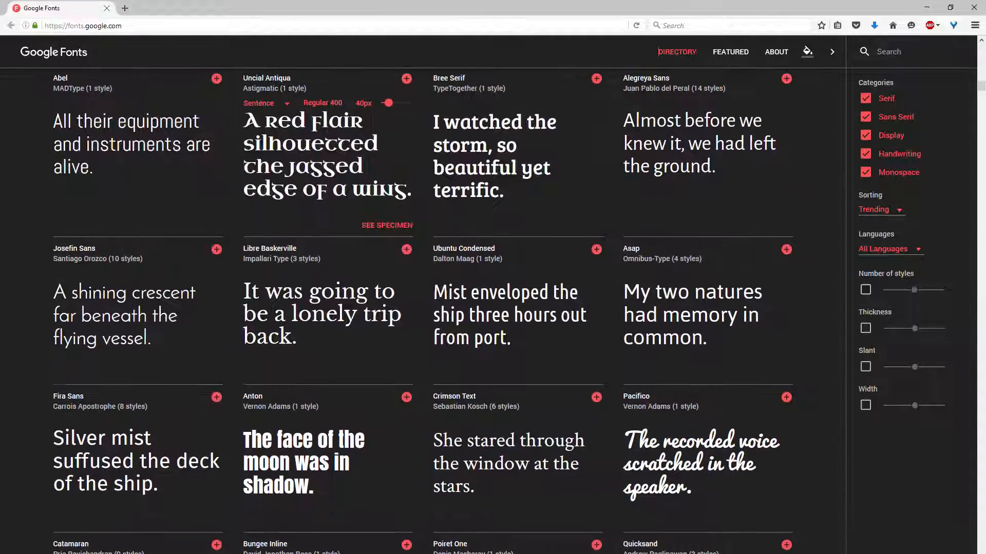
scroll(220, 258, down, 2)
scroll(219, 259, down, 7)
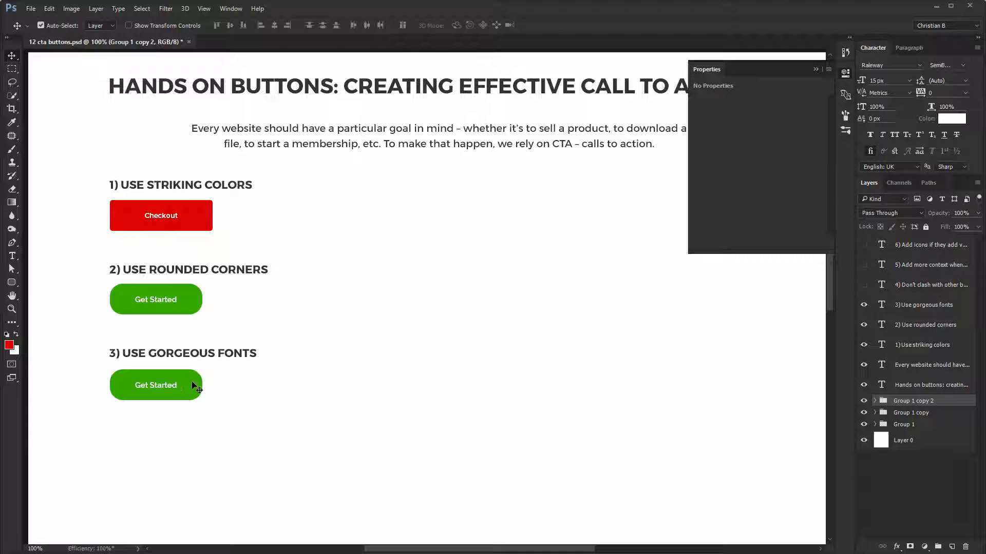
- Give the rounded rectangle under "Use gorgeous fonts" a 10 px corner radius and a width of 200 px
ctrl+click(194, 384)
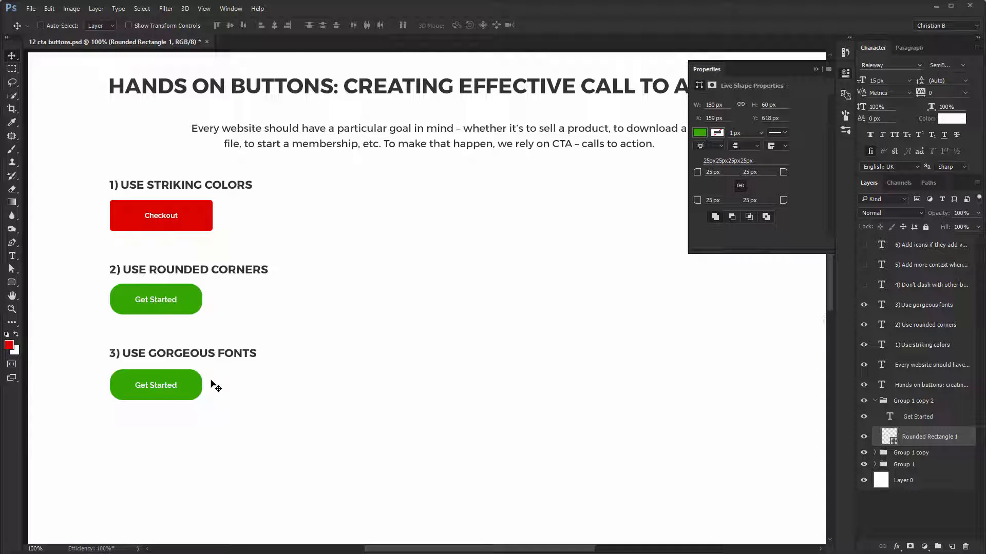
drag(734, 172, 601, 172)
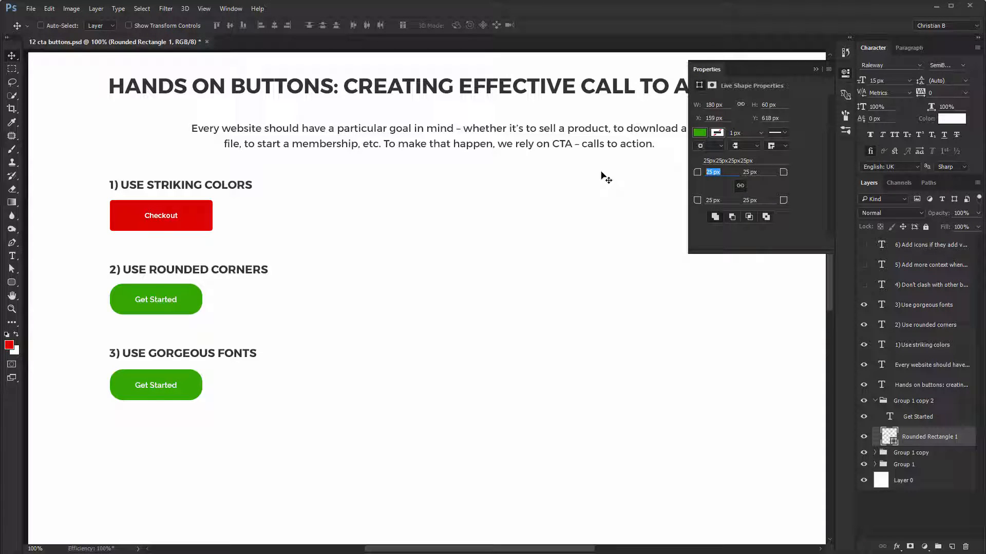
text(10)
key(Return)
drag(722, 105, 528, 81)
text(200)
key(Return)
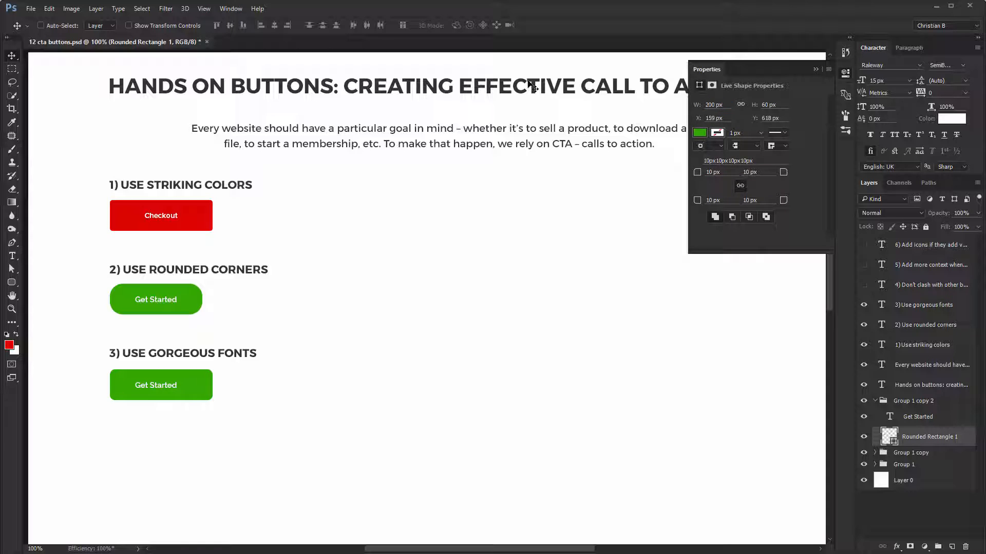
- Change the label of the button under "Use gorgeous fonts" to "Start Your Trial"
key(t)
click(151, 382)
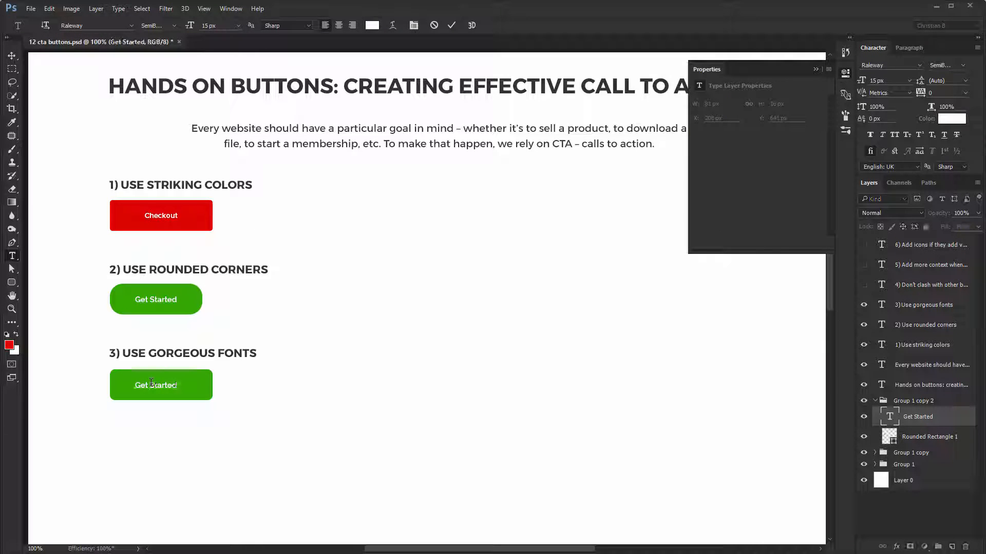
key(ctrl+a)
text(Start You)
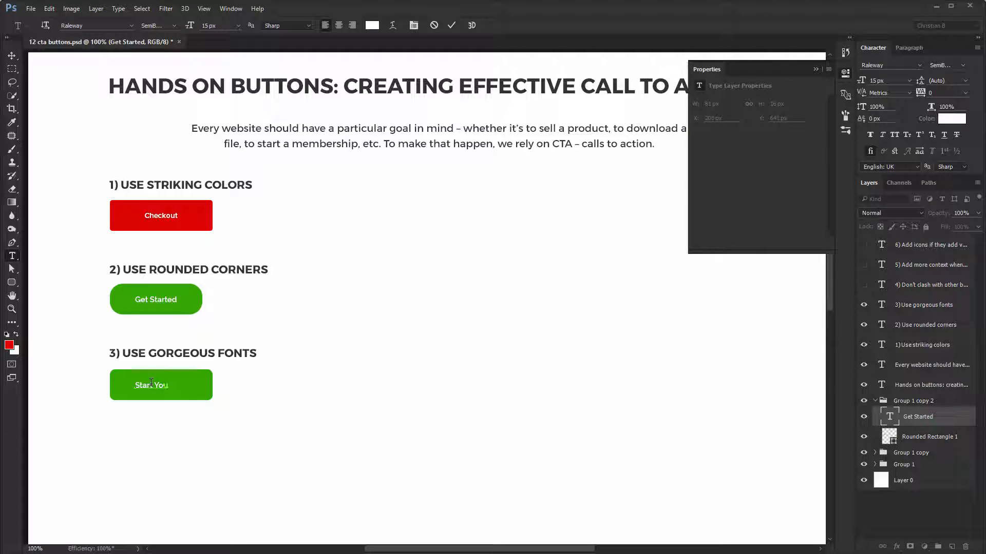
text(r Trial)
key(ctrl+Return)
text(v)
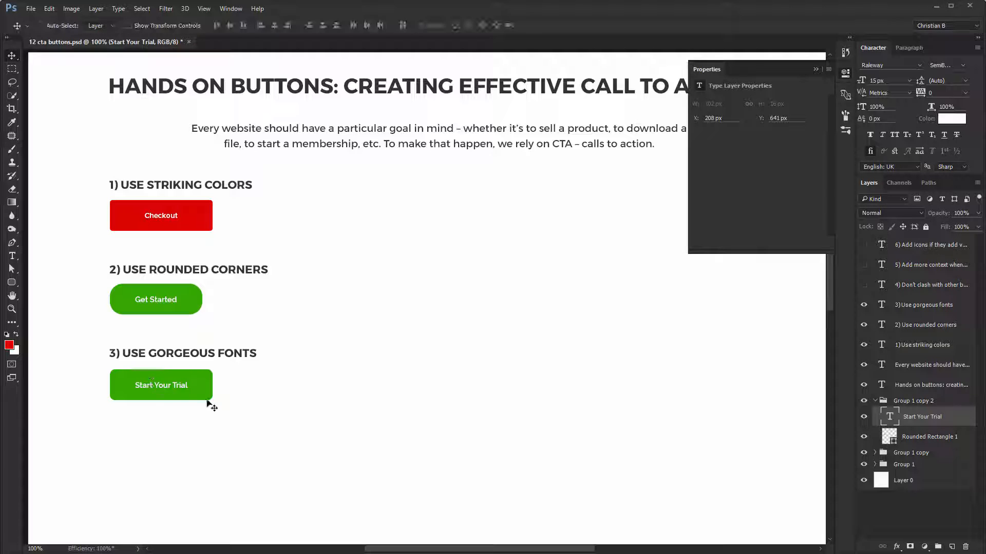
text(mont)
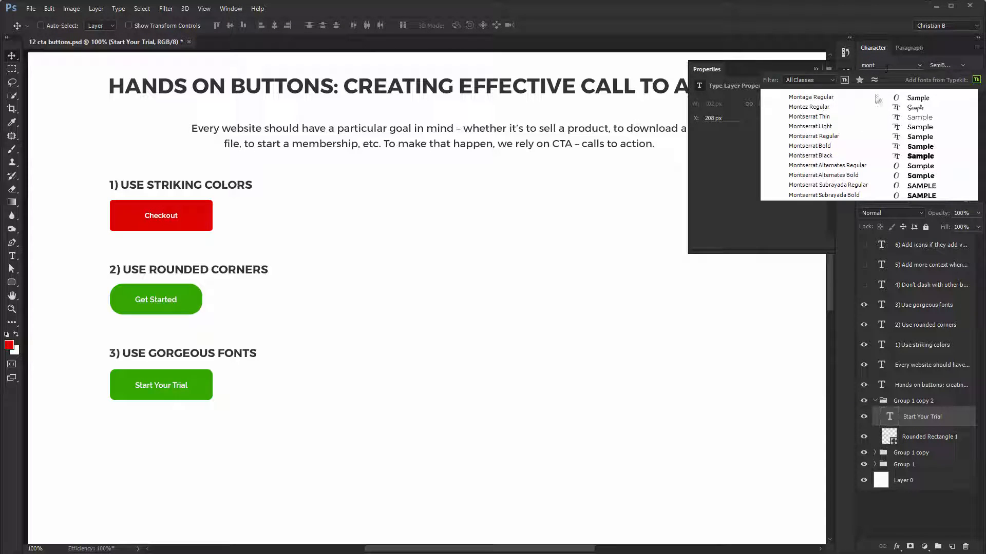
- Set the Start Your Trial label in Montserrat Regular and collapse the shape and type properties
click(859, 135)
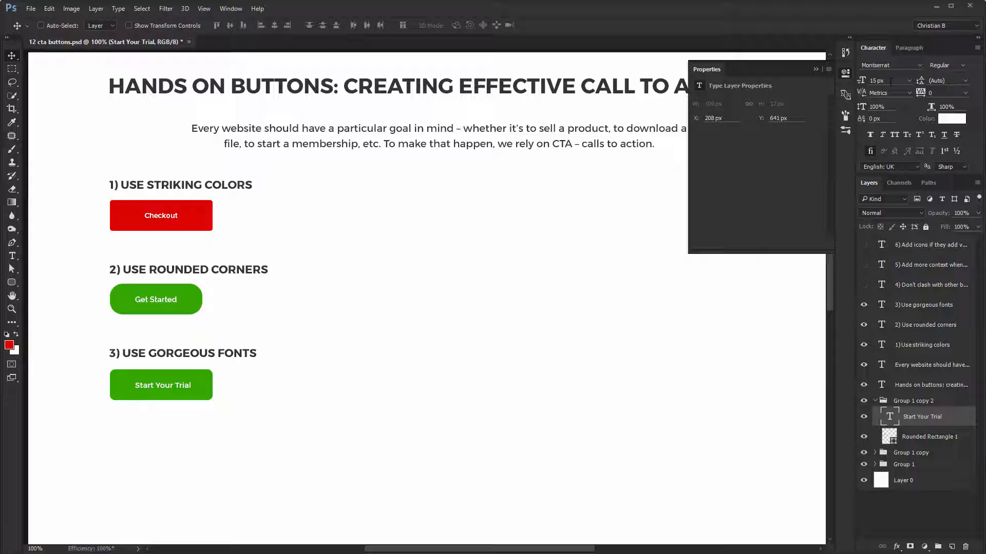
click(845, 76)
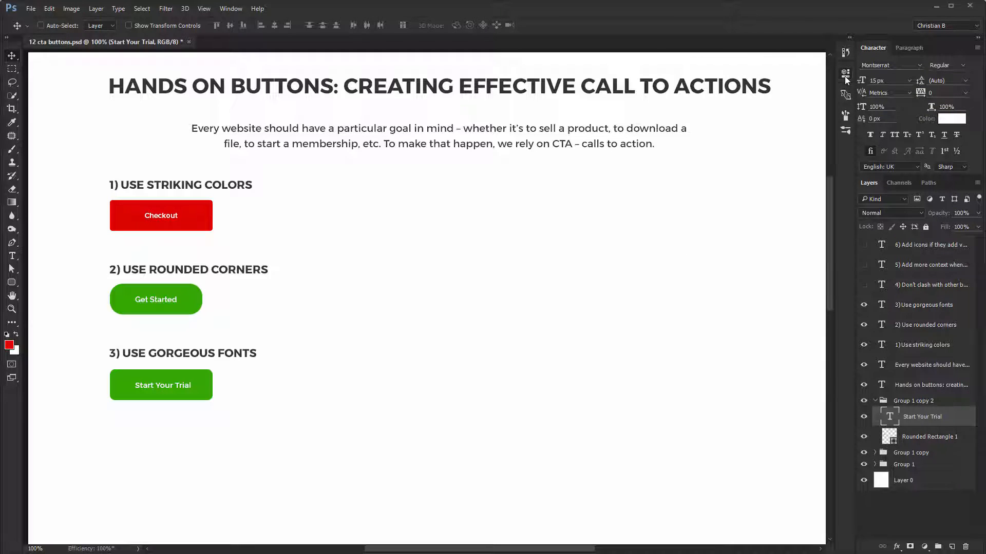
- Center the Start Your Trial label horizontally on its green rounded rectangle
key(ctrl)
ctrl+shift+click(211, 385)
click(274, 25)
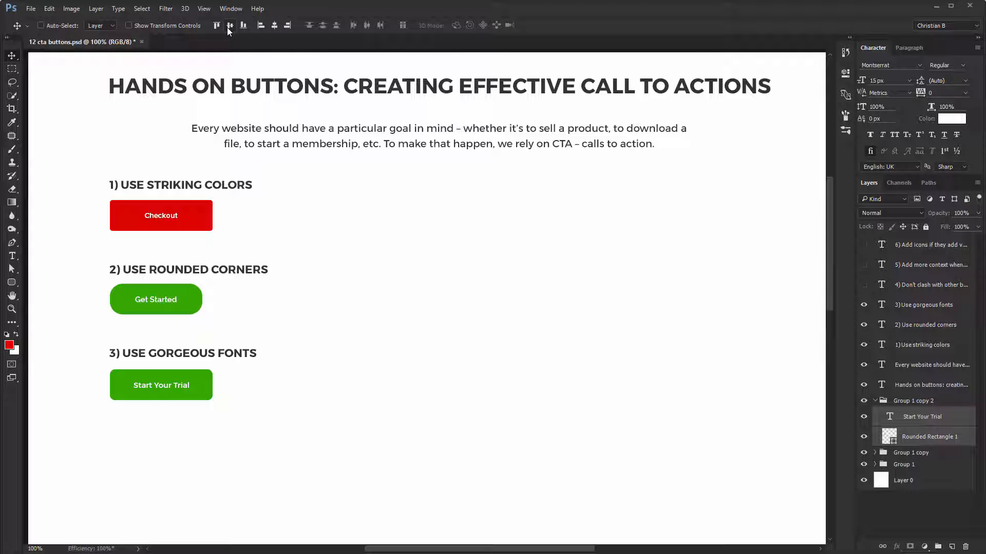
- Add a Gradient Overlay at 100% opacity to the Start Your Trial button's rounded rectangle
click(937, 417)
double_click(965, 437)
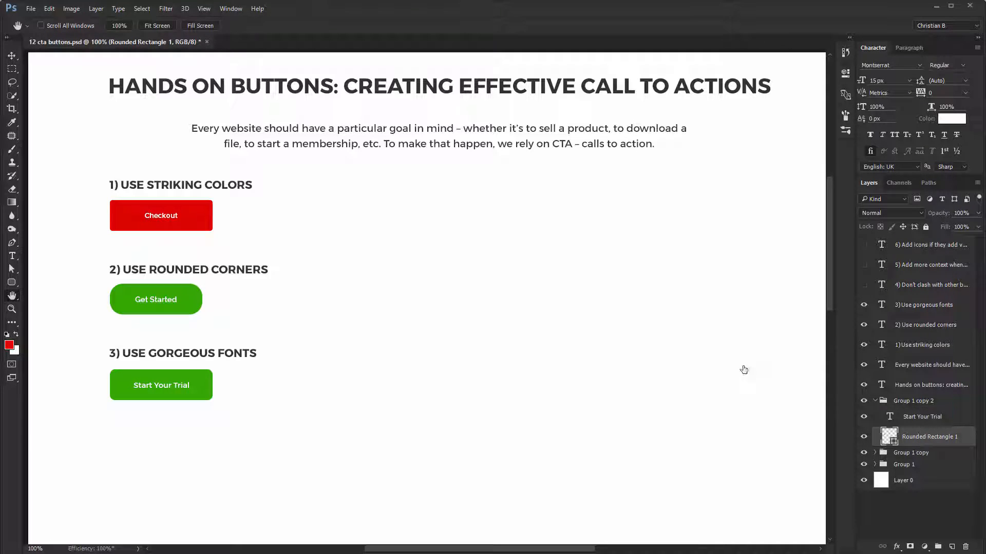
click(624, 327)
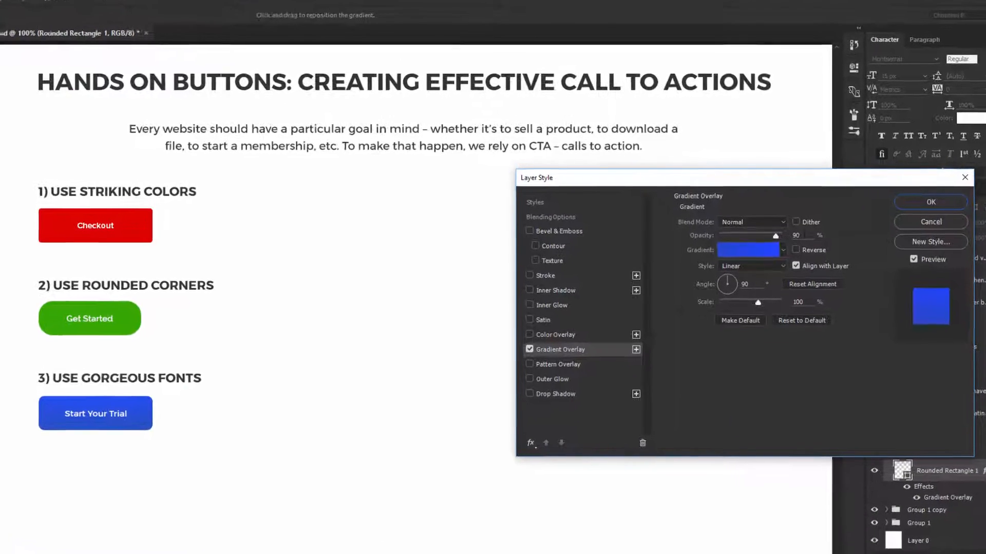
drag(772, 242, 840, 247)
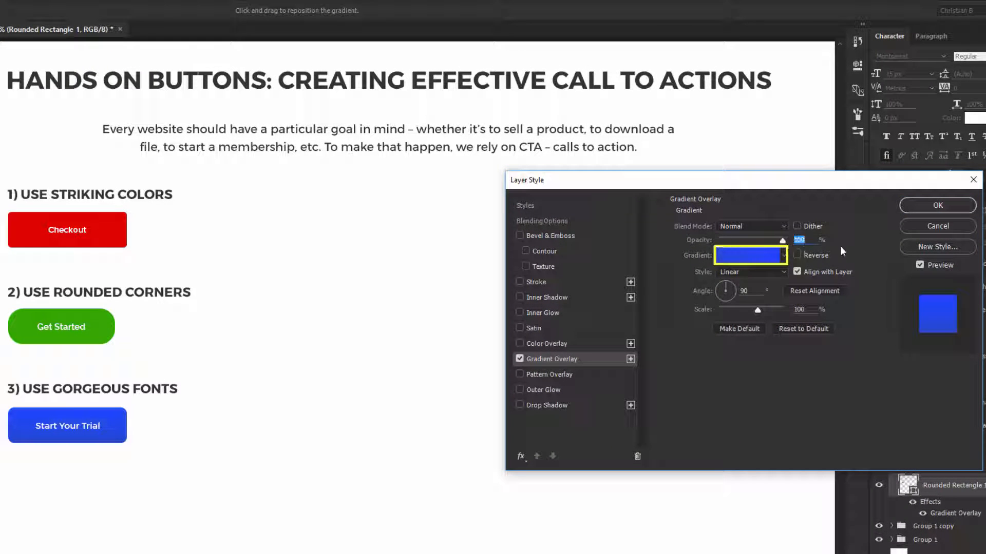
- Try several gradient presets for the overlay and settle on Foreground to Background
click(753, 251)
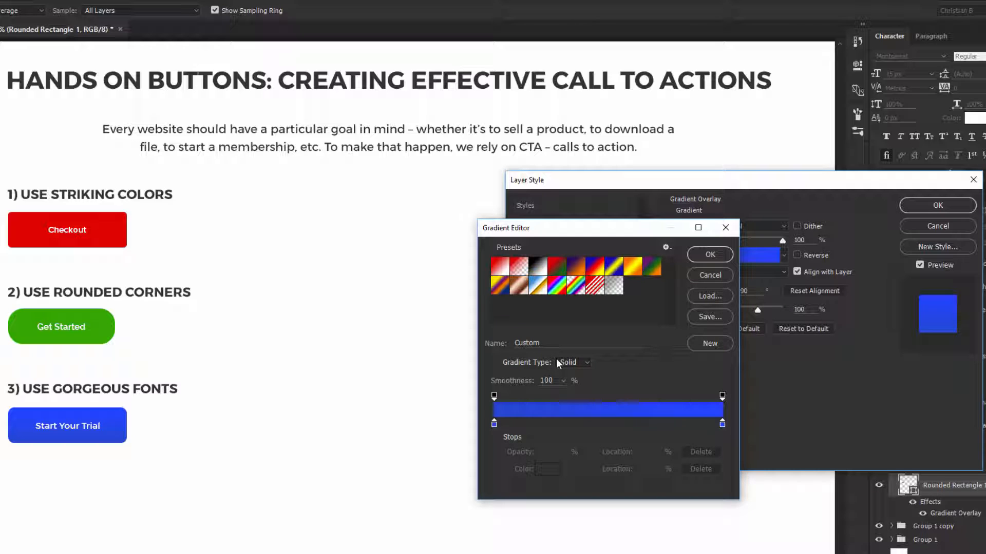
click(499, 267)
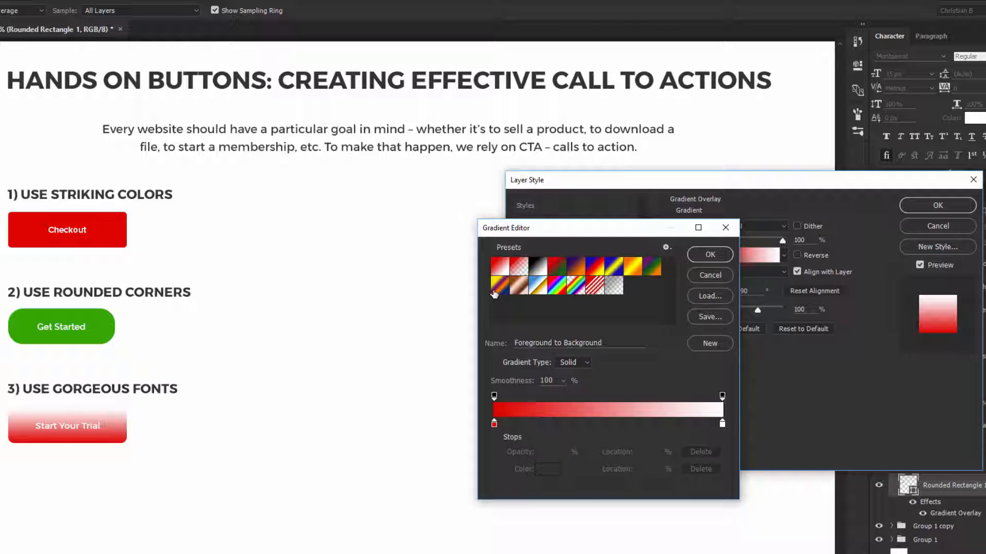
click(540, 271)
click(559, 269)
click(579, 270)
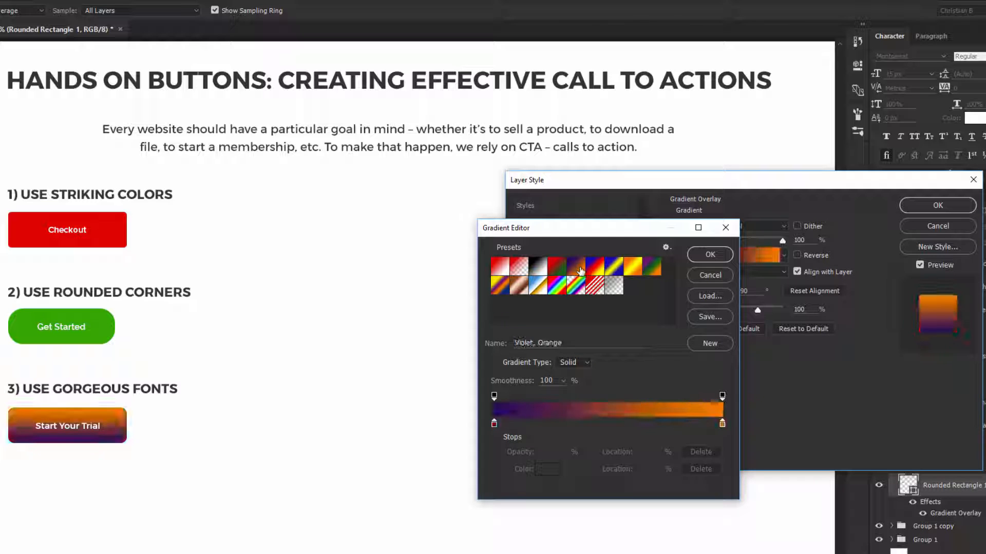
click(595, 270)
click(612, 271)
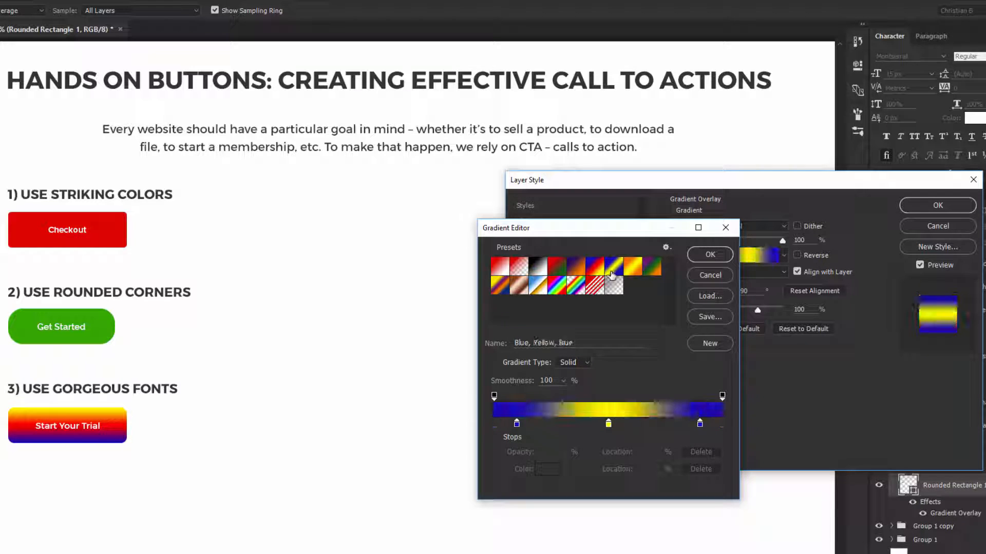
click(498, 265)
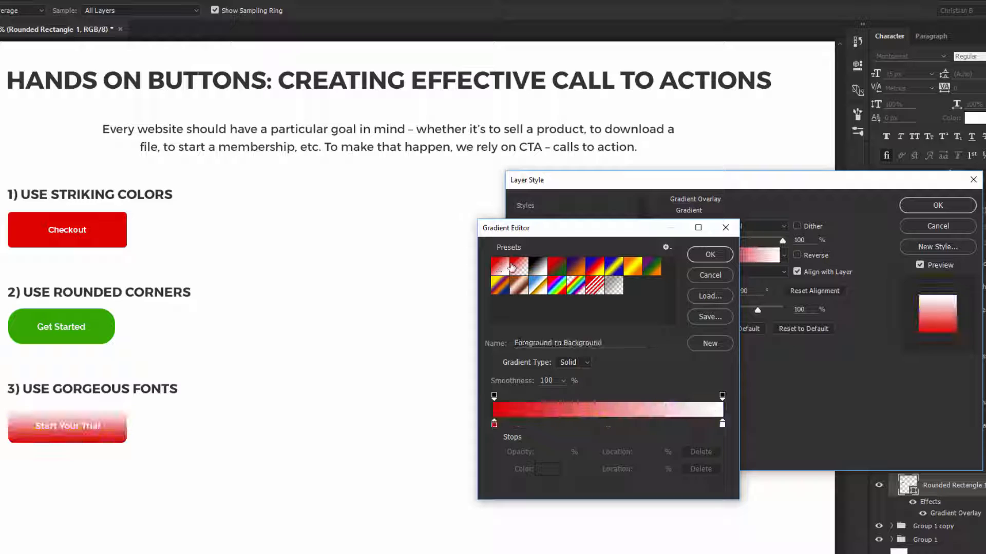
click(518, 267)
click(501, 268)
- Set the gradient's starting color stop to blue 0338bf
double_click(494, 424)
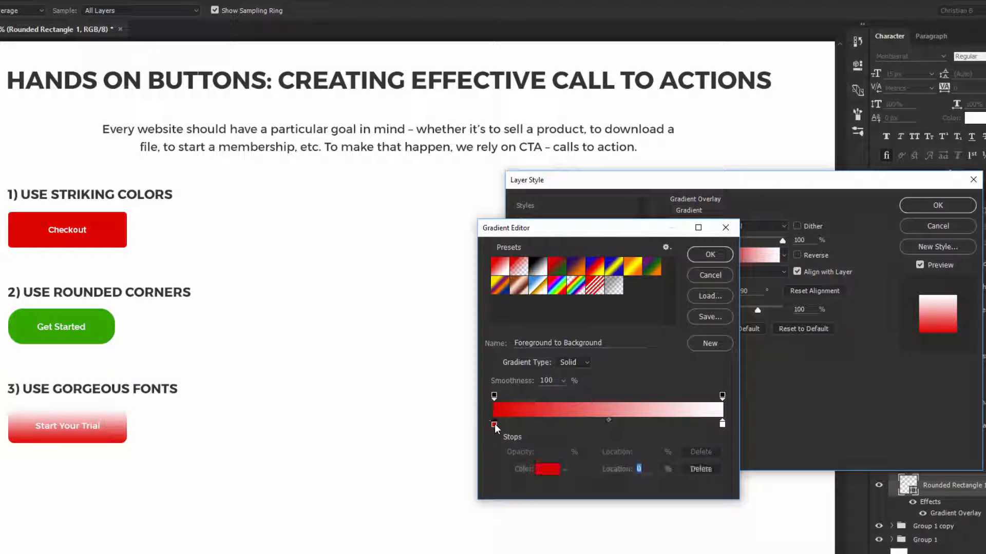
click(421, 286)
drag(395, 276, 404, 267)
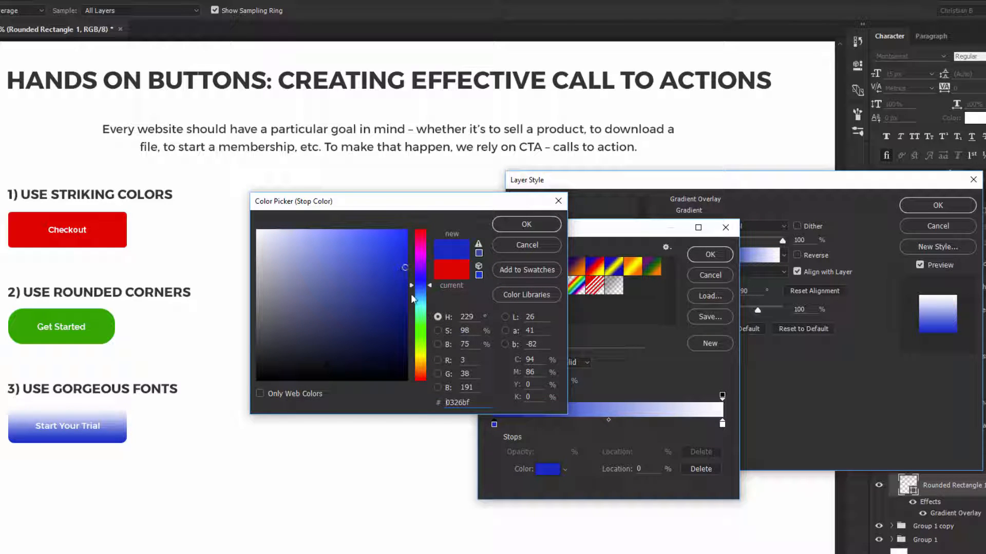
click(421, 288)
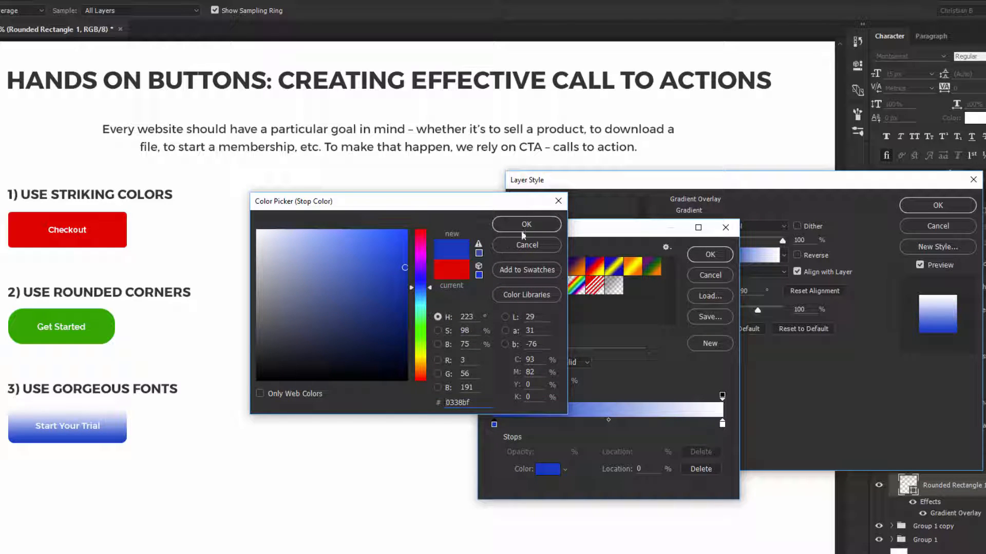
click(523, 230)
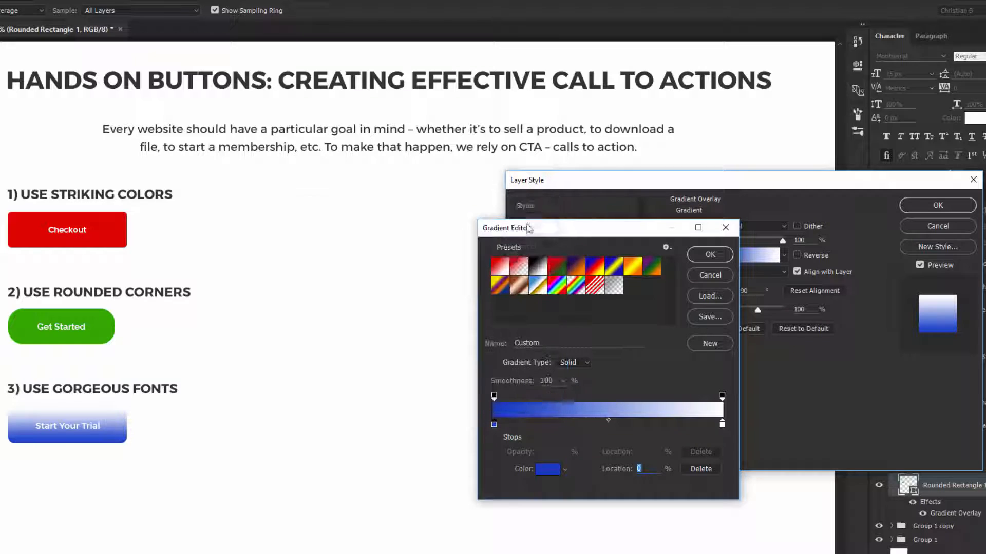
- Try green 0aa71d as the gradient's ending color stop and apply the layer style
double_click(722, 424)
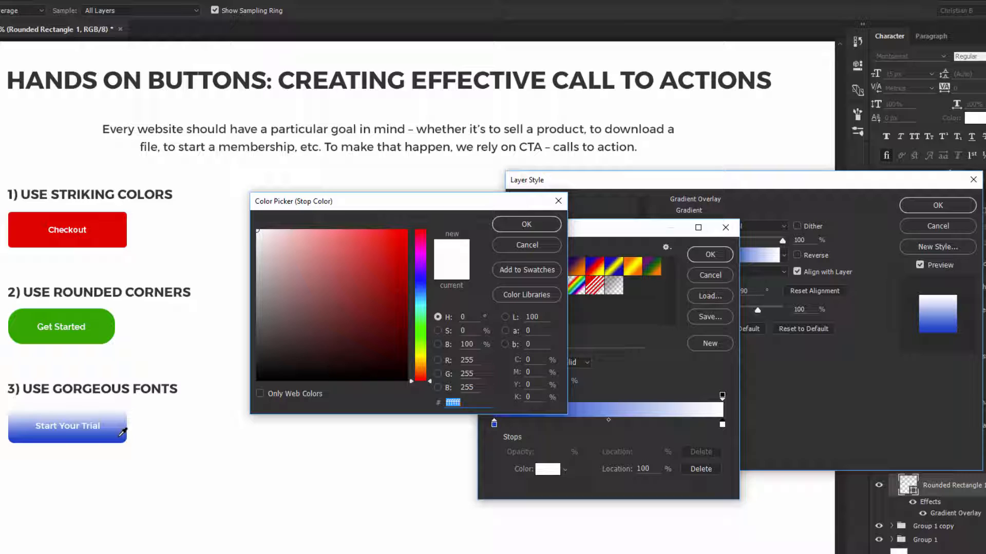
text(0aa71d)
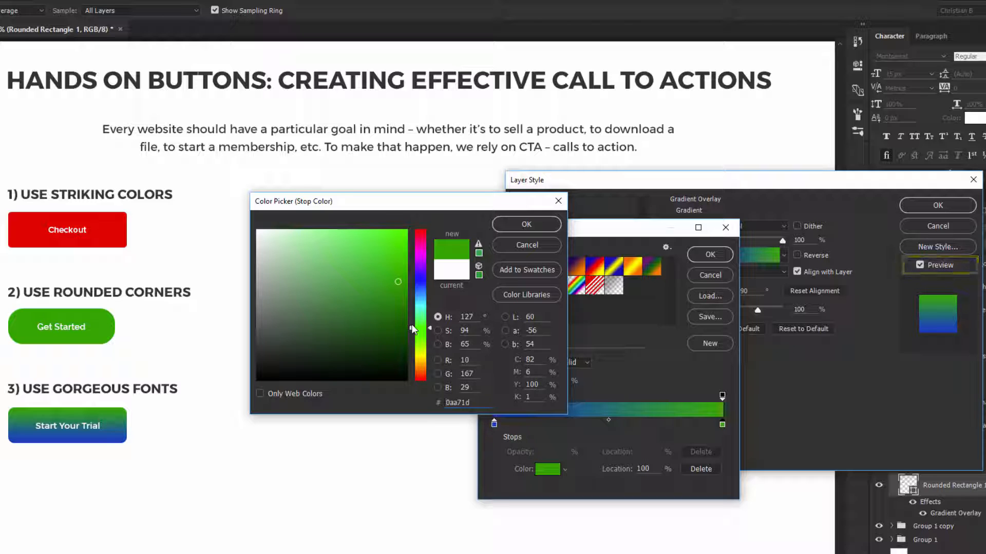
click(537, 228)
click(699, 255)
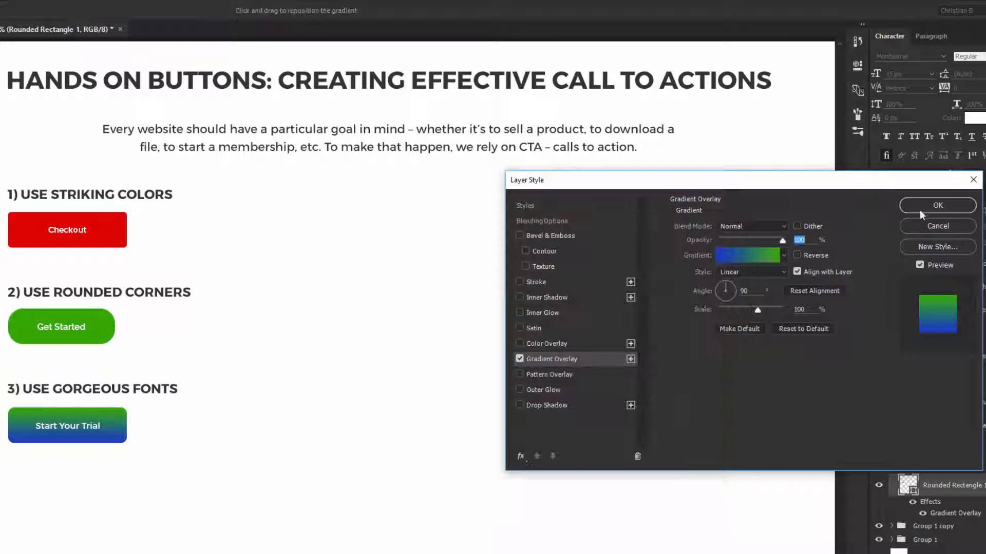
click(924, 206)
- Reopen the button's gradient overlay and set the ending color stop to the lighter blue 0051d7
double_click(963, 514)
click(759, 255)
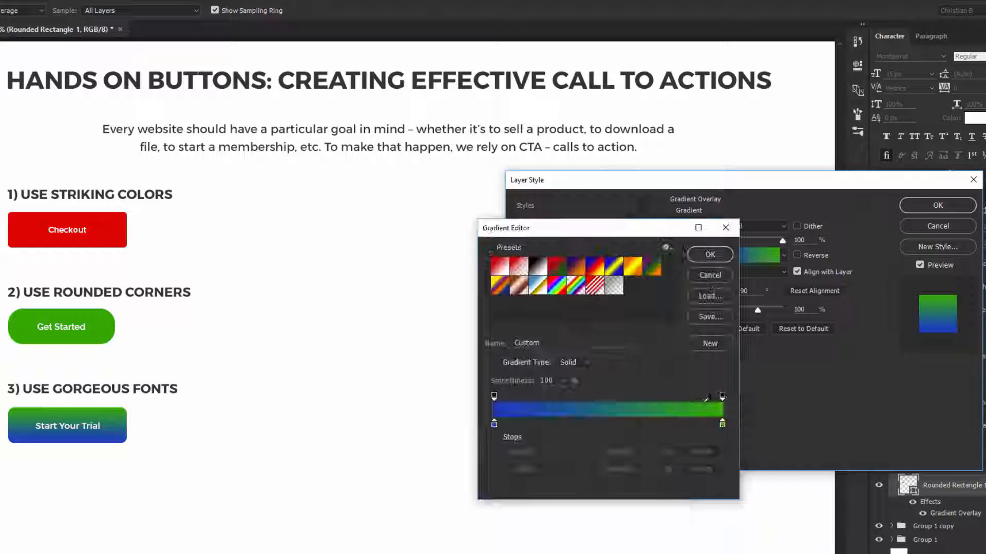
click(722, 424)
click(547, 469)
click(121, 437)
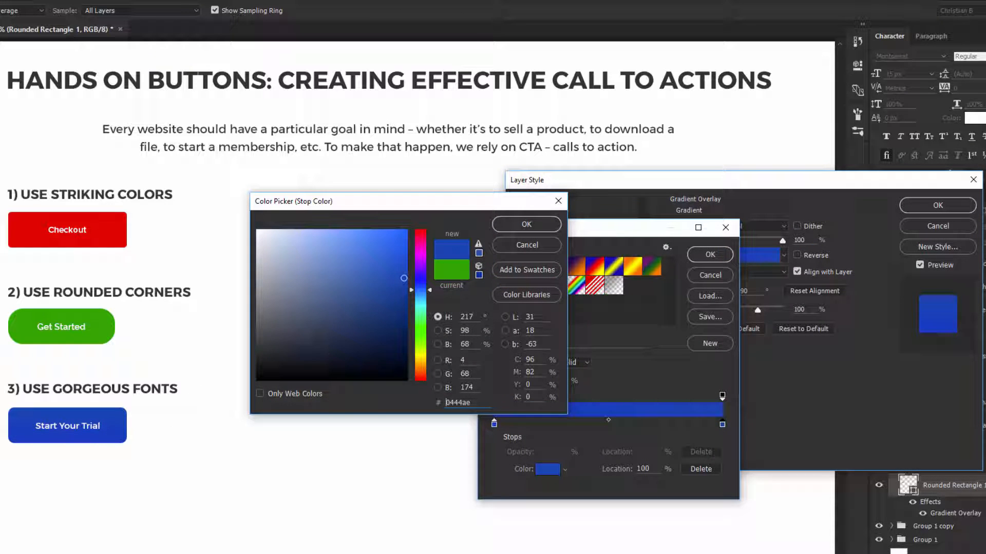
click(550, 226)
click(704, 256)
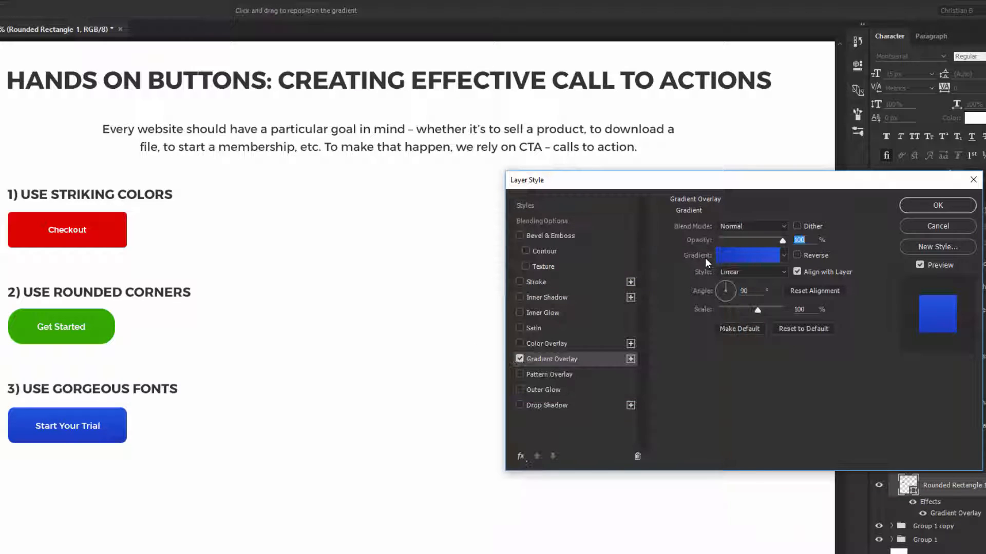
- Add a drop shadow to the blue button with Normal blend mode and 100% opacity
click(567, 407)
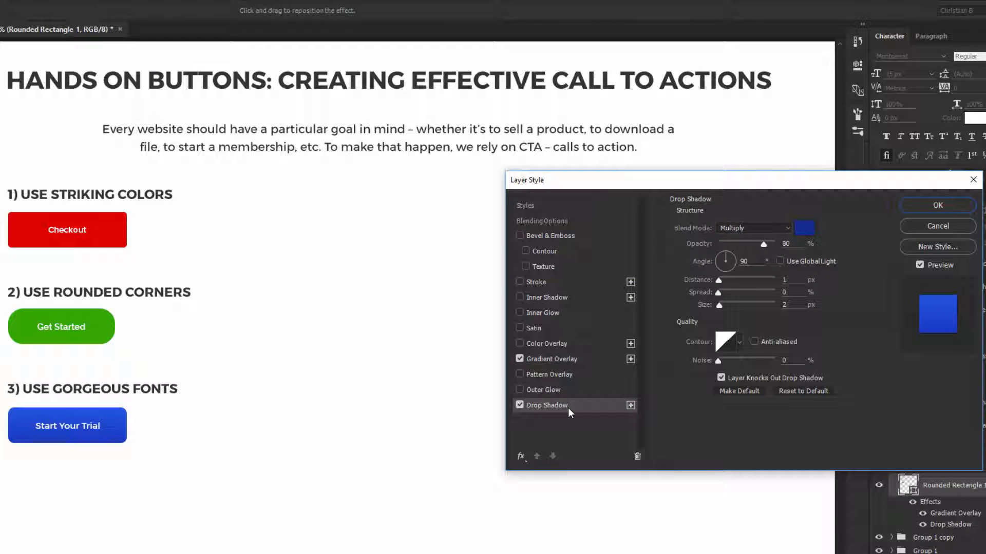
click(763, 229)
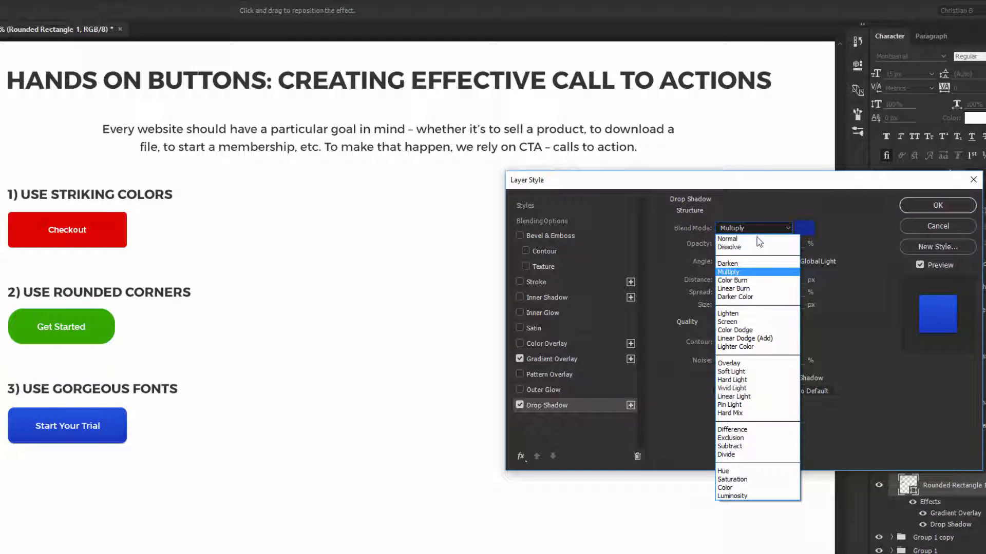
click(759, 240)
drag(781, 243, 805, 245)
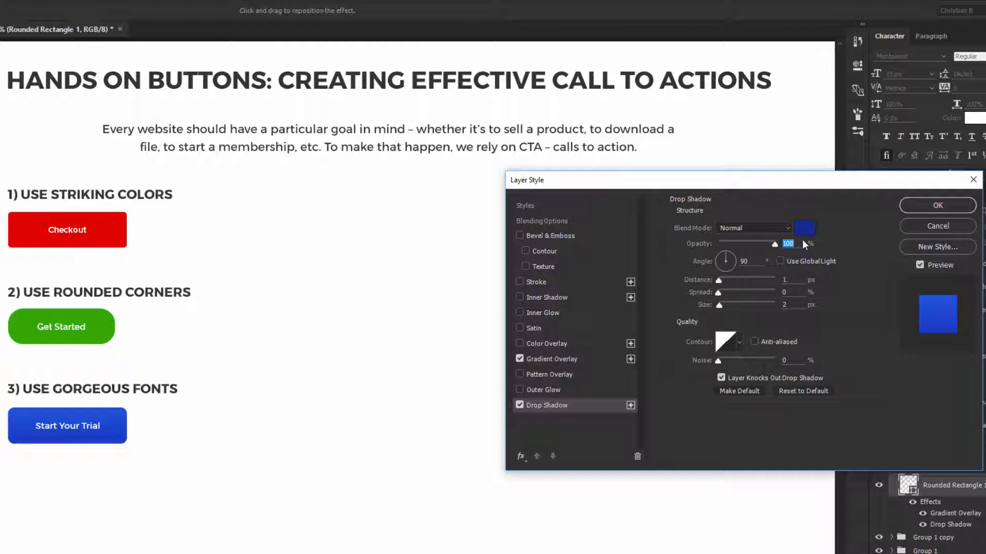
- Set the drop shadow color to a darker shade of the blue sampled from the button
click(813, 233)
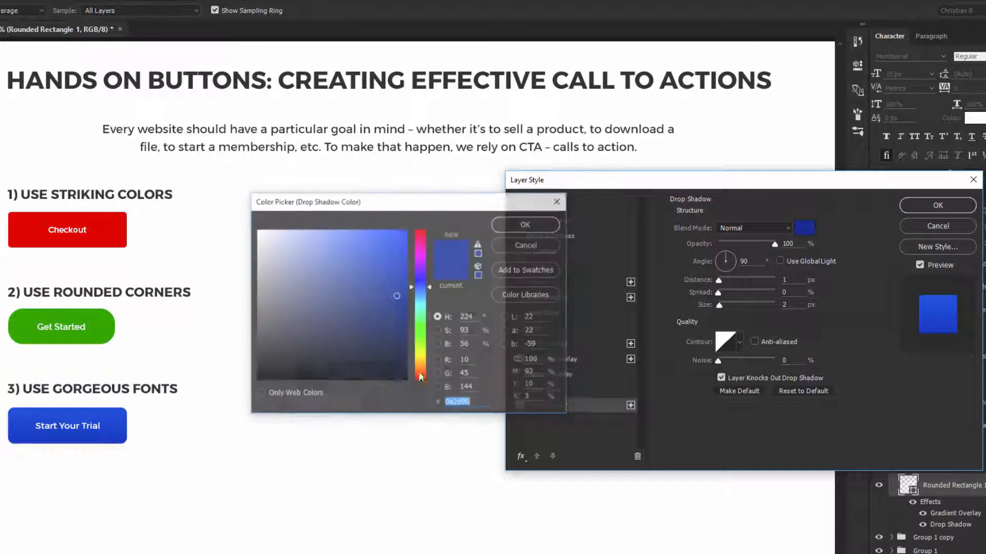
click(123, 430)
drag(403, 282, 406, 309)
click(526, 224)
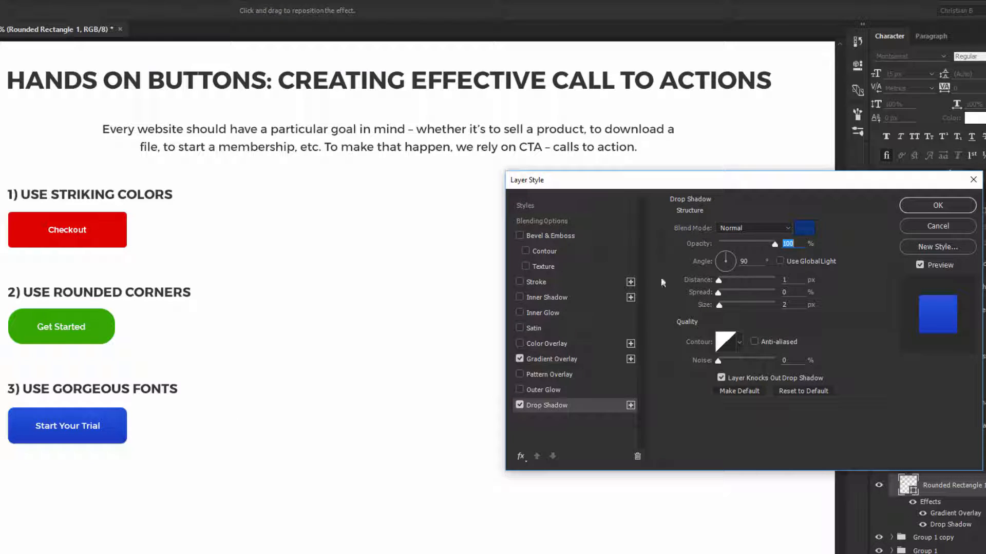
- Set the blue button's drop shadow distance to 4 px and its size to 0 px
click(757, 263)
key(Up)
key(Up)
key(Up)
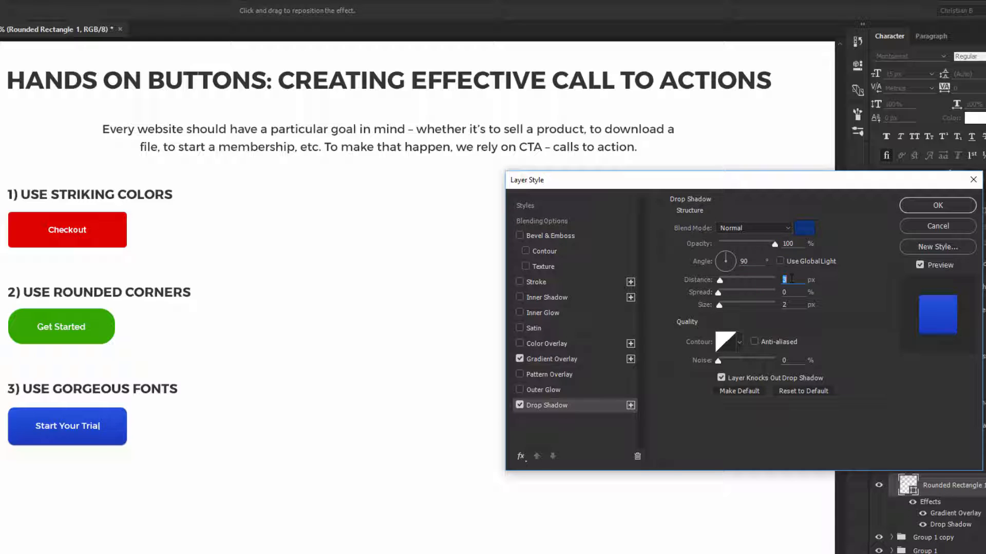
click(796, 305)
- Darken the drop shadow color to 002b69 and keep its distance at 4 px
click(804, 227)
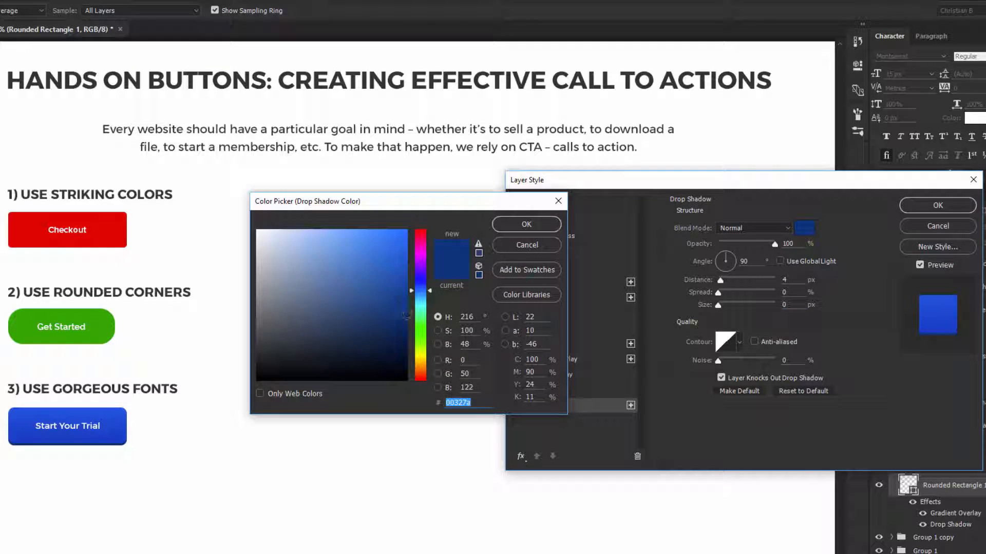
click(406, 319)
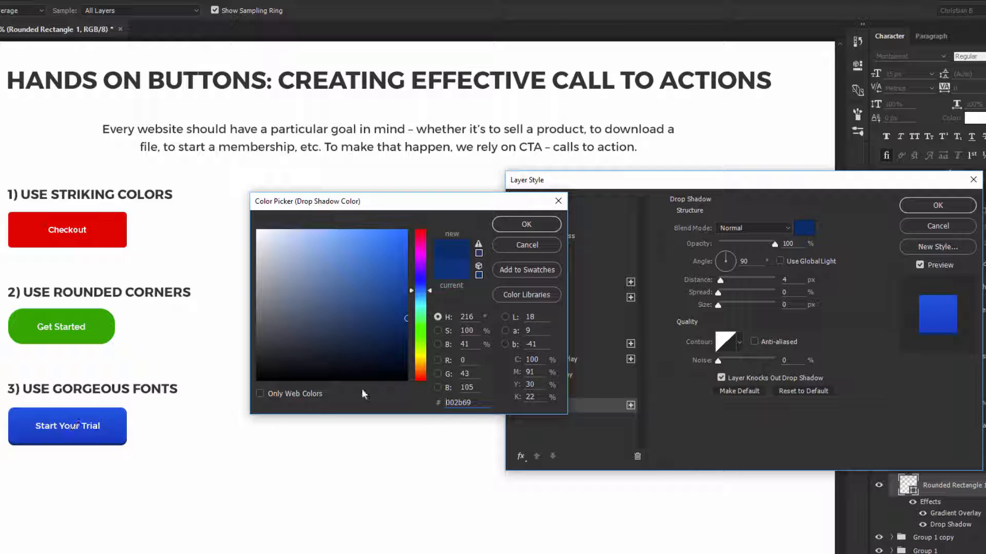
key(Return)
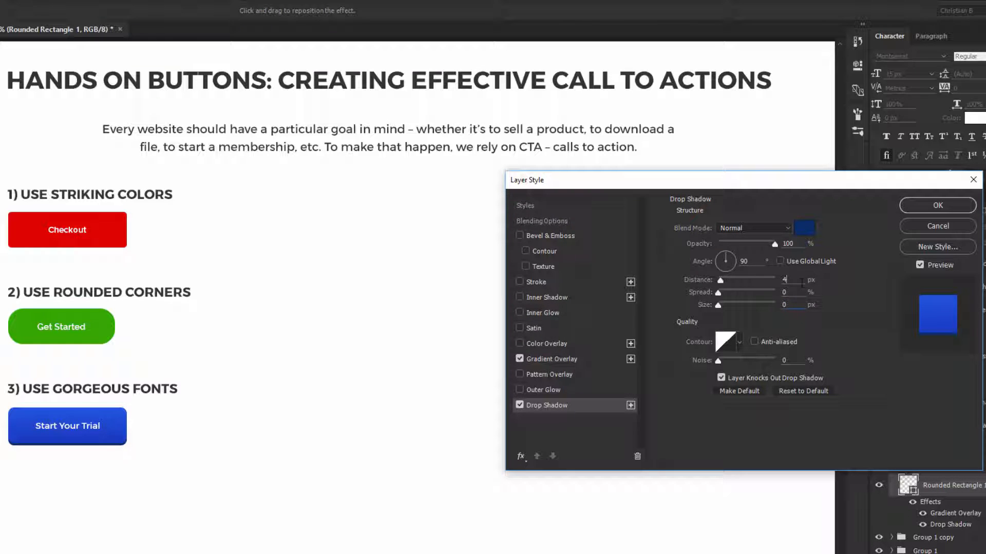
key(Down)
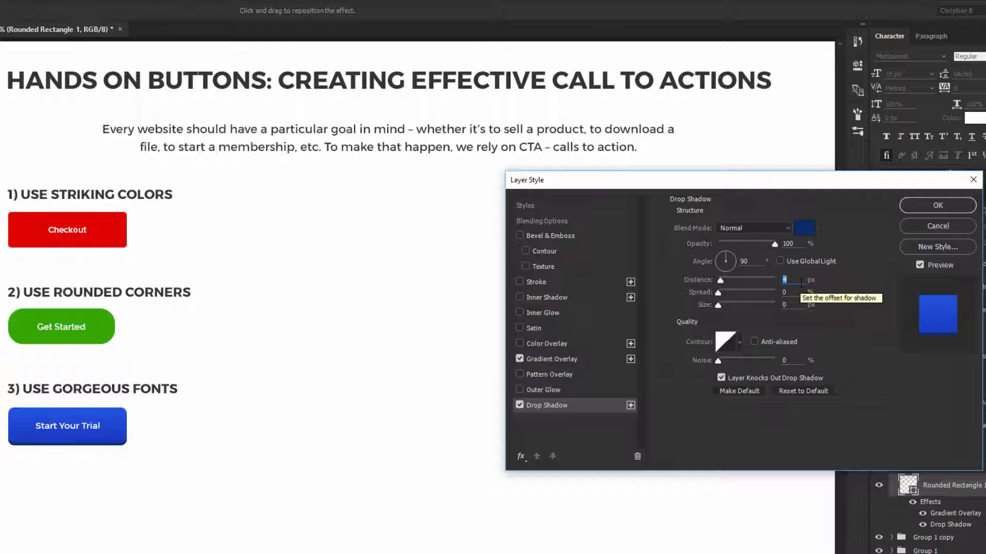
key(Up)
- Add a white inner shadow with Normal blend mode, 0% choke and 1 px size, and apply the layer style
click(564, 300)
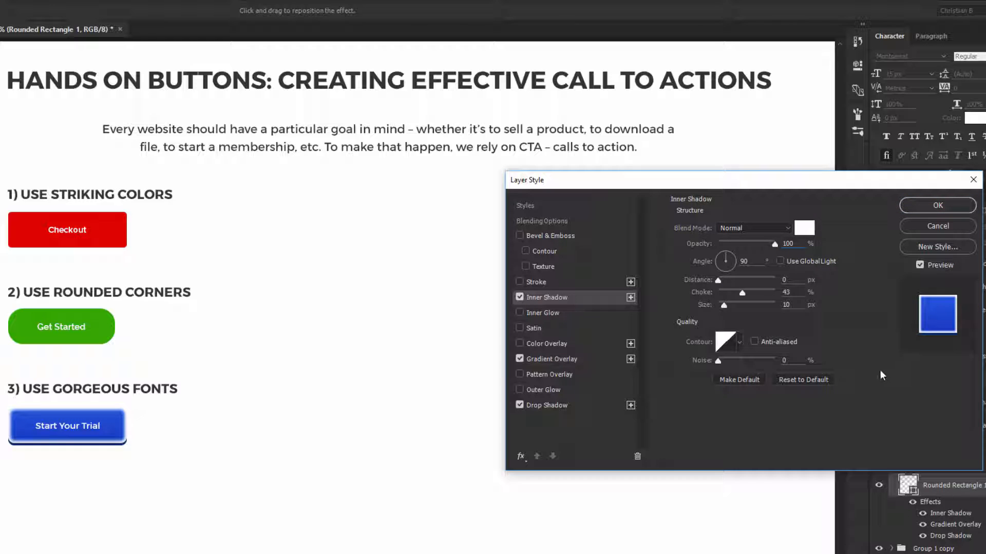
click(759, 227)
click(758, 227)
double_click(791, 303)
text(1)
double_click(793, 293)
key(shift+Down)
key(shift+Down)
key(shift+Down)
key(shift+Down)
key(shift+Down)
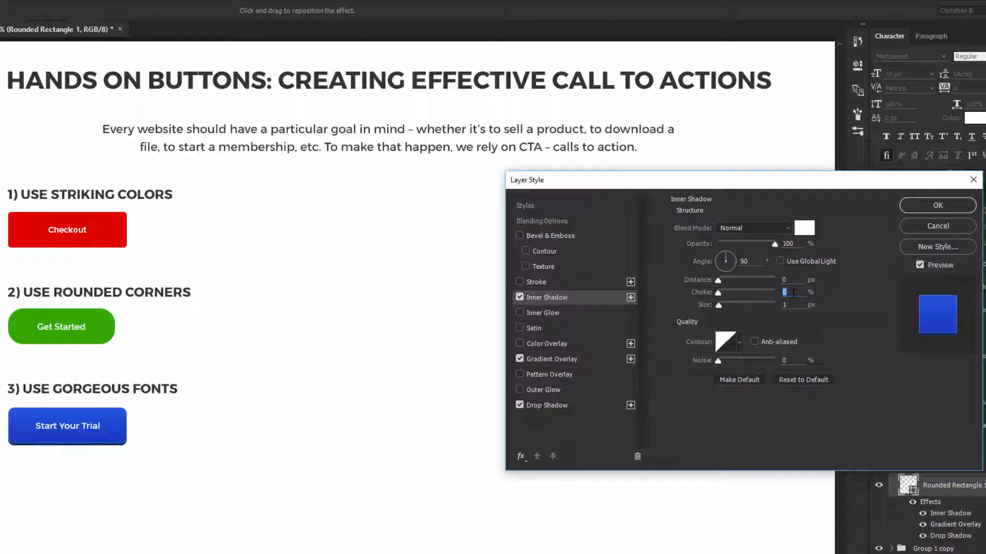
click(524, 303)
click(919, 208)
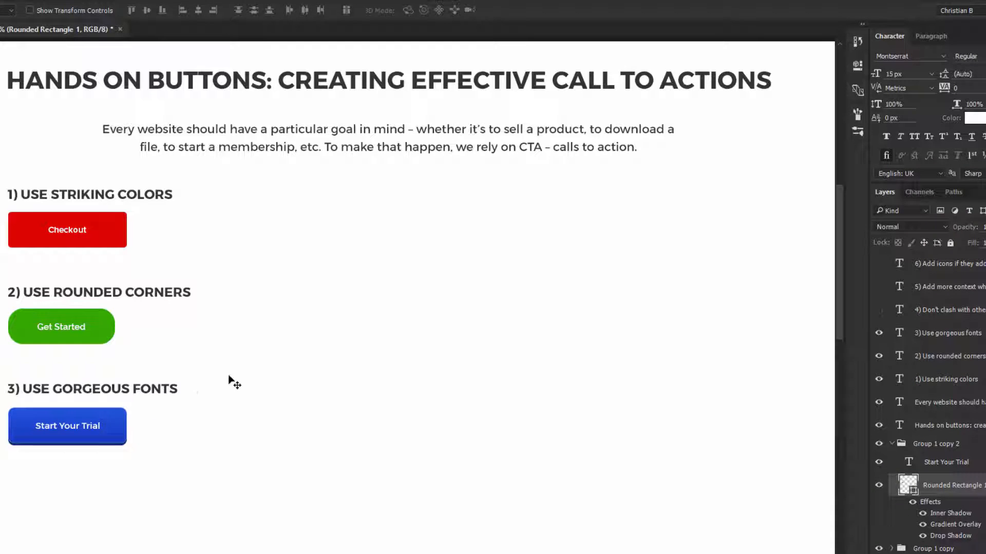
- Collapse the blue button's list of effects and its layer group
drag(200, 396, 197, 338)
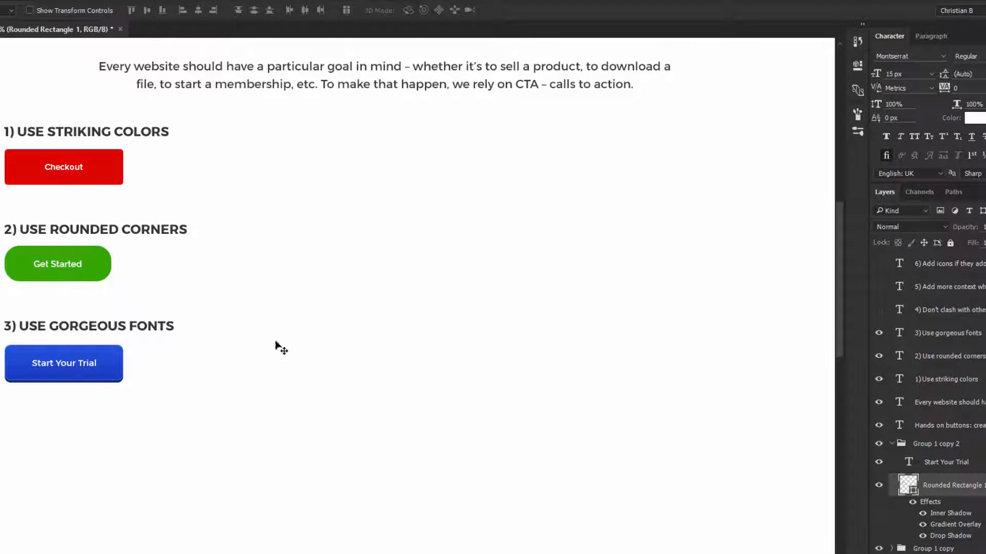
click(984, 485)
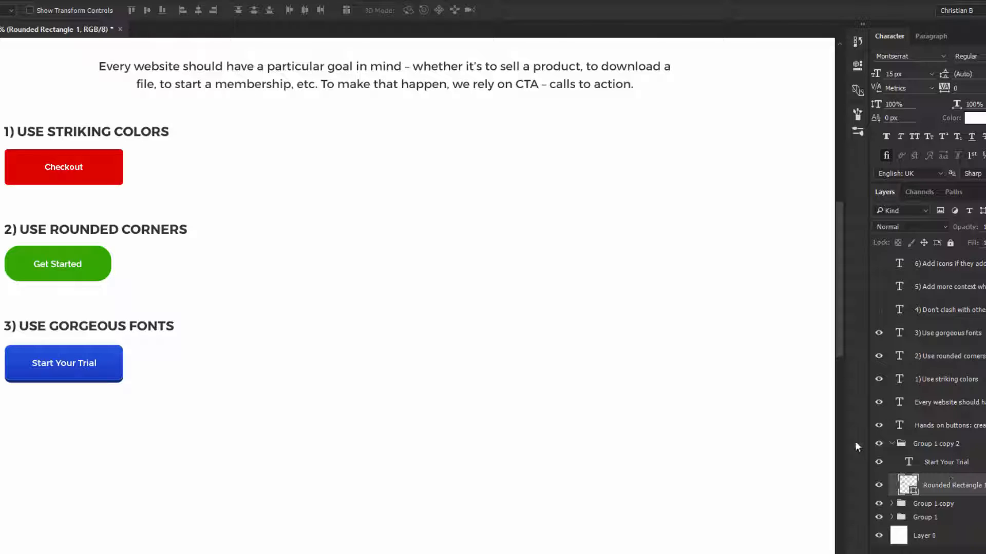
click(894, 445)
click(892, 444)
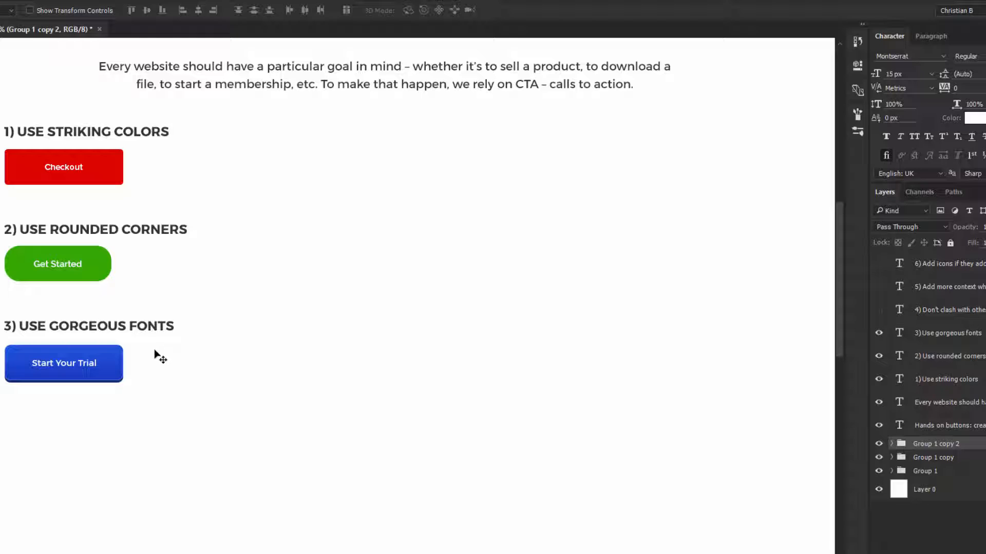
- Try a very light blue as the ending color stop of the blue button's gradient overlay
click(124, 358)
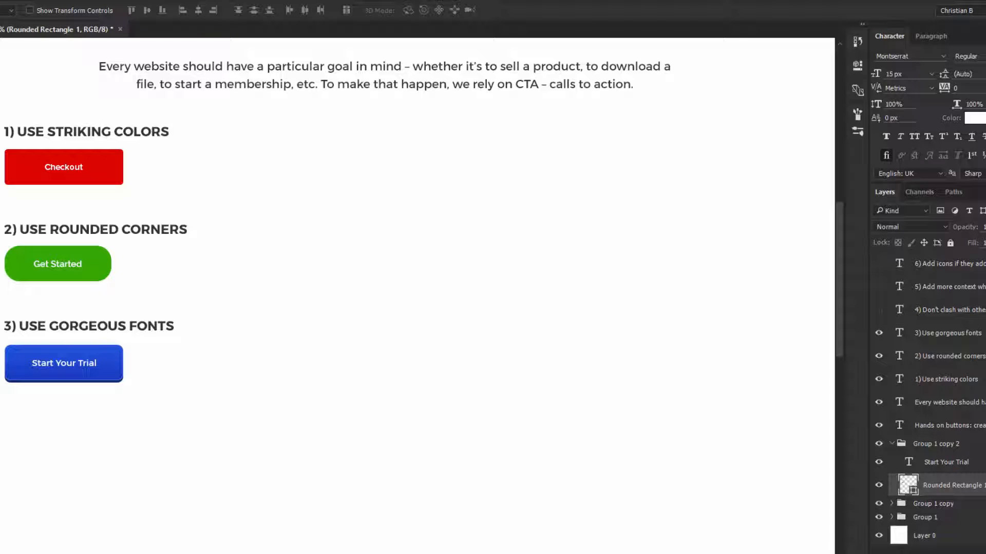
click(985, 486)
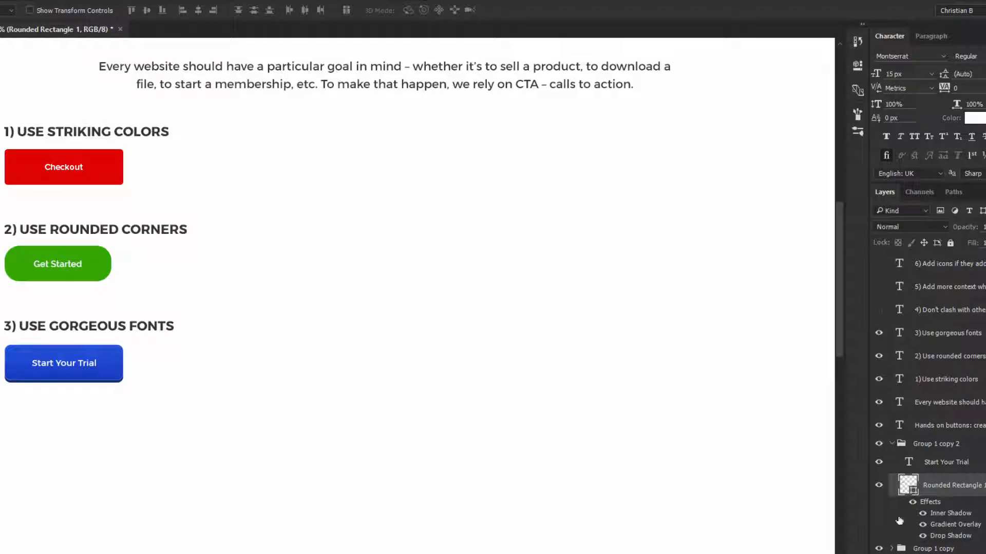
double_click(955, 525)
click(749, 255)
click(722, 424)
double_click(722, 426)
drag(303, 241, 290, 192)
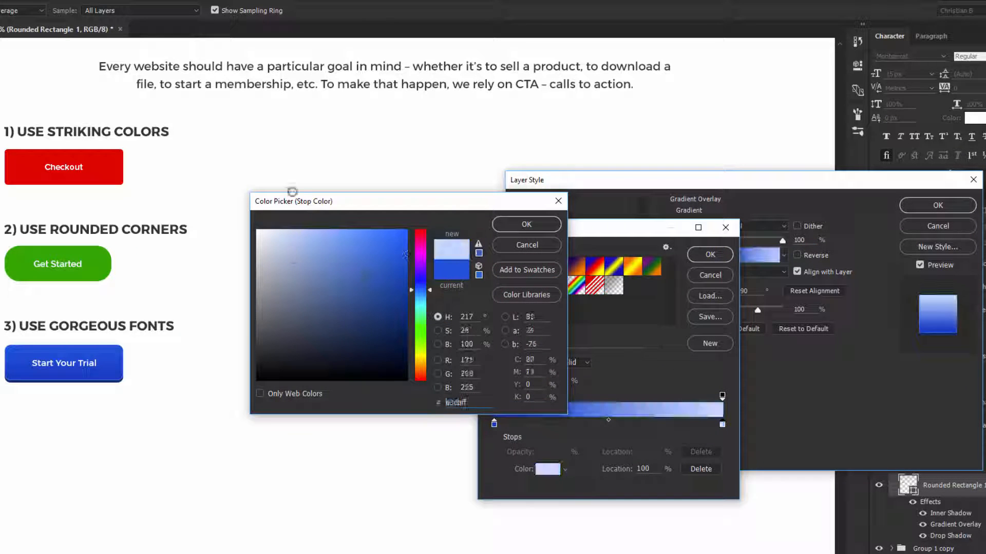
click(526, 246)
click(710, 276)
key(Return)
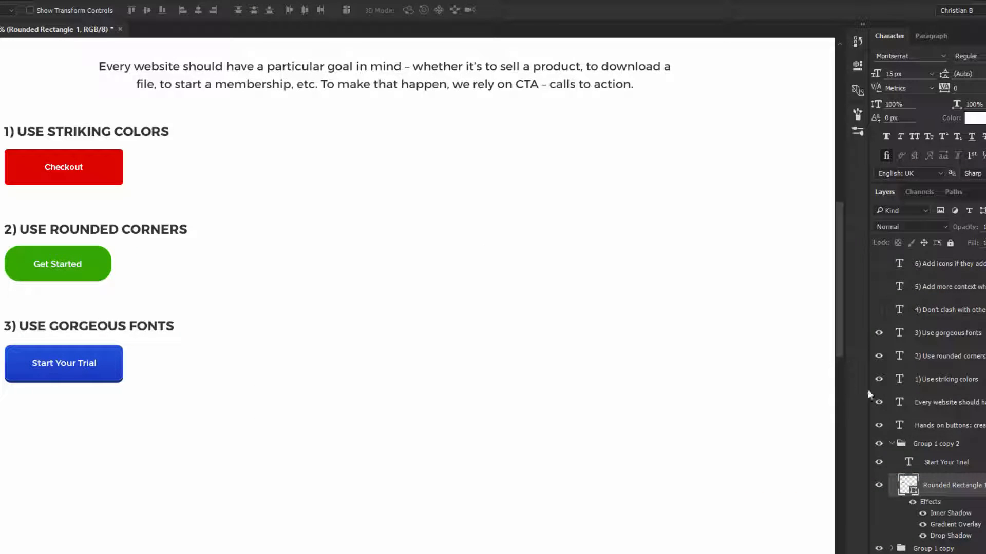
- Collapse the blue button's group and show the heading layer "4) Don't clash with other buttons"
click(891, 444)
click(877, 310)
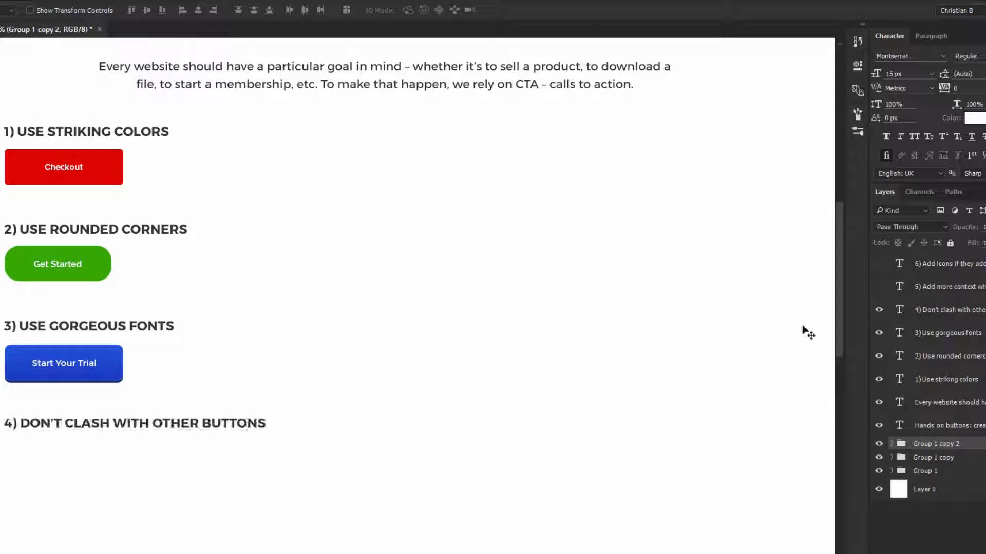
drag(220, 447, 203, 305)
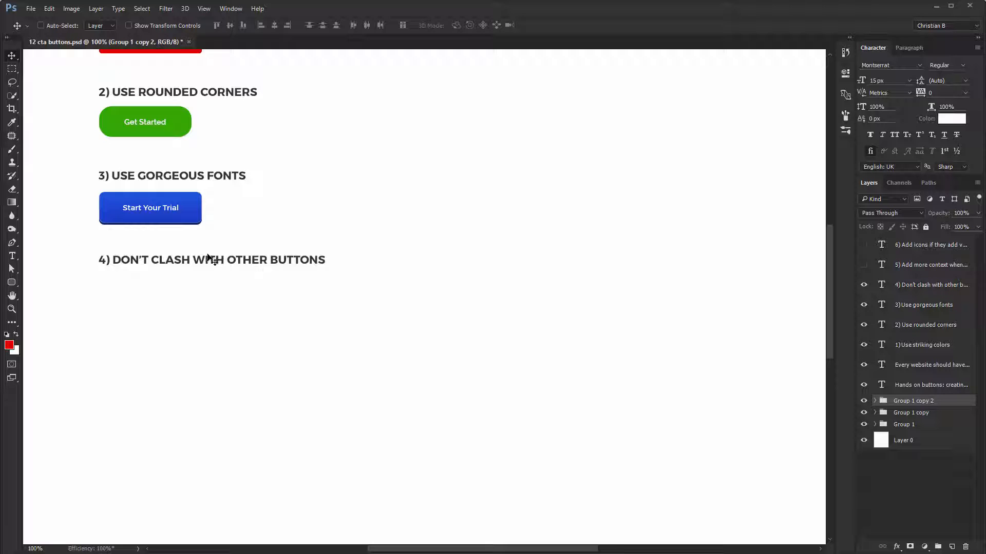
- Create a 275 by 60 px rounded rectangle and position it under heading 4, aligned with the buttons above
key(u)
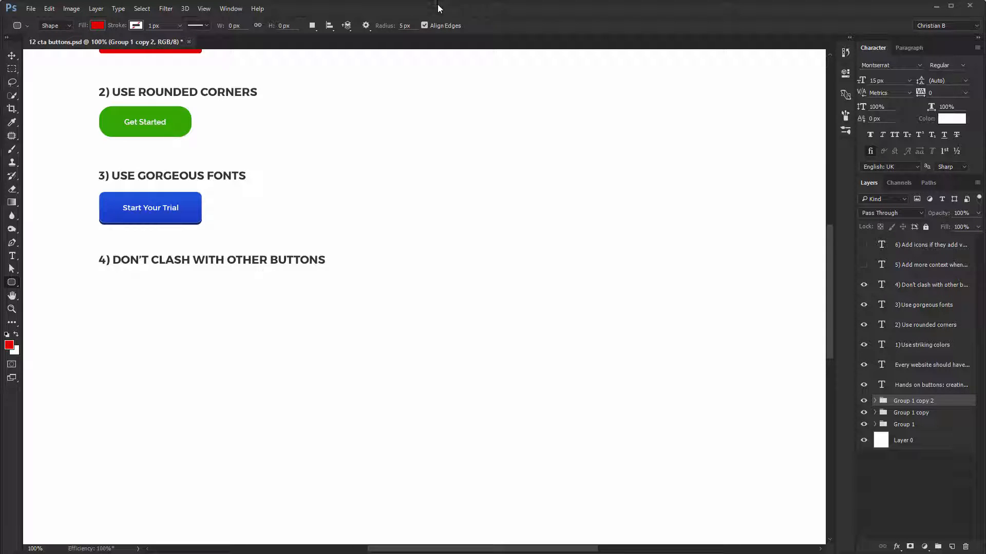
click(126, 295)
text(275)
key(Tab)
text(6)
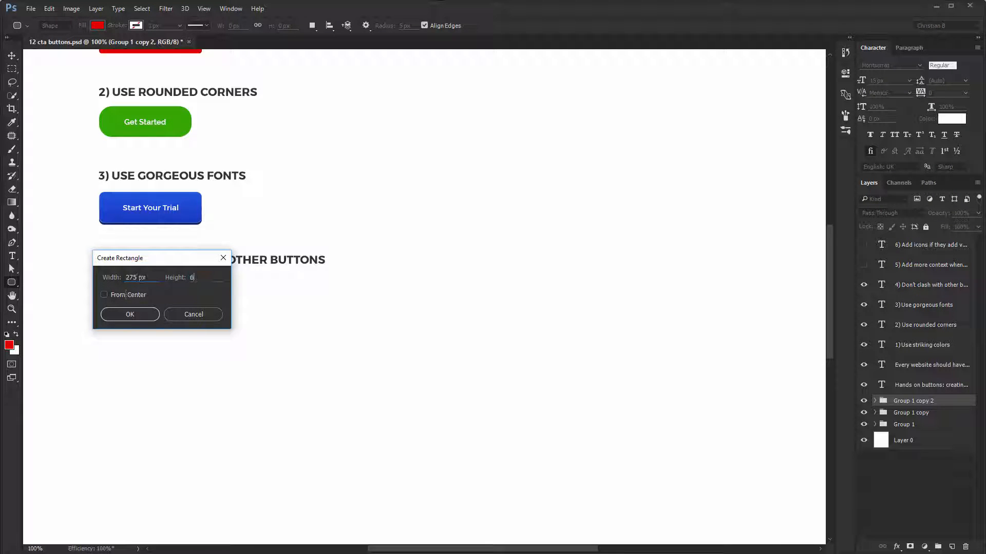
text(0)
key(Return)
key(v)
drag(145, 303, 120, 284)
- Change the new rectangle's fill color to pink
double_click(881, 405)
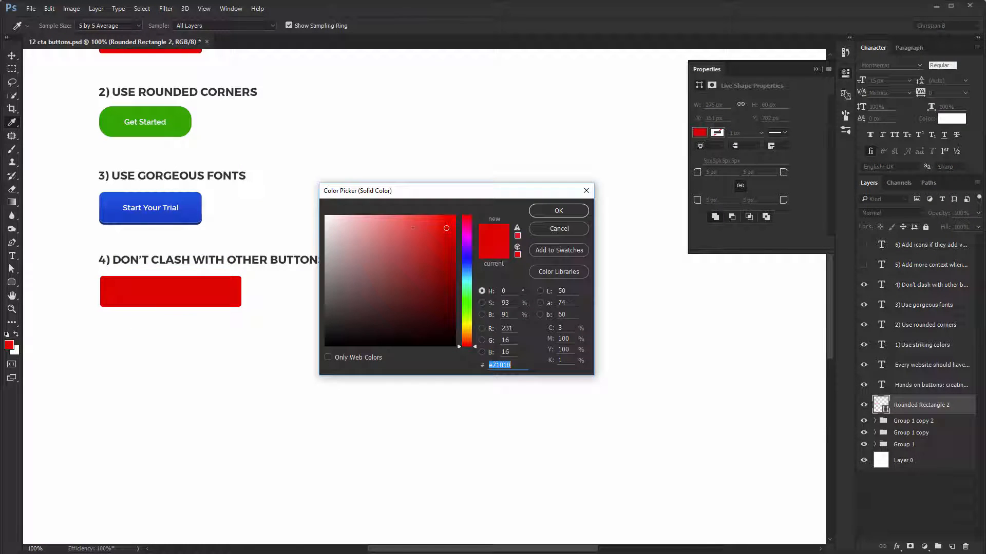
click(411, 227)
click(468, 229)
click(425, 231)
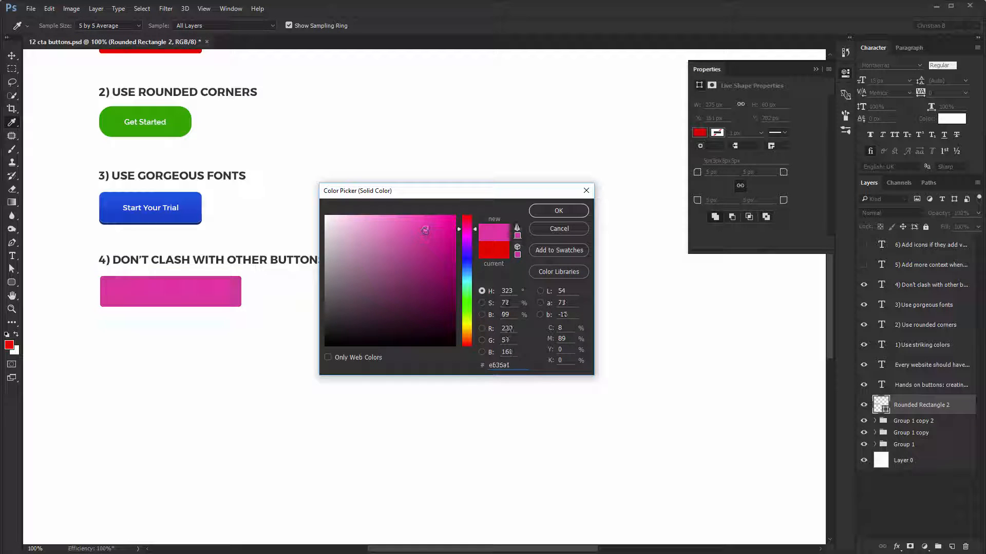
click(417, 228)
drag(469, 228, 469, 227)
click(423, 233)
key(Return)
- Add the text label "Take This Course" on the pink button
key(t)
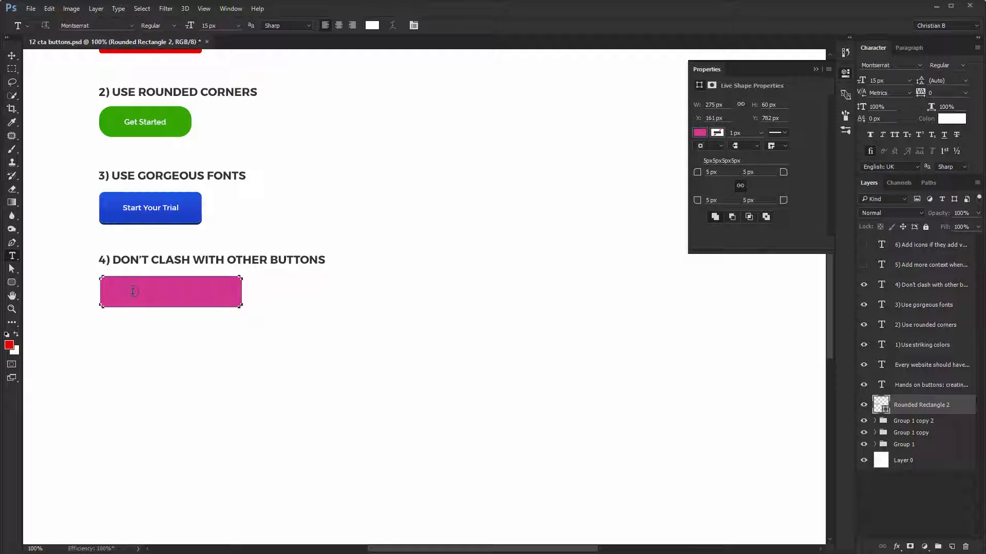
click(134, 291)
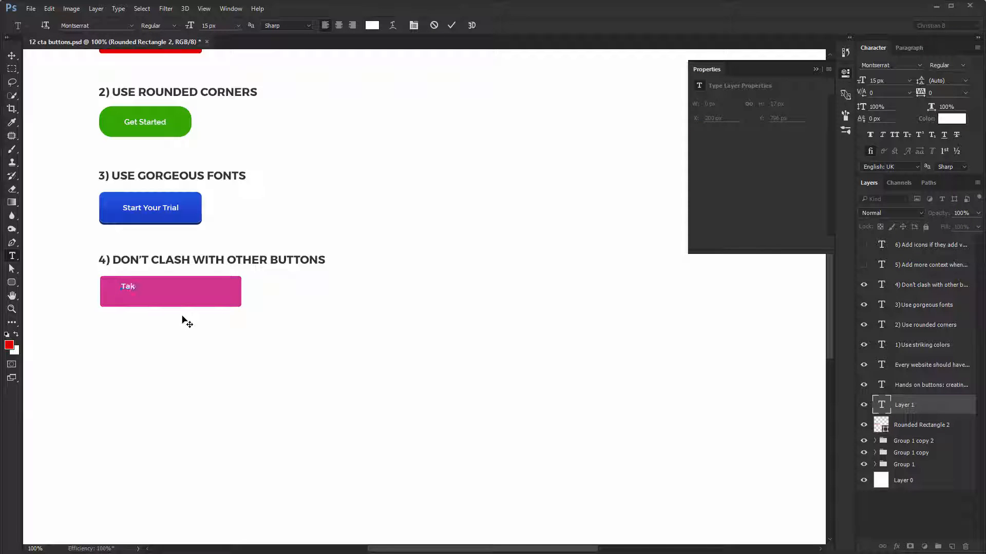
text(Take This Course)
key(ctrl+Return)
- Set the label's font to Open Sans Light
text(v)
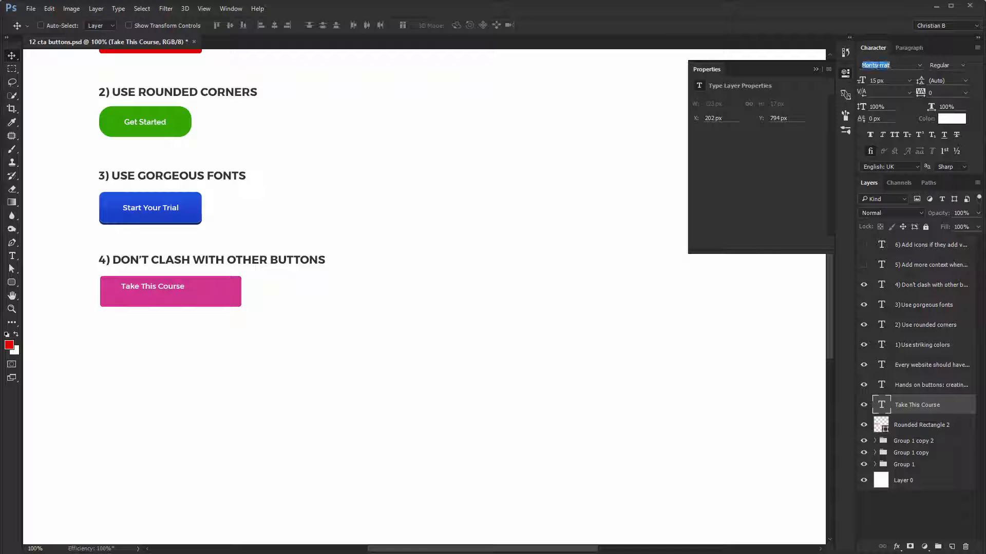
text(open)
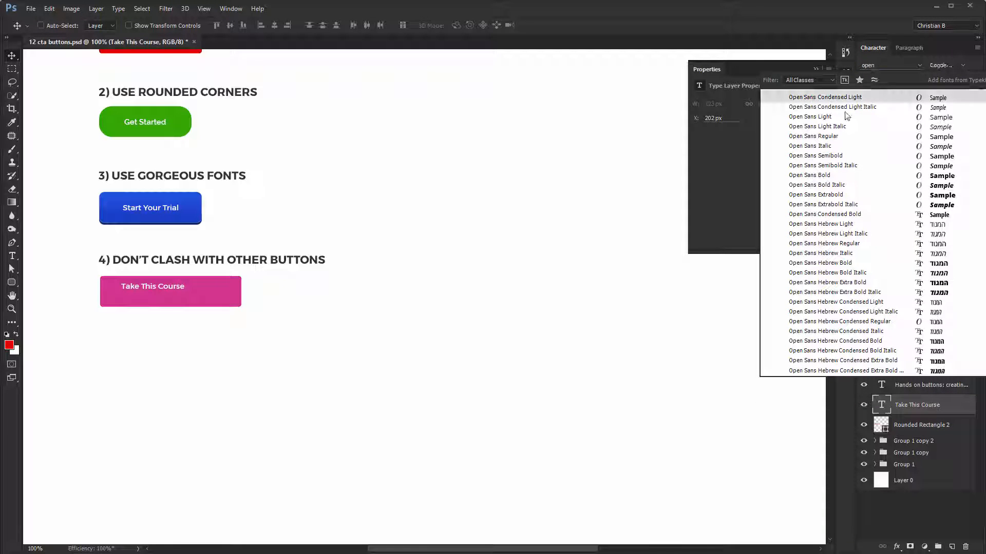
click(847, 117)
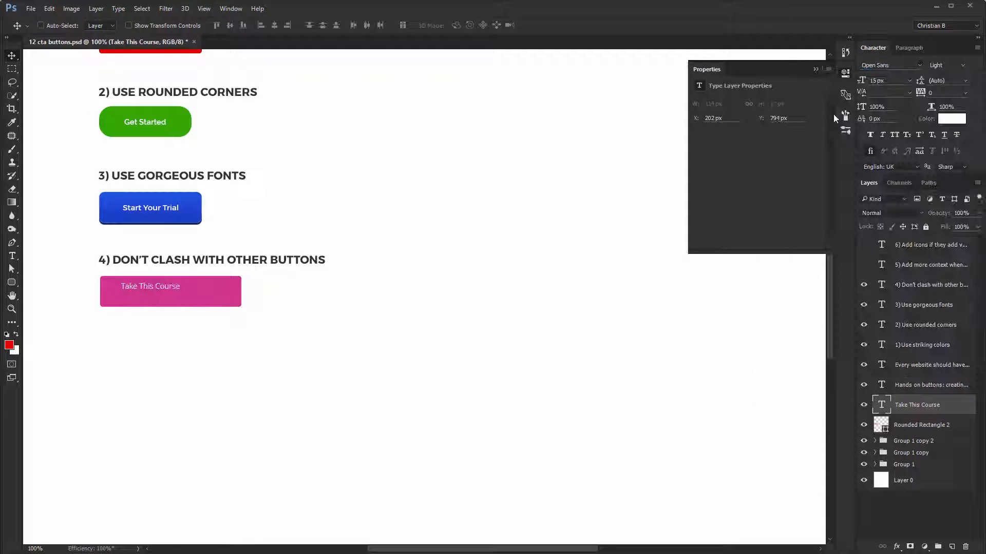
- Center the label horizontally and vertically on the pink rectangle
shift+click(230, 299)
click(40, 25)
click(274, 26)
click(229, 25)
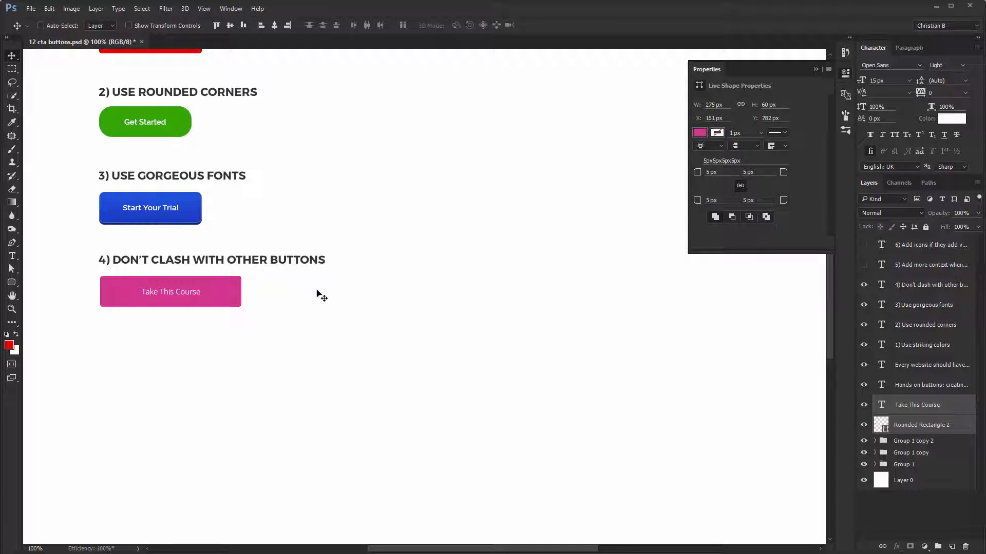
ctrl+click(317, 291)
ctrl+click(234, 299)
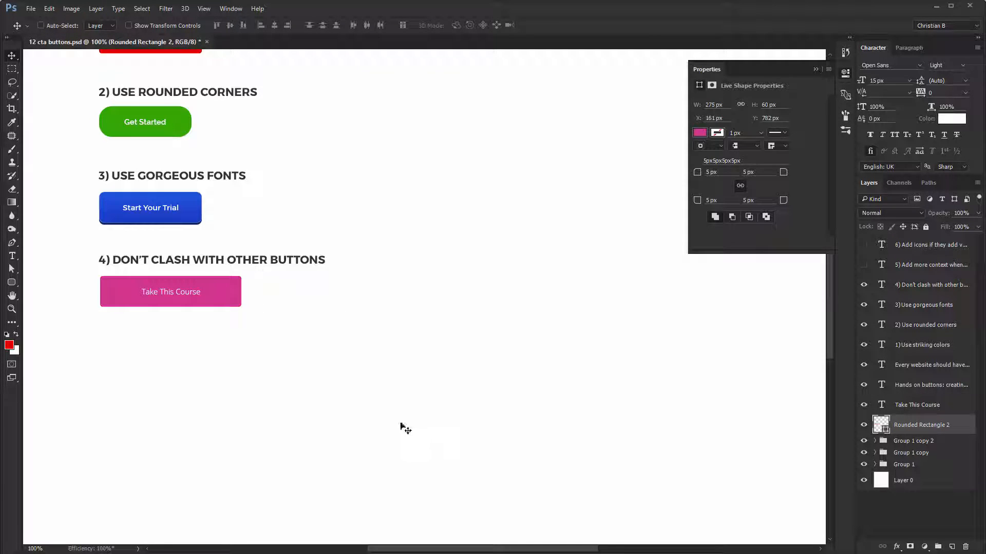
- Set the label's paragraph alignment to centered and realign it to the pink rectangle's horizontal center
ctrl+click(178, 293)
key(t)
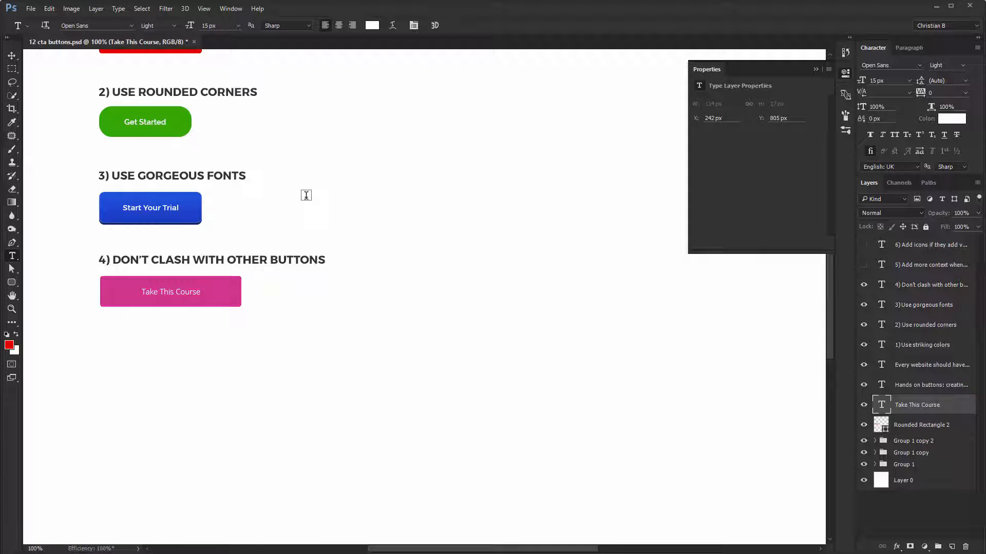
click(340, 27)
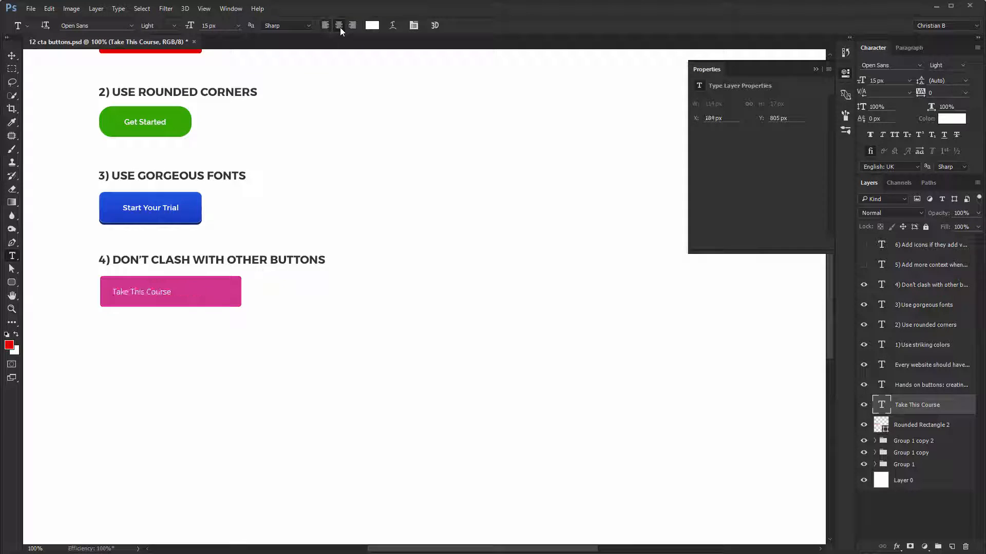
key(v)
shift+click(216, 299)
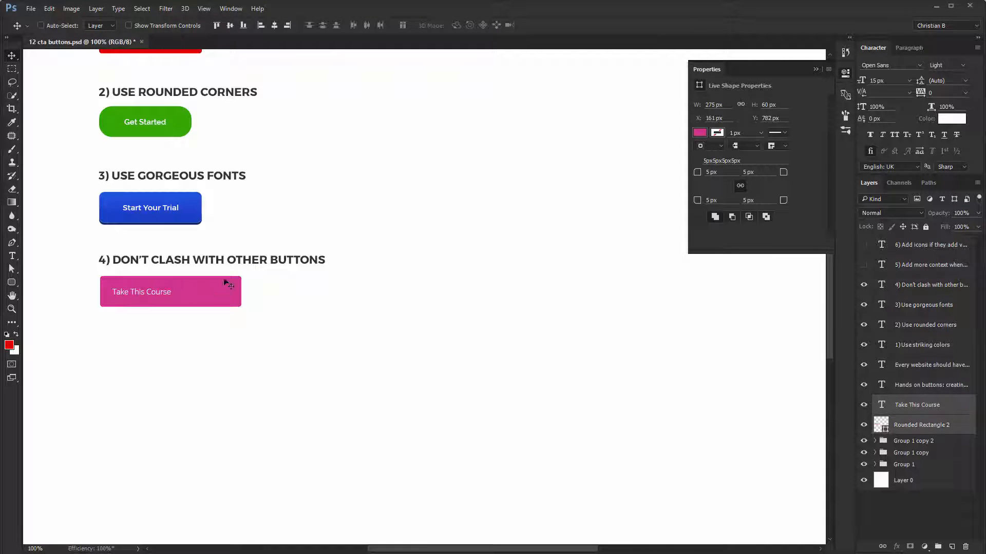
click(277, 27)
- Preview other fonts on the "Take This Course" label without applying one
click(944, 414)
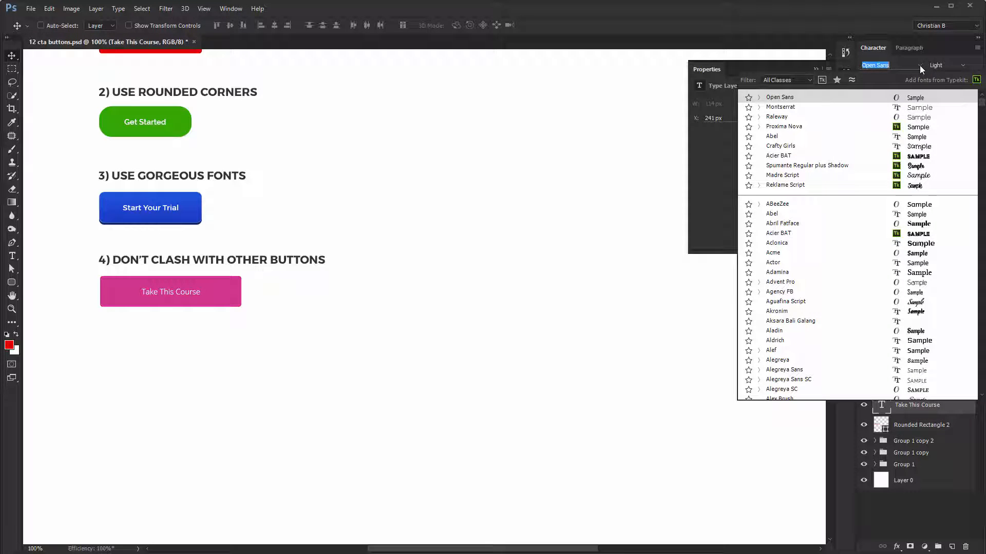
click(919, 66)
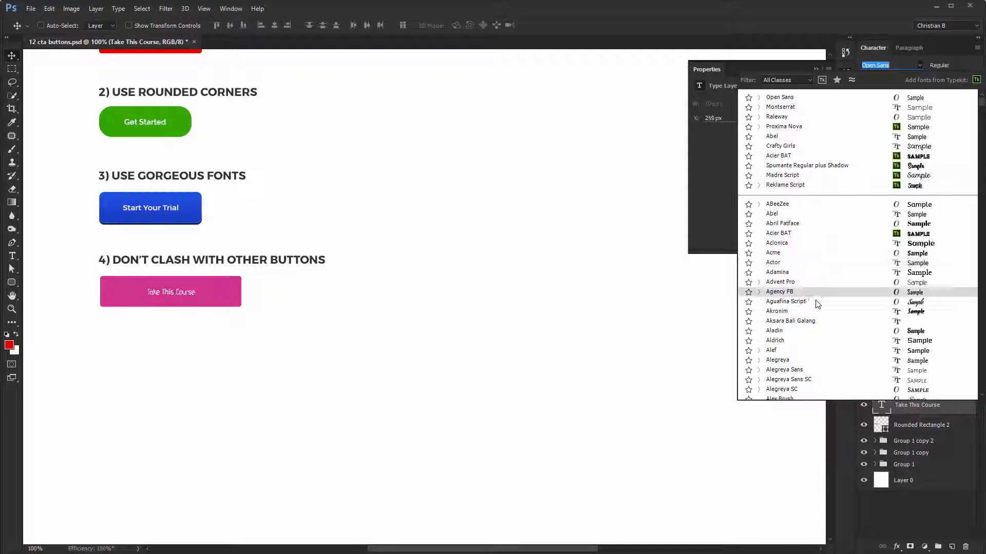
key(Escape)
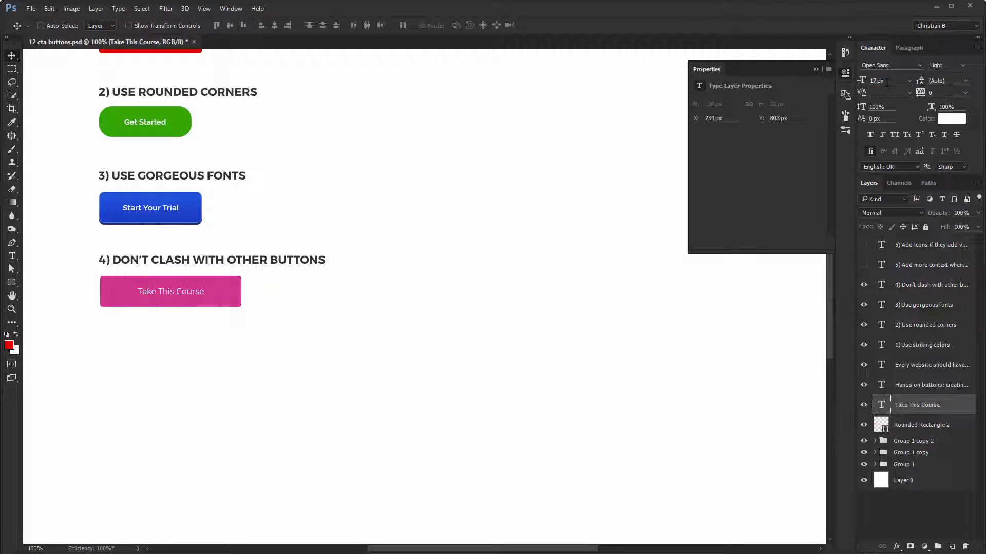
- Set the label's font size to 16 px and add the pink rectangle's layer to the selection
scroll(886, 82, down, 1)
key(ctrl)
ctrl+click(907, 430)
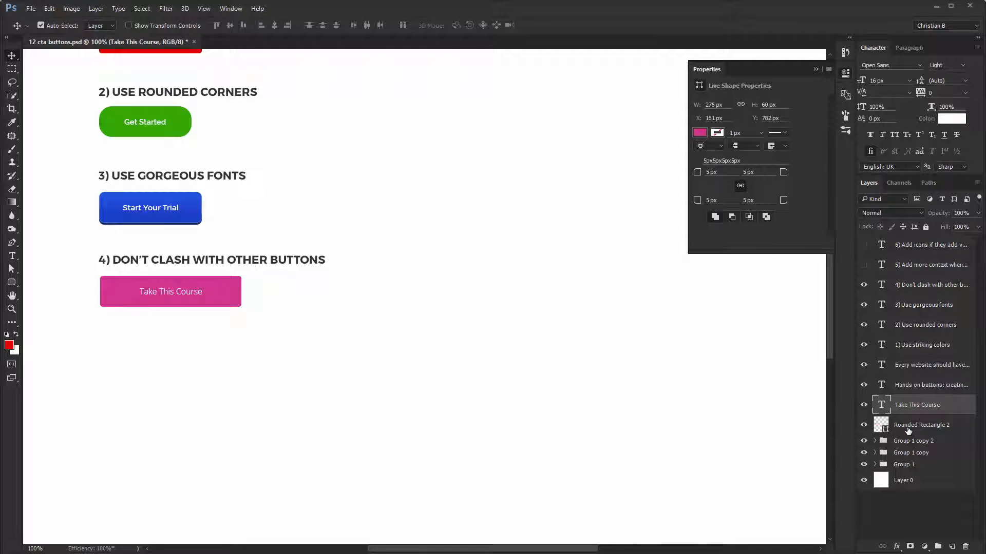
- Group the "Take This Course" button's label and rectangle, and place a duplicate of the group directly beside it
key(ctrl+g)
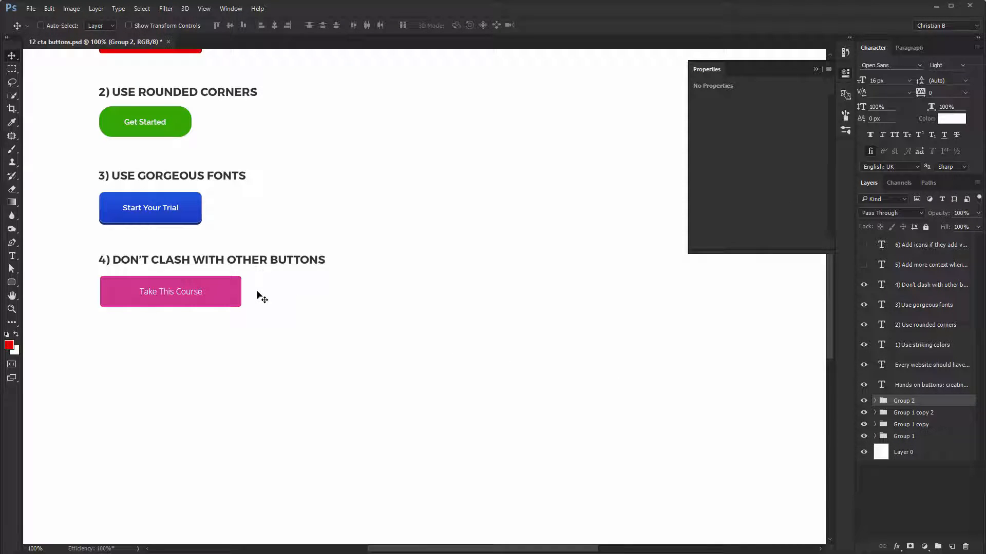
drag(159, 286, 304, 288)
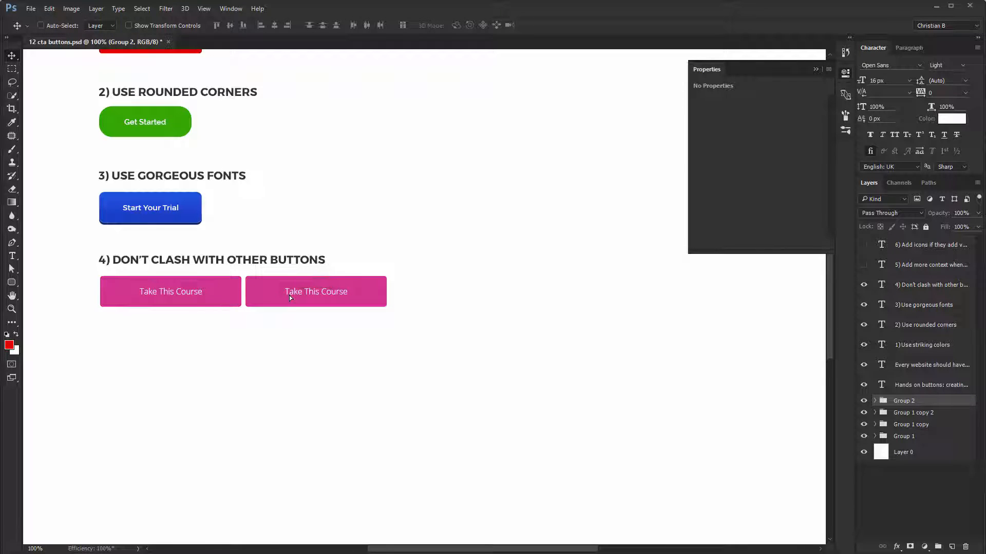
- Set the copied rectangle's fill opacity to 0% and add a 2 px inside stroke in the original button's pink, #da388c
key(shift+0)
key(shift+0)
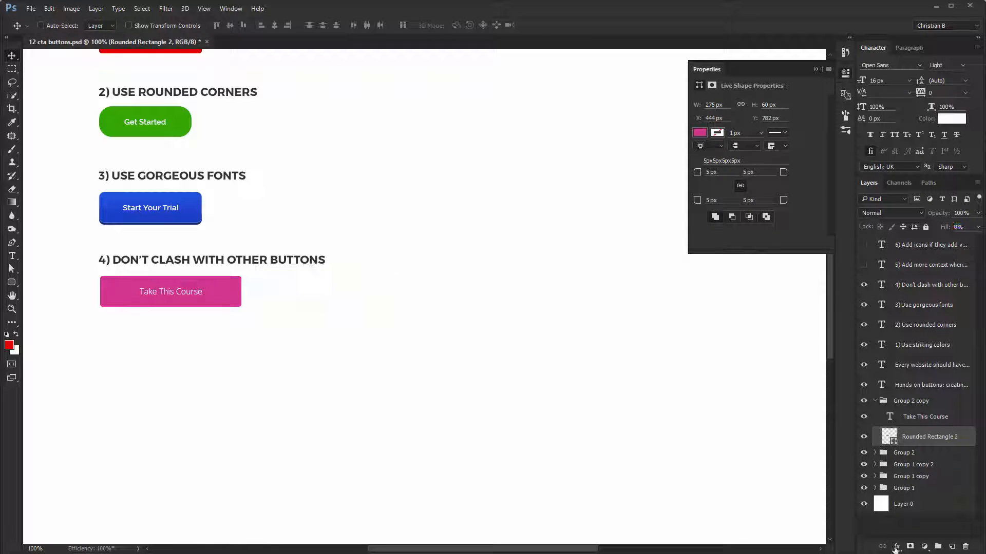
click(896, 547)
click(916, 448)
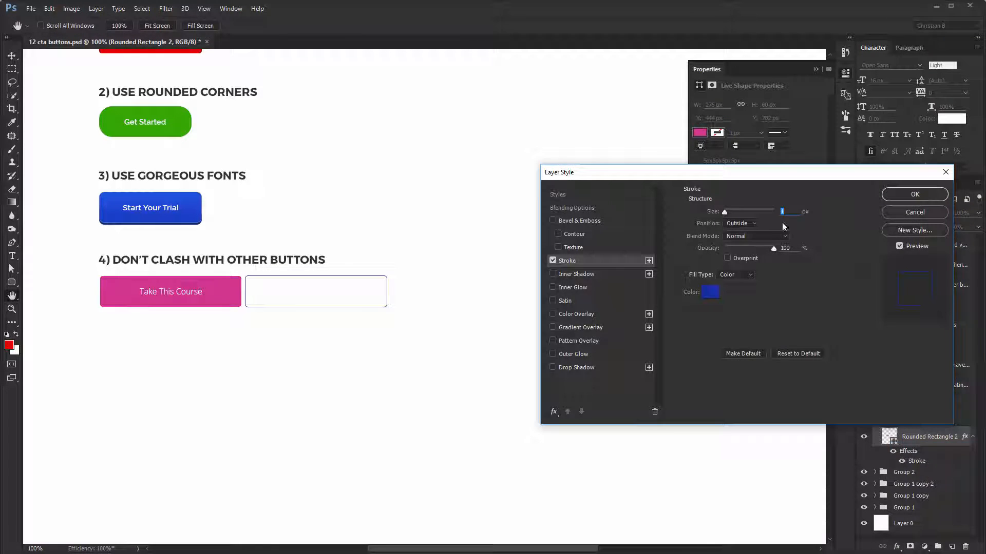
key(Up)
click(709, 290)
click(236, 296)
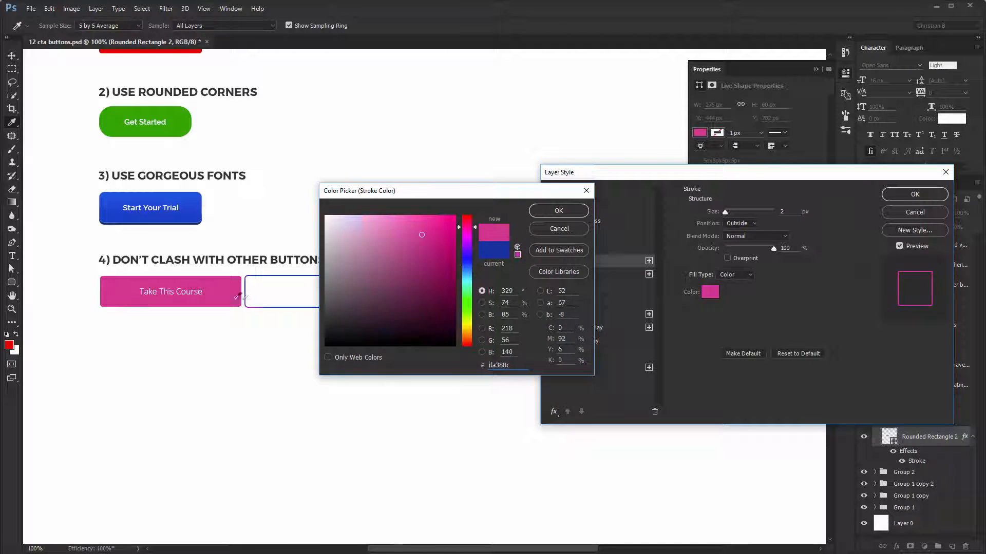
key(Return)
click(740, 223)
click(738, 235)
key(Return)
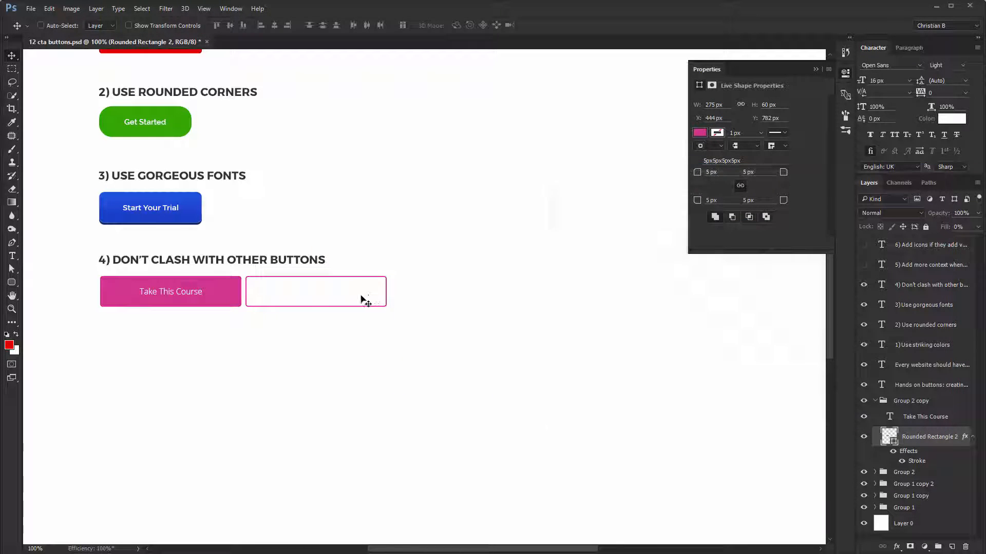
- Recolor the copied button's label with the original button's pink, #da388c
click(947, 119)
click(216, 290)
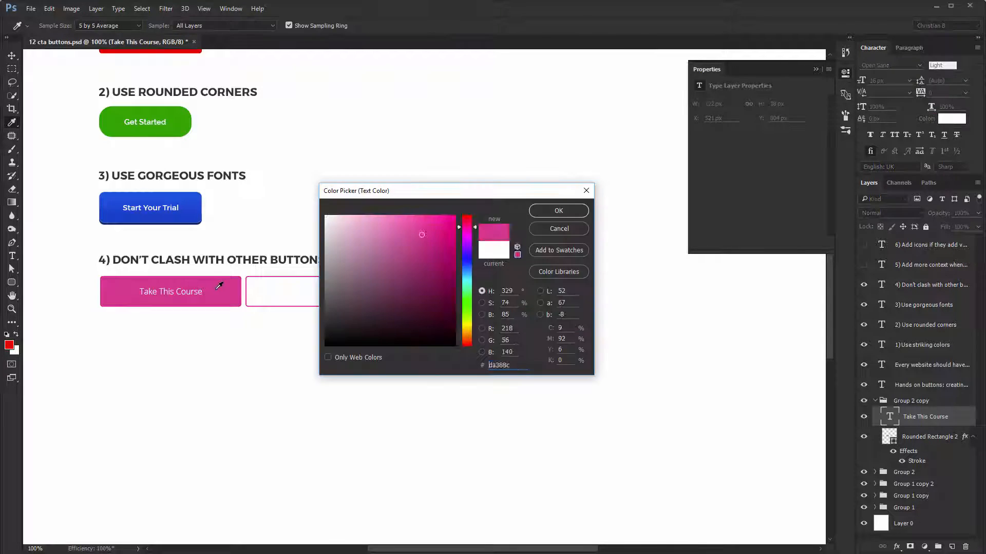
key(Return)
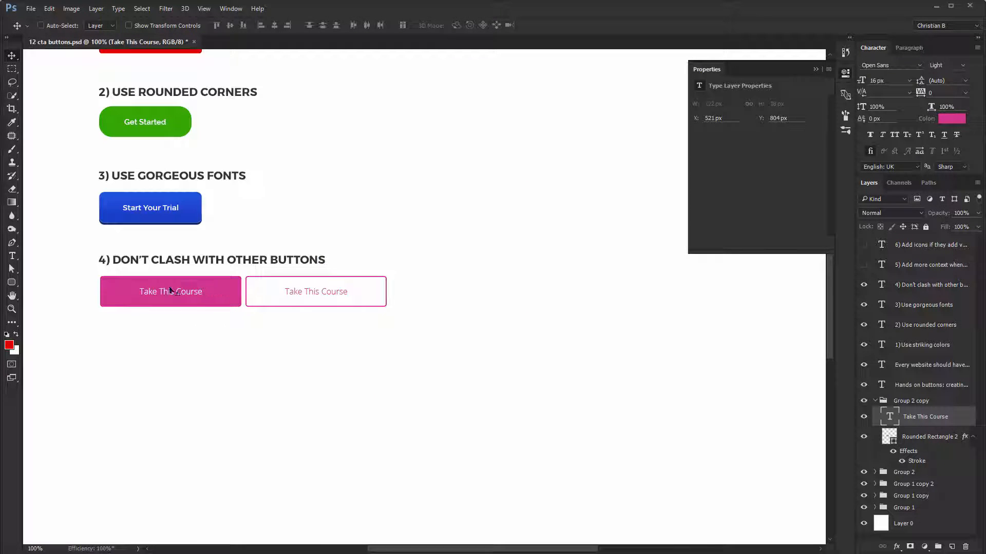
- Replace the outlined button's label text with "Watch a preview"
key(t)
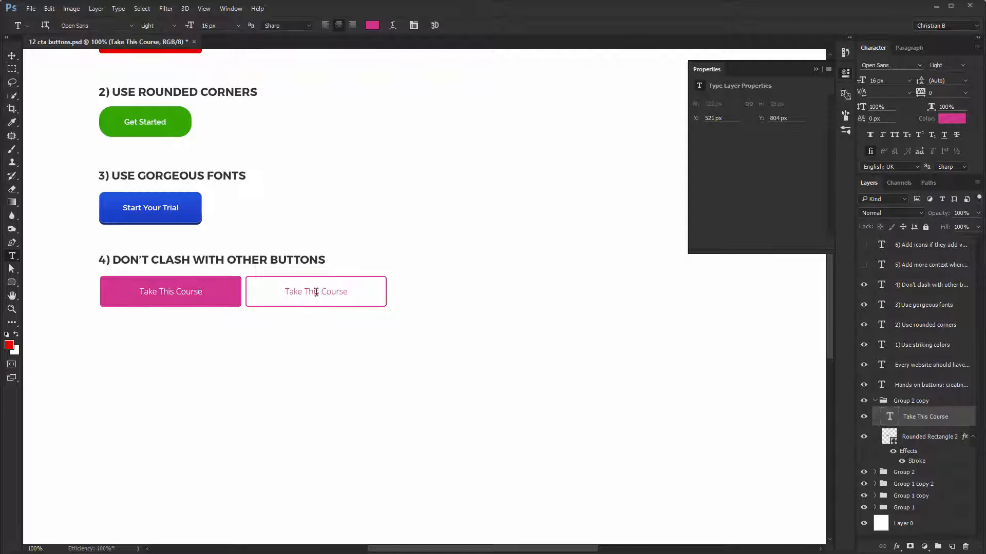
triple_click(315, 291)
text(Watch -)
text( preview)
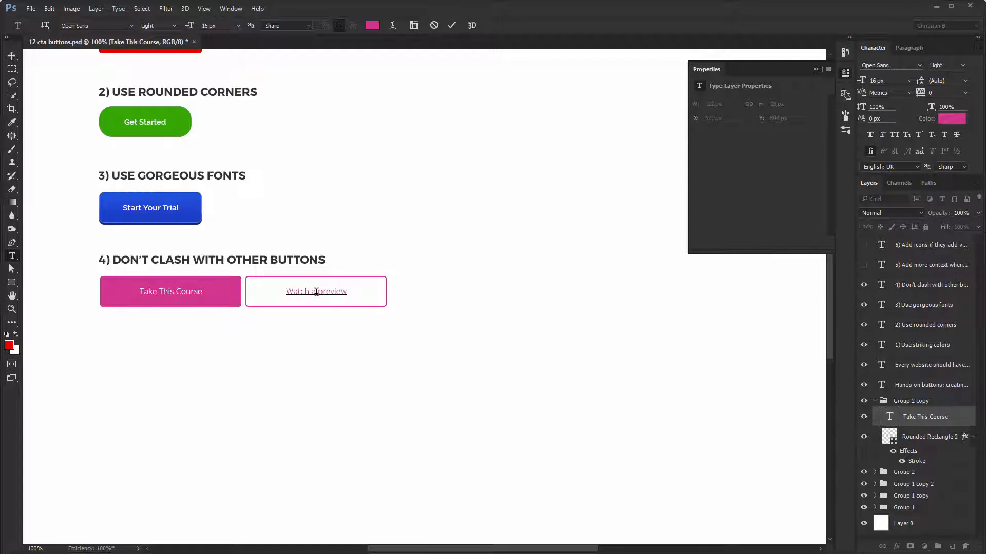
key(ctrl+Return)
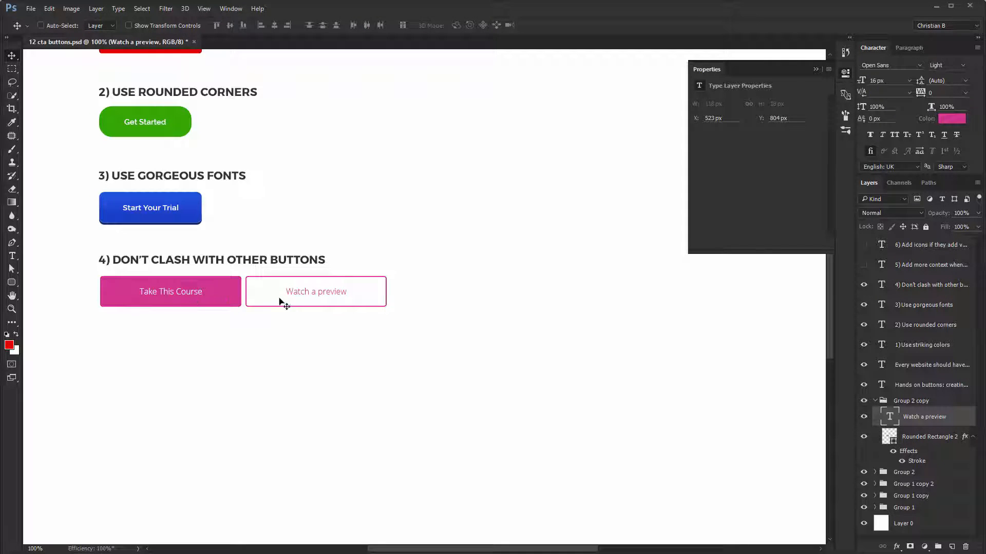
- Change the "Take This Course" rectangle's fill to the deeper pink #d4116d
ctrl+click(220, 290)
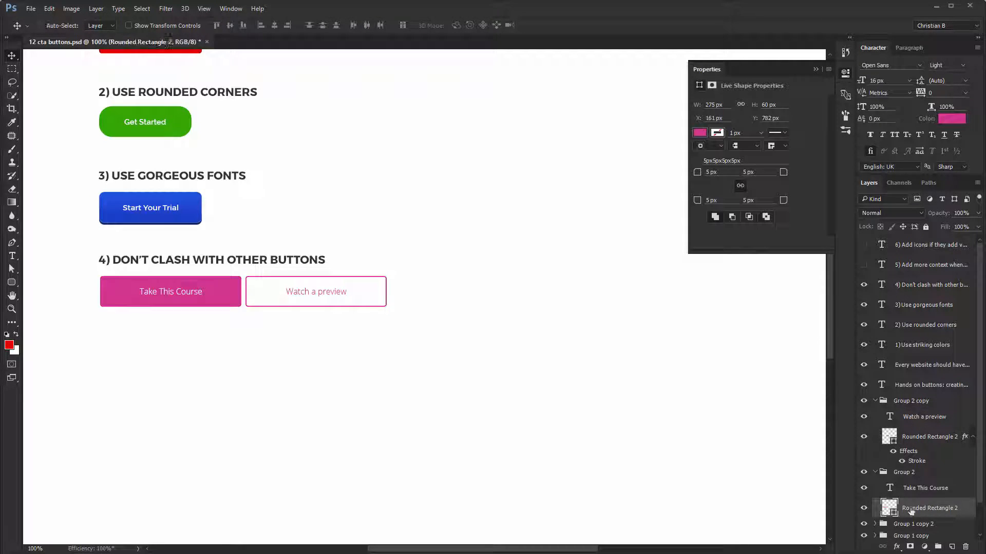
double_click(888, 509)
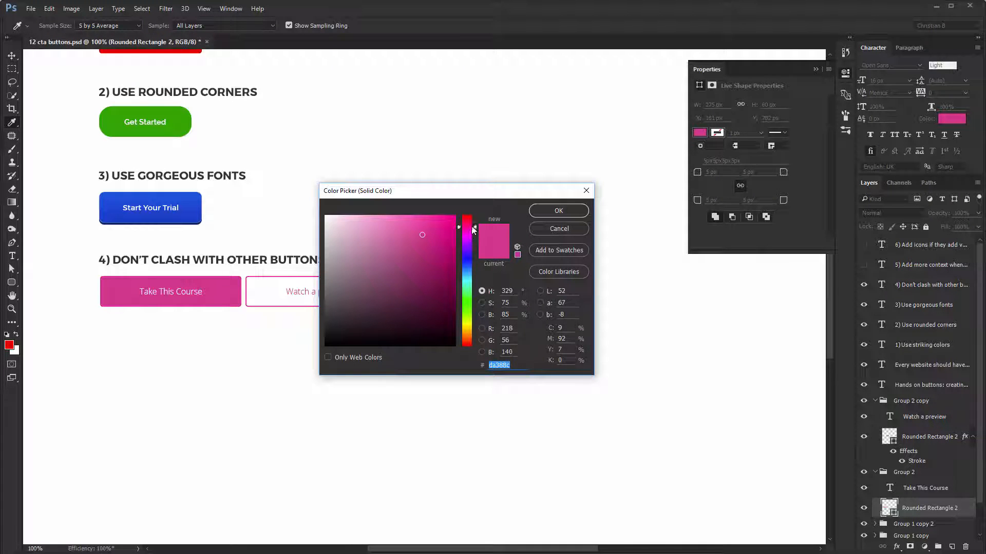
click(472, 225)
drag(445, 238, 444, 237)
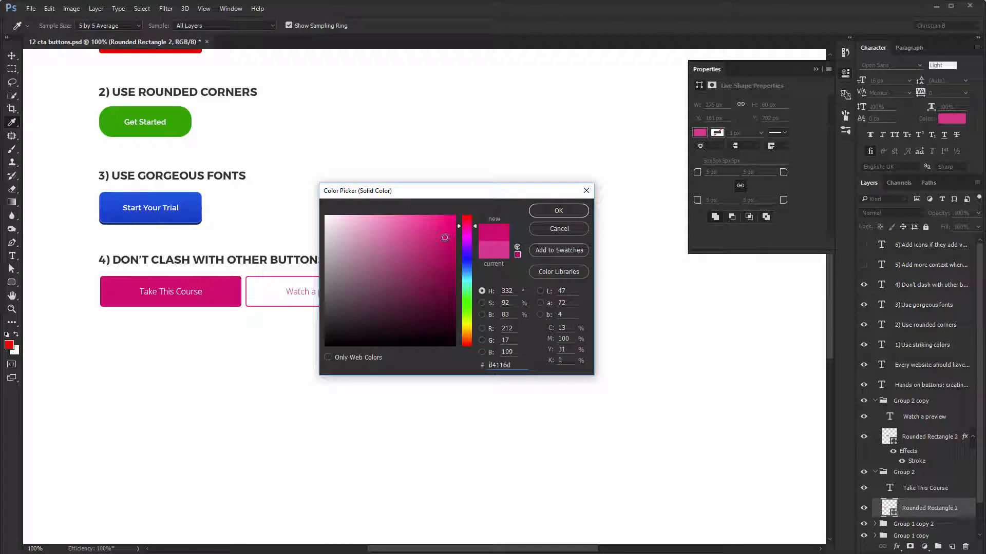
key(Return)
- Match the "Watch a preview" rectangle's stroke color to the deeper pink of the "Take This Course" button
click(259, 287)
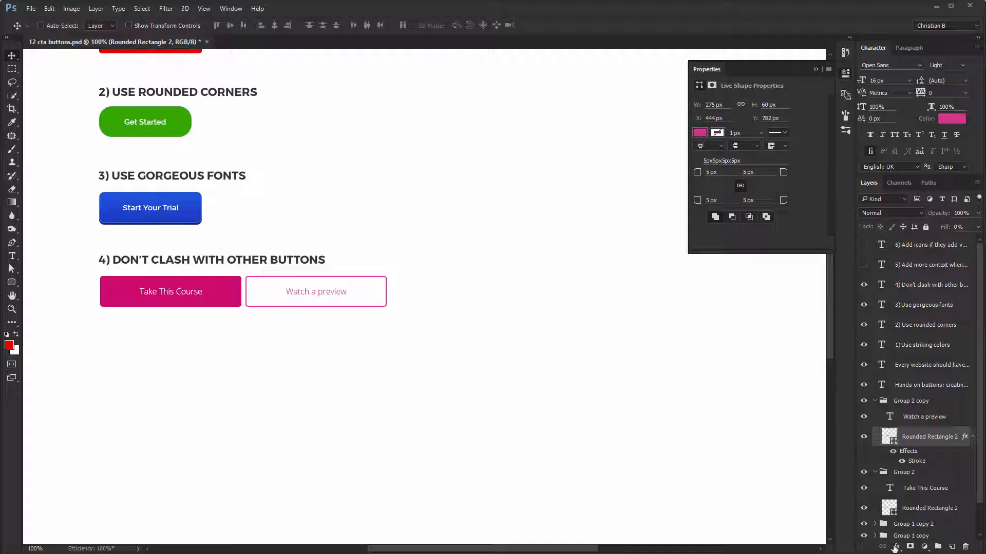
click(896, 547)
click(914, 449)
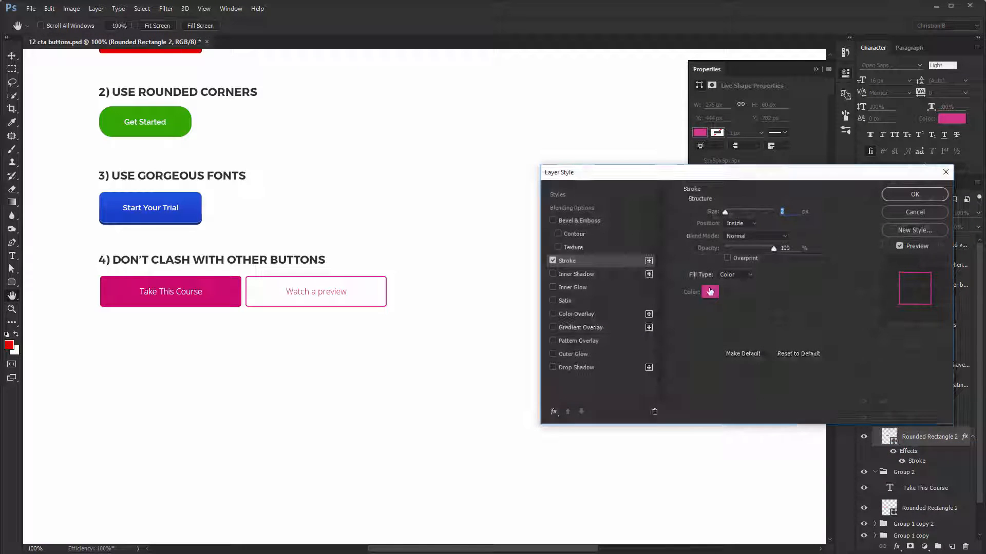
click(710, 292)
click(232, 299)
key(Return)
key(Return)
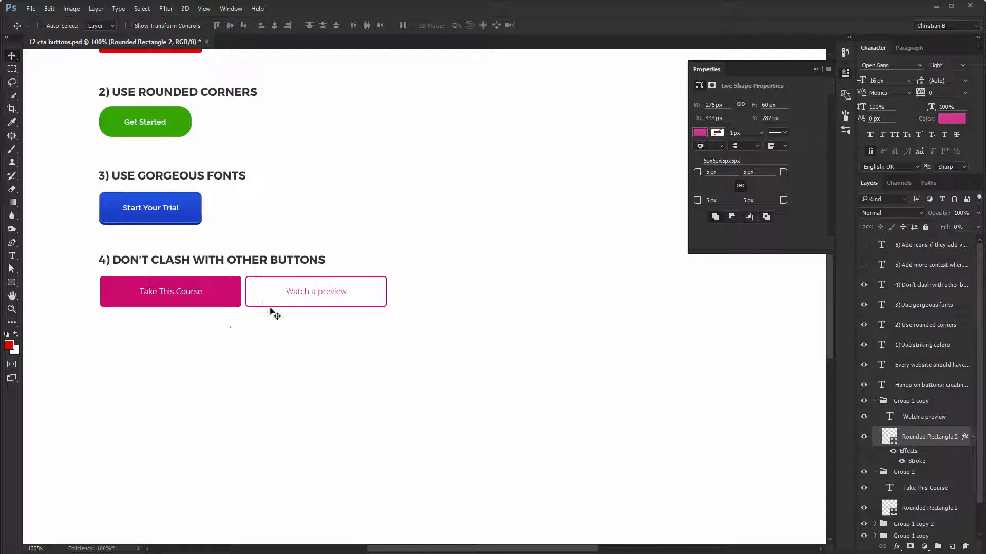
- Show the "5) Add more context when needed" heading and create a 275 × 70 px rounded rectangle with 10 px corners below it
ctrl+click(875, 401)
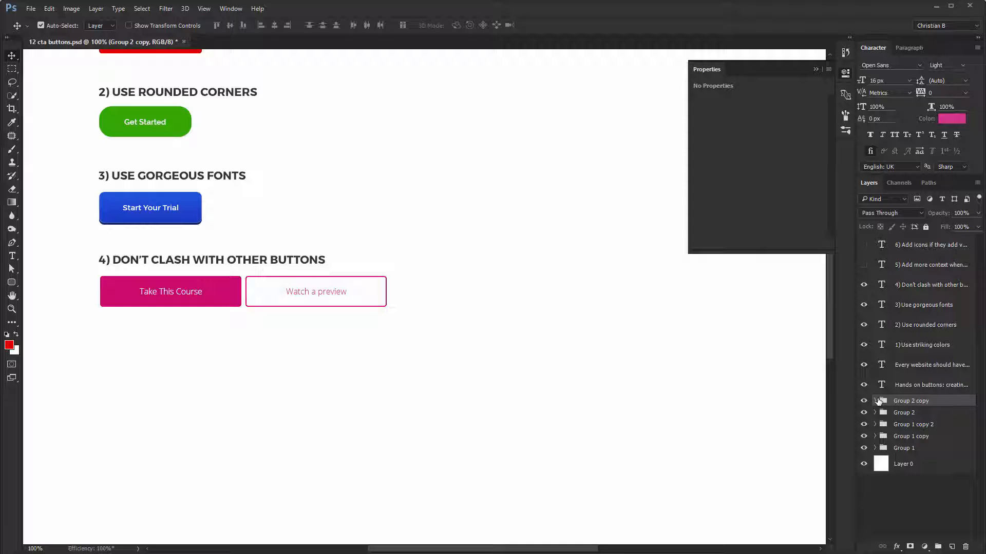
click(864, 265)
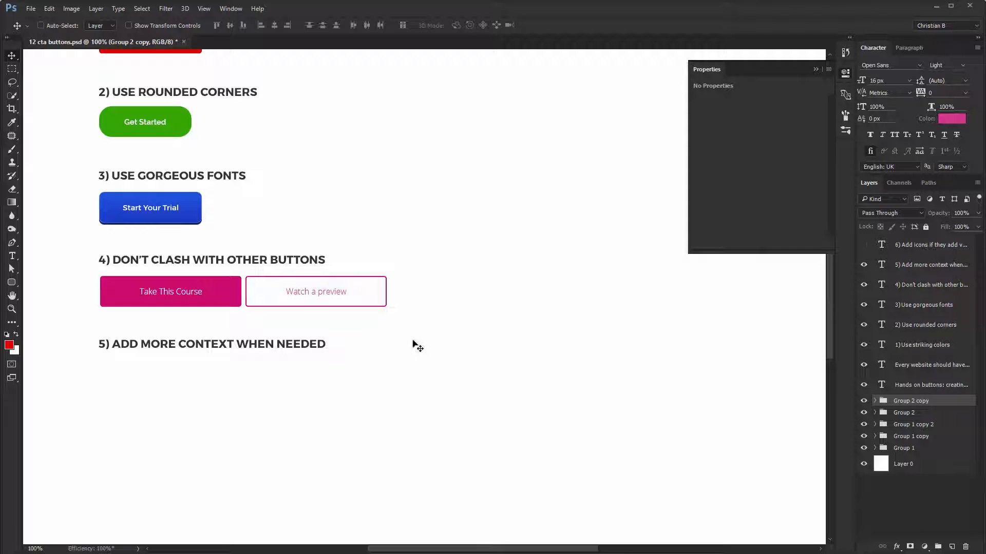
key(u)
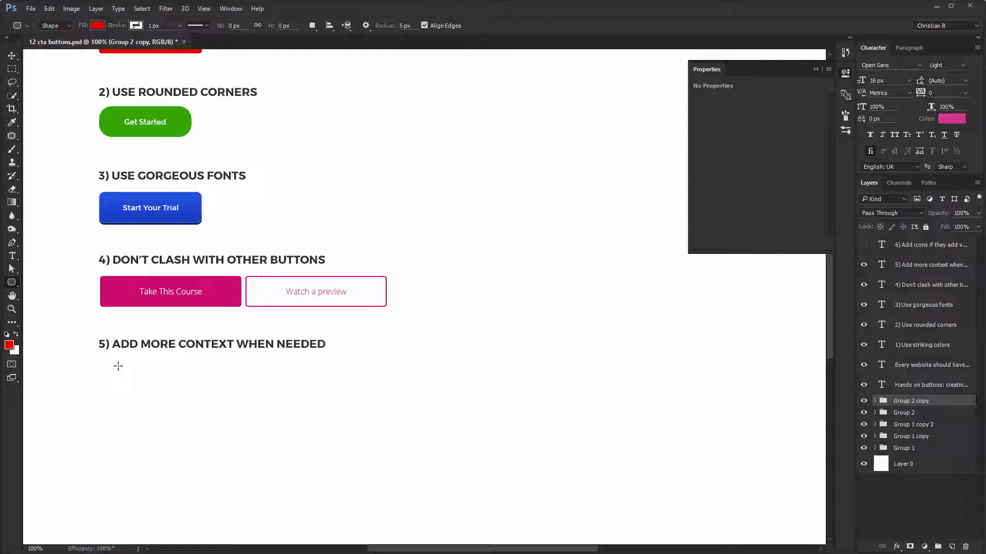
click(118, 365)
text(275)
key(Tab)
text(70)
key(Return)
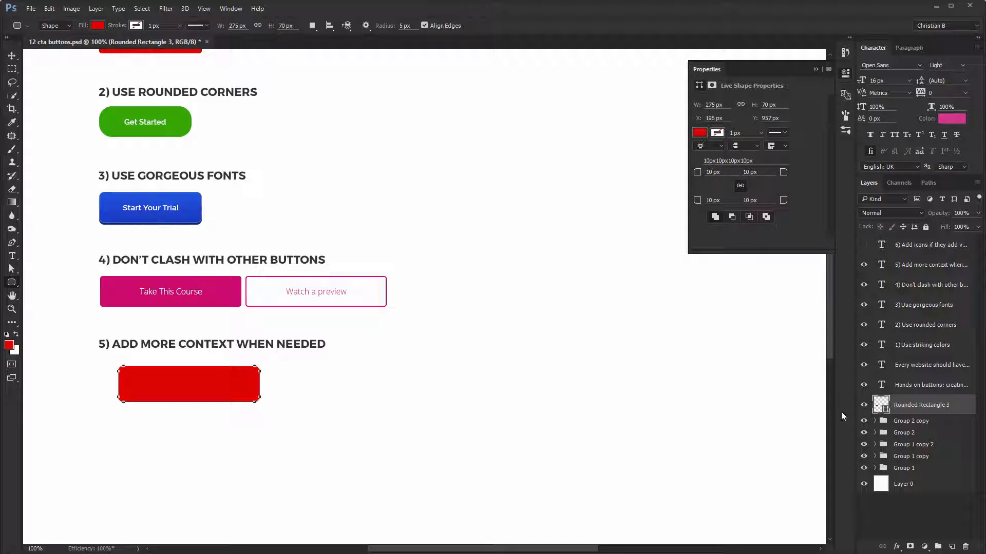
- Recolor the new rounded rectangle purple and move it under the fifth heading, at about X 158 px, Y 944 px
double_click(880, 406)
click(635, 398)
click(468, 271)
click(454, 254)
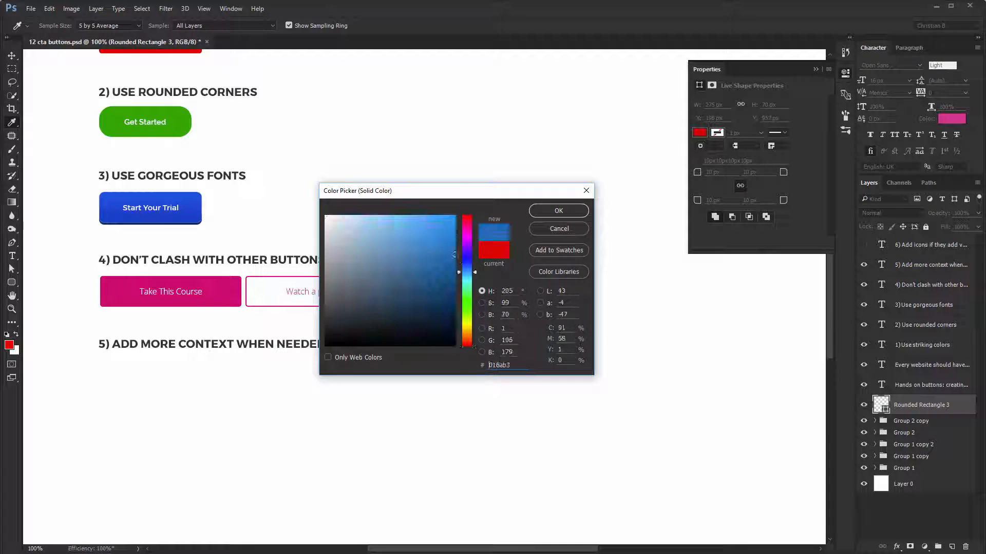
drag(467, 238, 435, 238)
key(Return)
key(v)
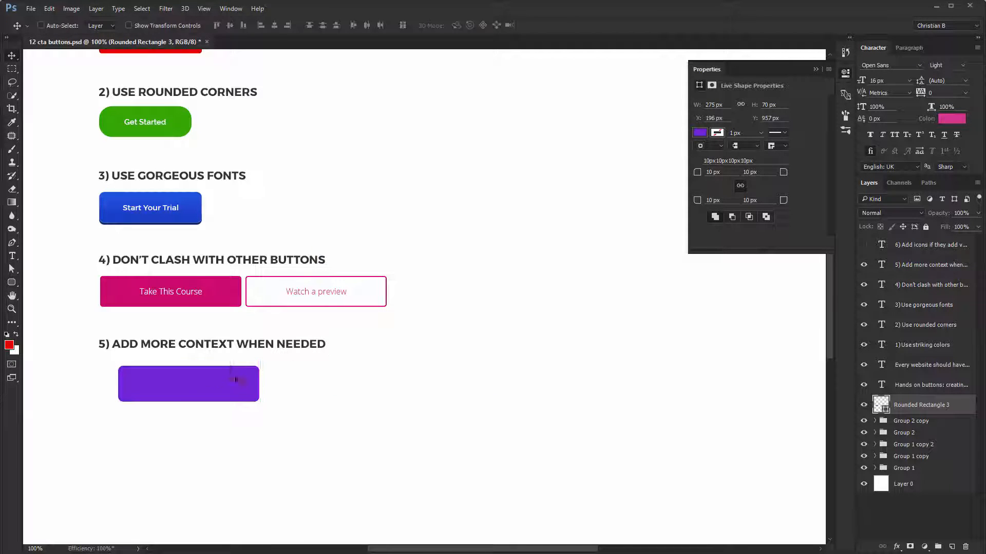
drag(195, 384, 176, 378)
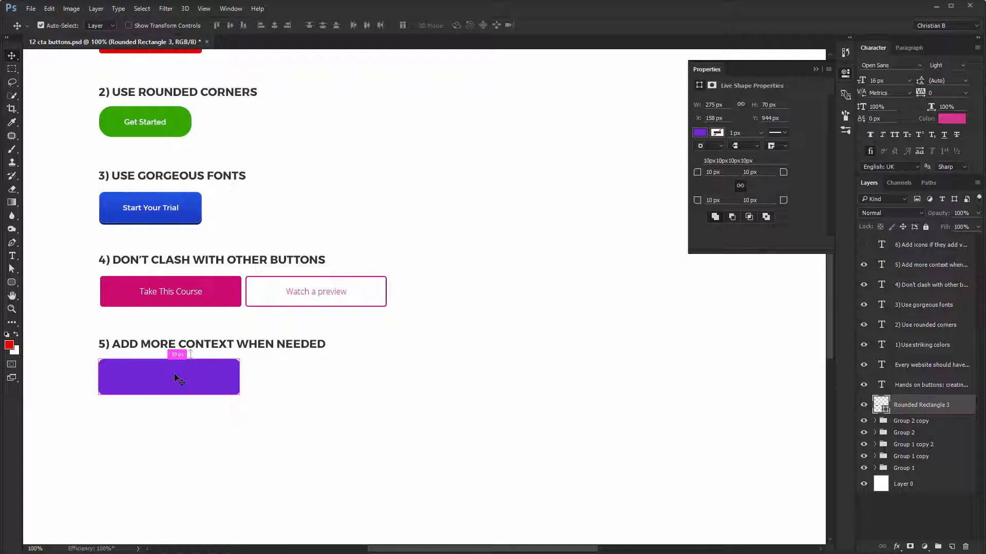
- Add the labels "Get Started" and, beneath it, "No Credit Card Required" on the purple rectangle
key(t)
click(130, 375)
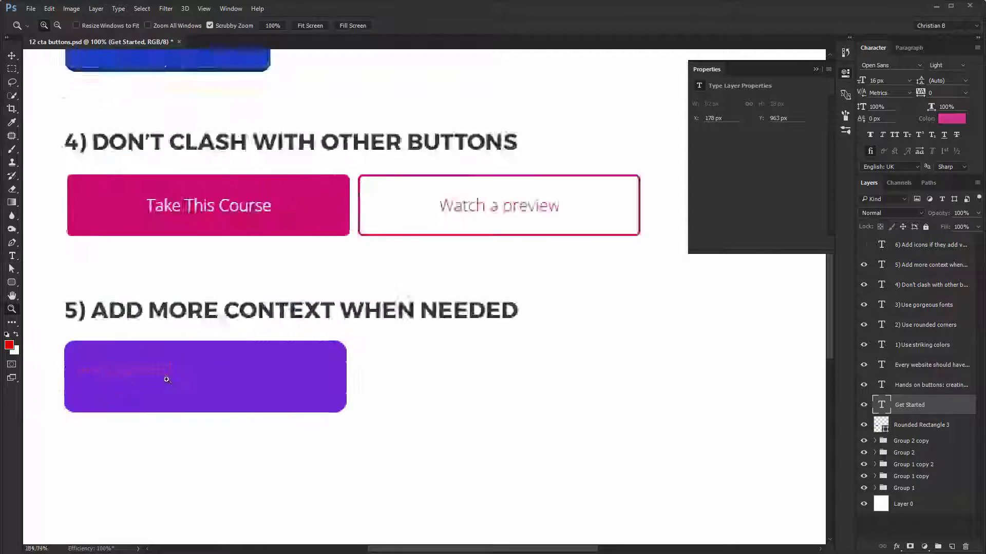
text(rd Required)
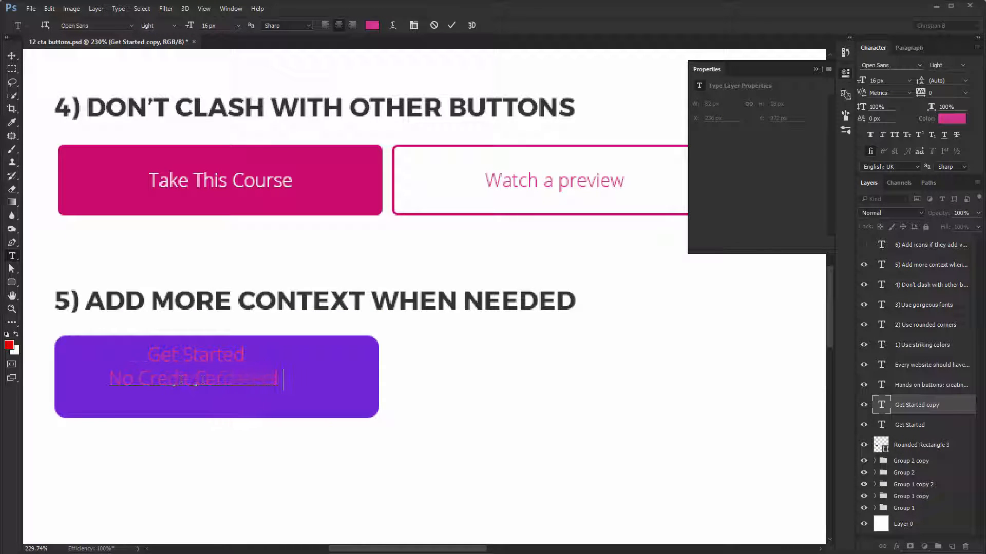
key(ctrl+Return)
key(v)
drag(233, 387, 248, 394)
- Format the purple button's "Get Started" label in Proxima Nova Bold, 23 px, white
ctrl+click(230, 359)
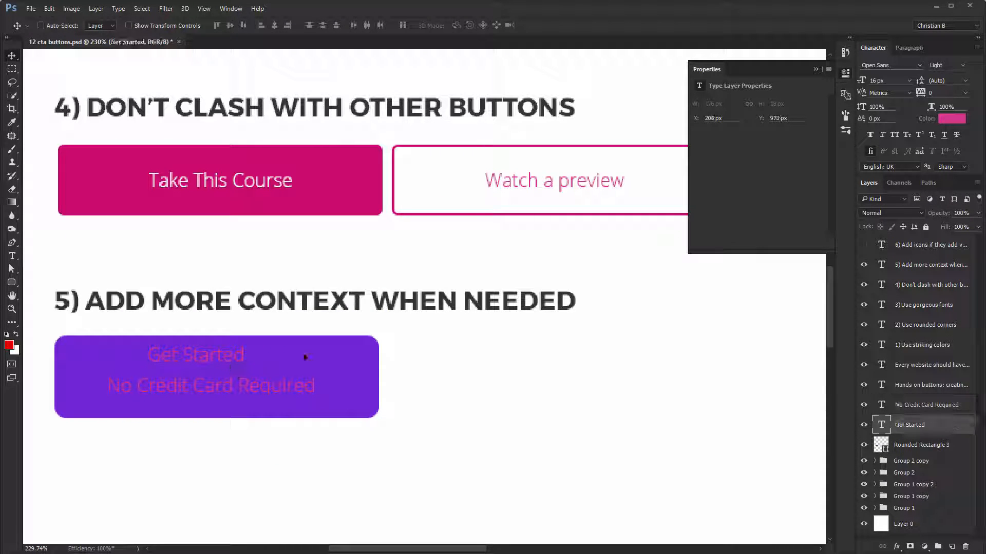
click(881, 65)
text(proxima)
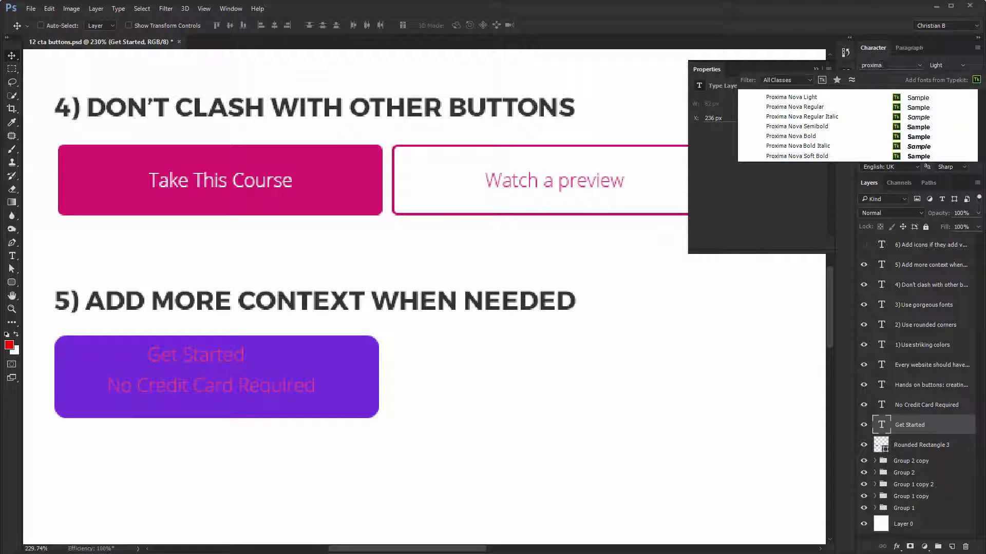
click(804, 136)
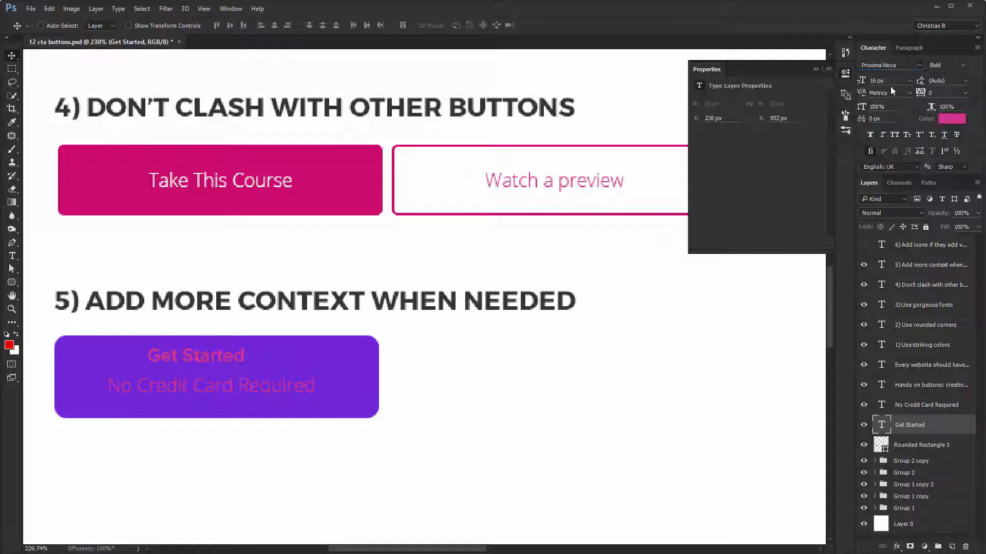
click(951, 119)
drag(434, 259, 124, 201)
key(Return)
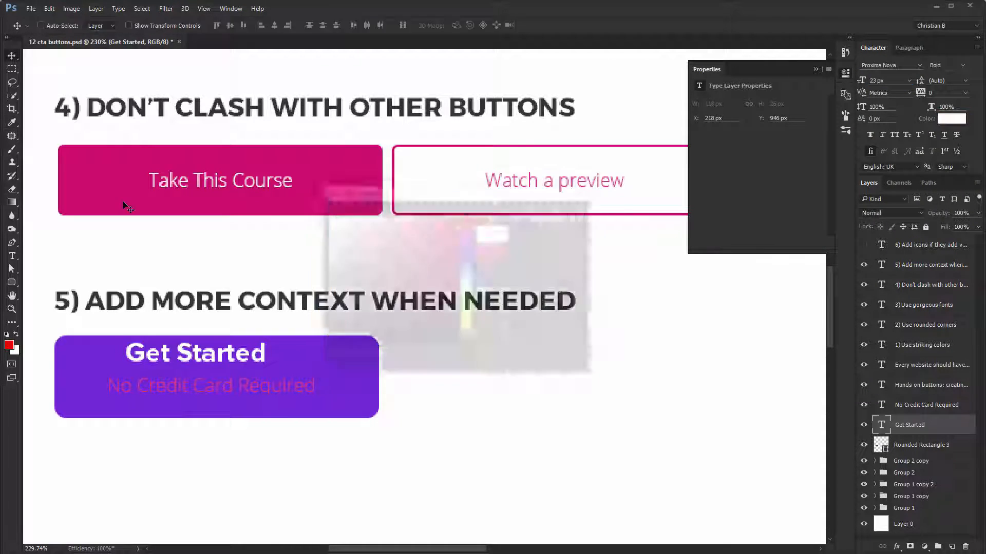
- Set the purple button's "Get Started" label to all caps with a tracking of 10 and move it slightly down
click(896, 134)
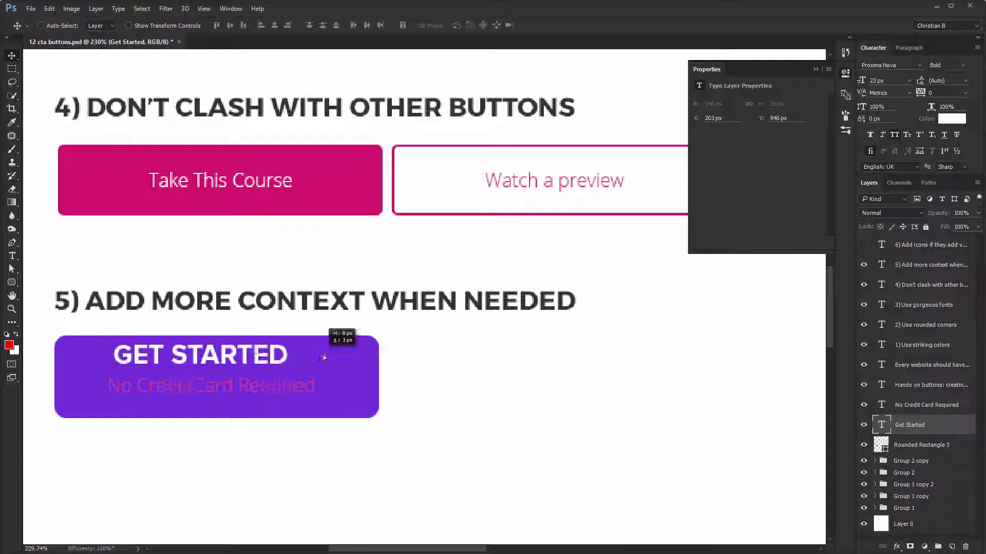
click(942, 93)
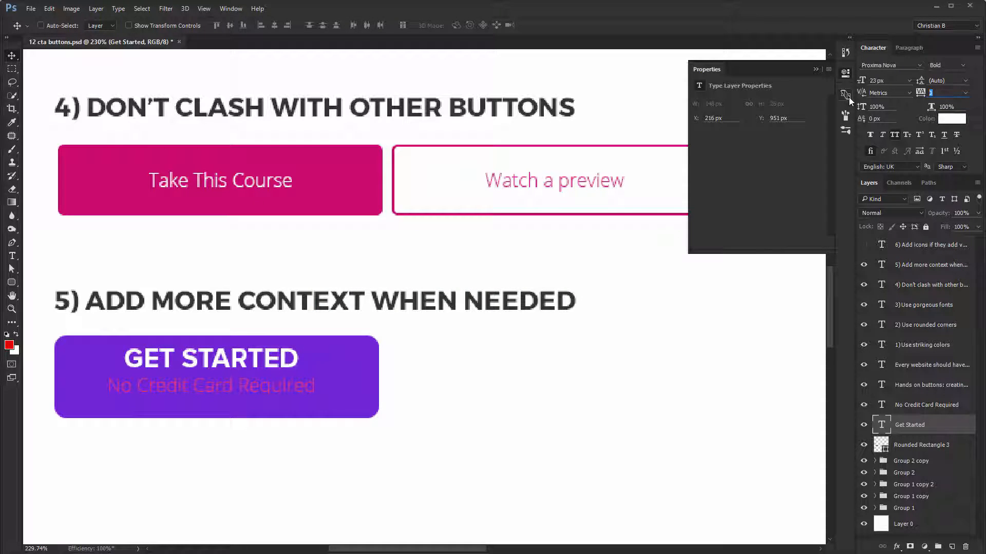
text(10)
key(Return)
- Center the "Get Started" label horizontally on the purple rectangle
ctrl+shift+click(325, 363)
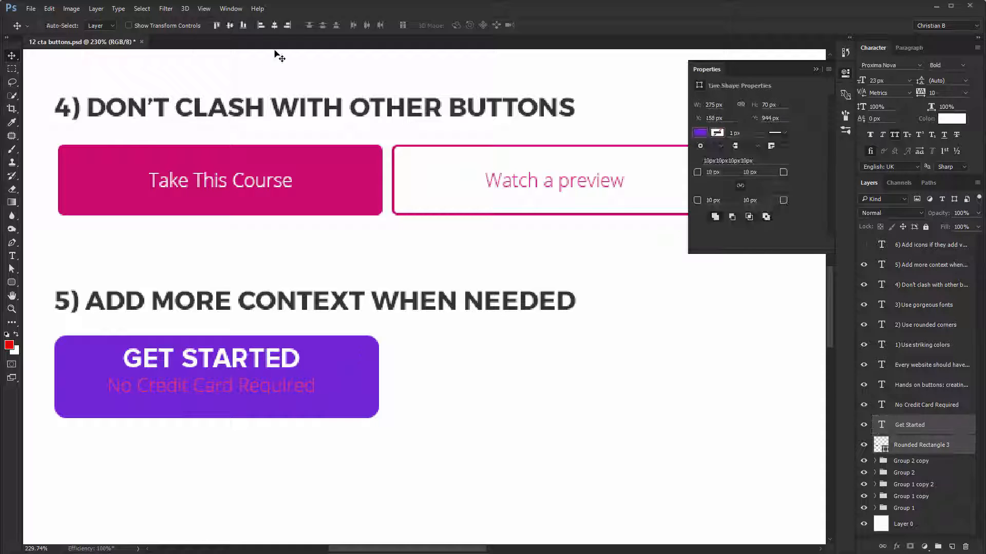
click(274, 26)
ctrl+click(392, 368)
- Set the purple button's "No Credit Card Required" label in Proxima Nova Regular, 14 px
ctrl+click(288, 389)
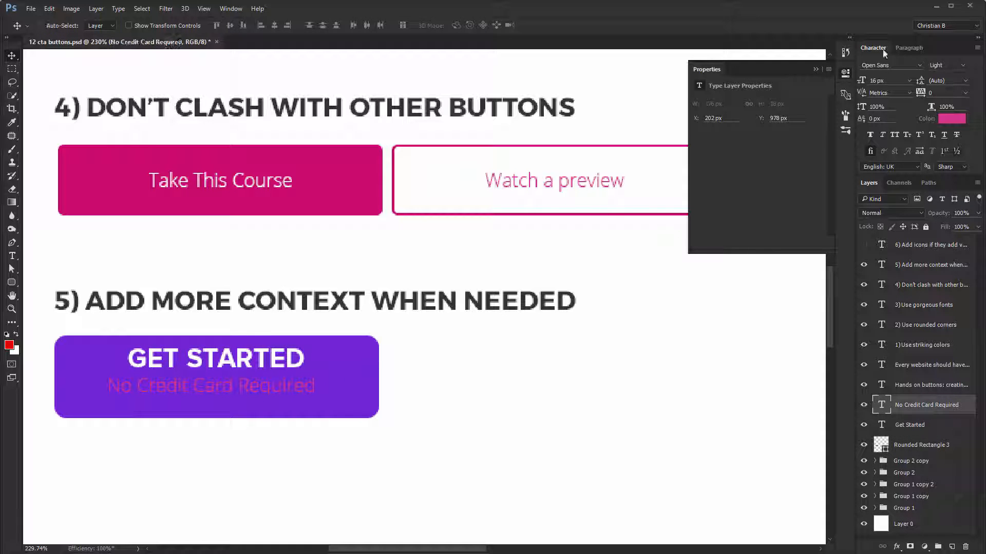
click(888, 65)
text(proxim)
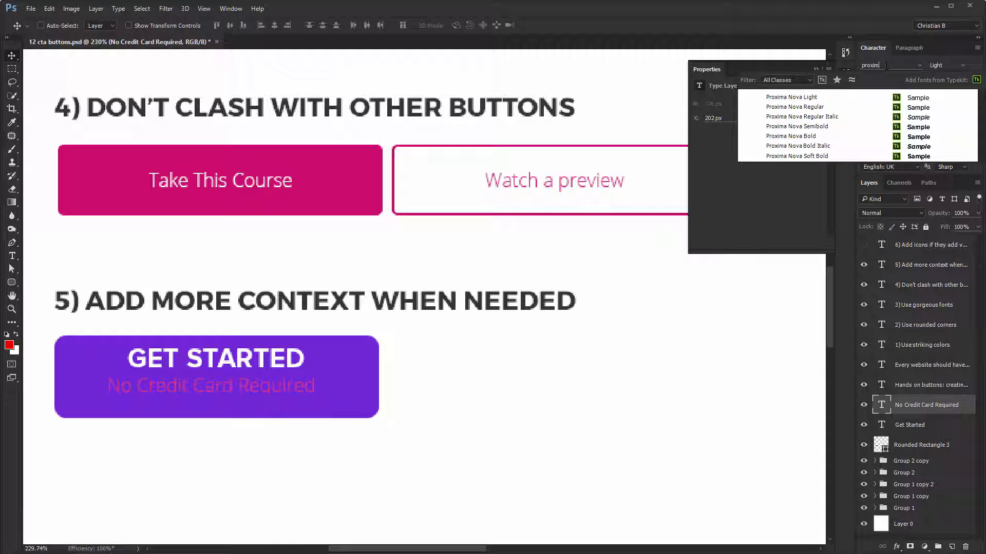
click(816, 108)
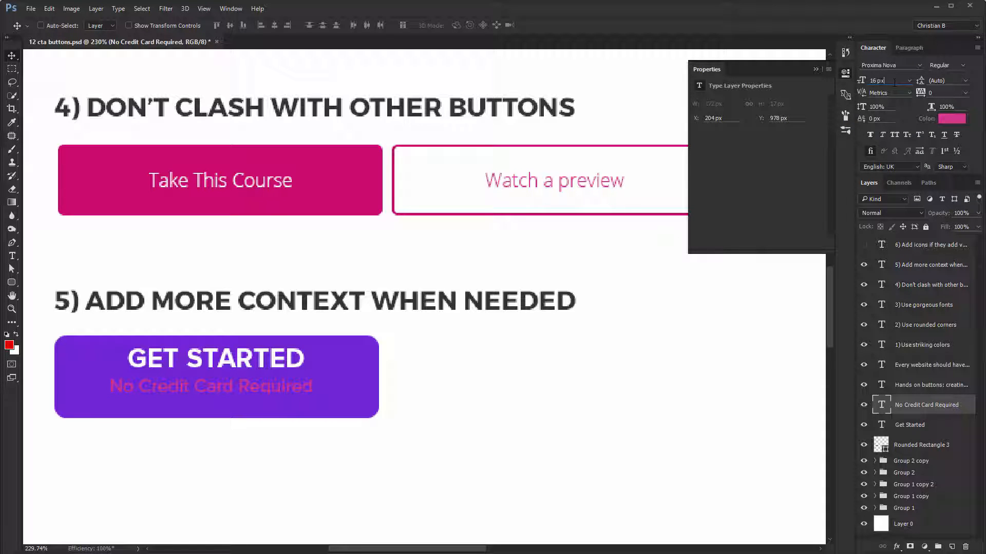
- Color the "No Credit Card Required" label bright yellow and center it horizontally on the purple rectangle
click(945, 117)
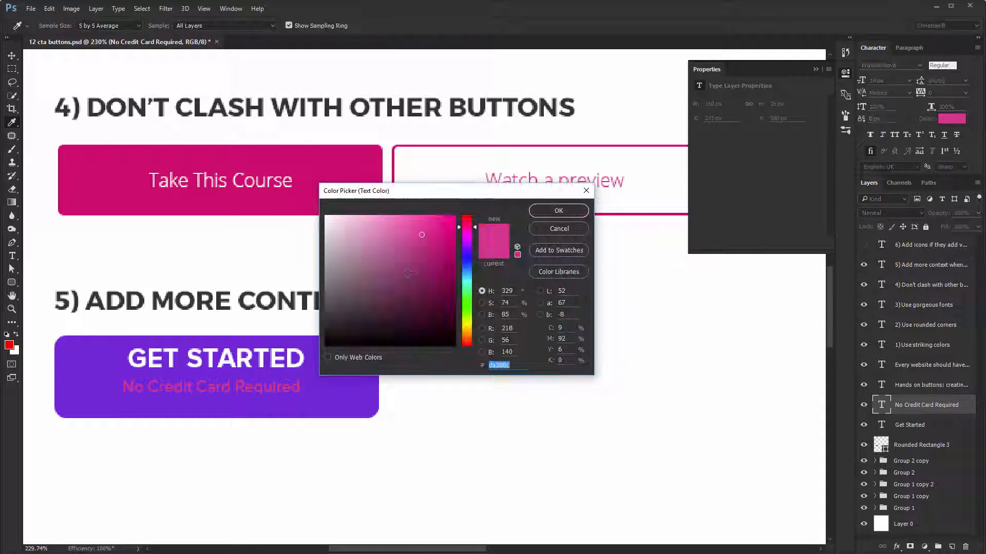
click(468, 325)
click(440, 227)
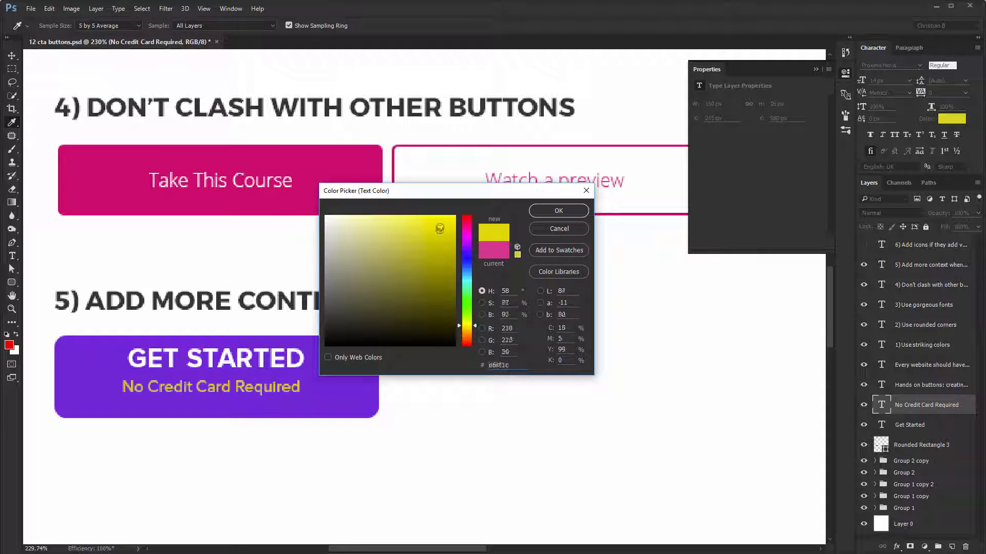
drag(446, 220, 456, 215)
key(Return)
ctrl+shift+click(352, 396)
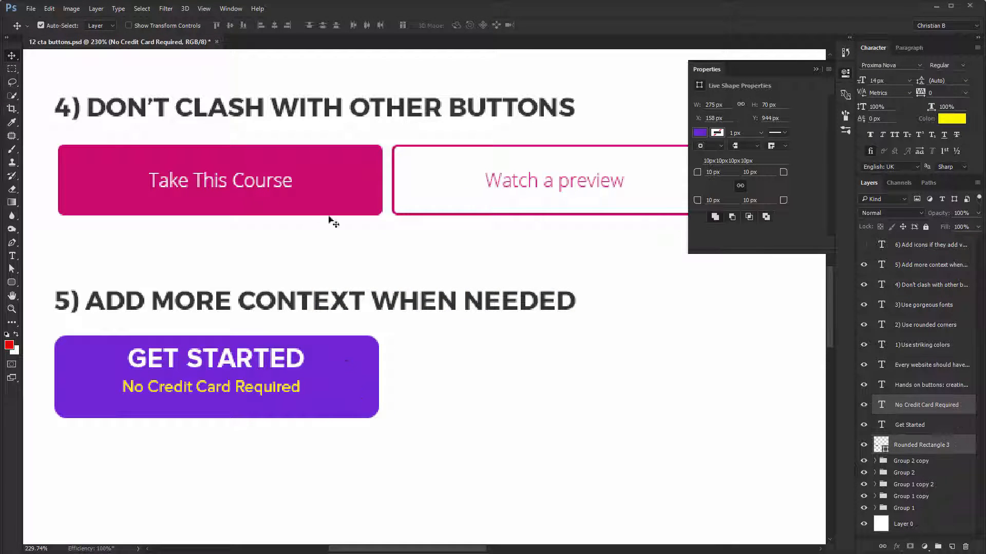
key(ctrl+1)
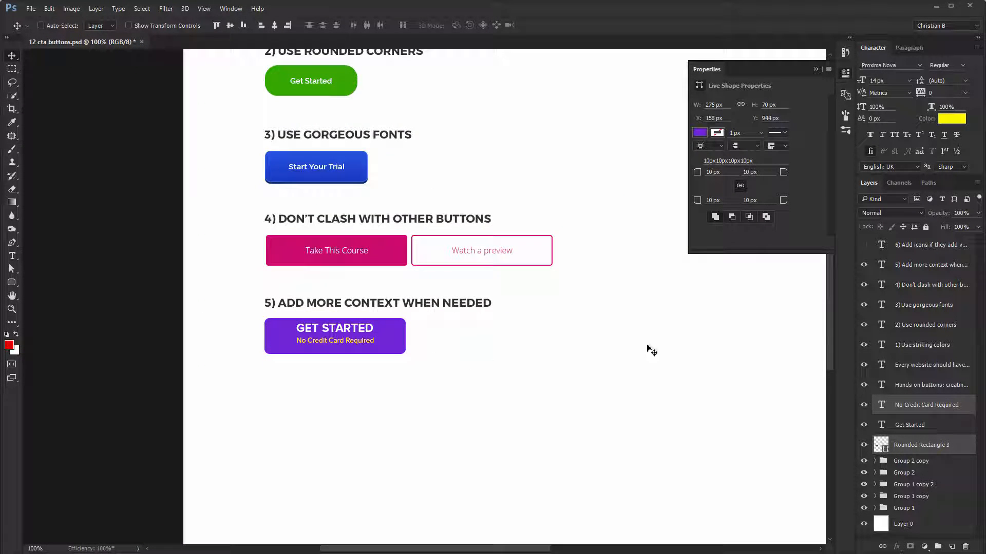
- Change the "No Credit Card Required" label's color to a darker golden yellow, about #edc406
click(942, 409)
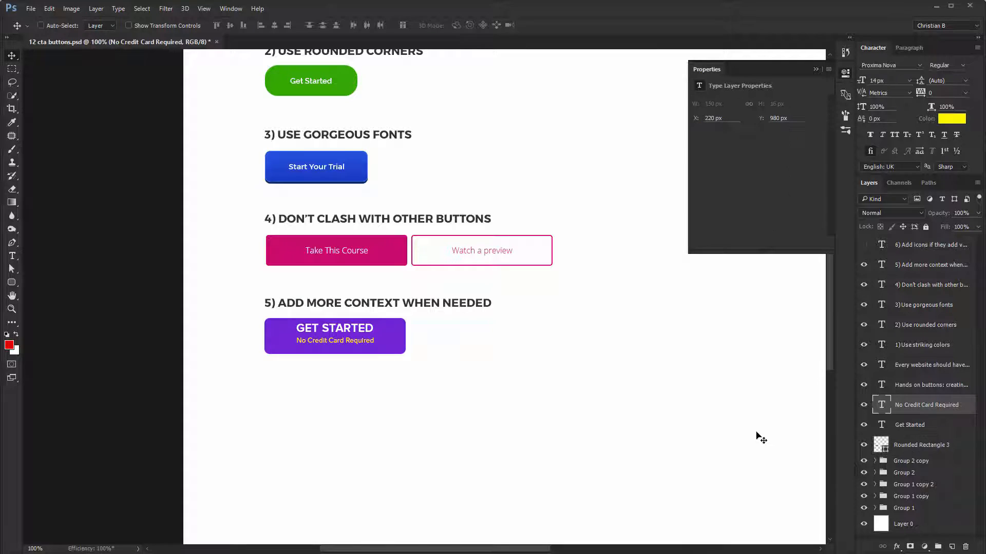
click(952, 119)
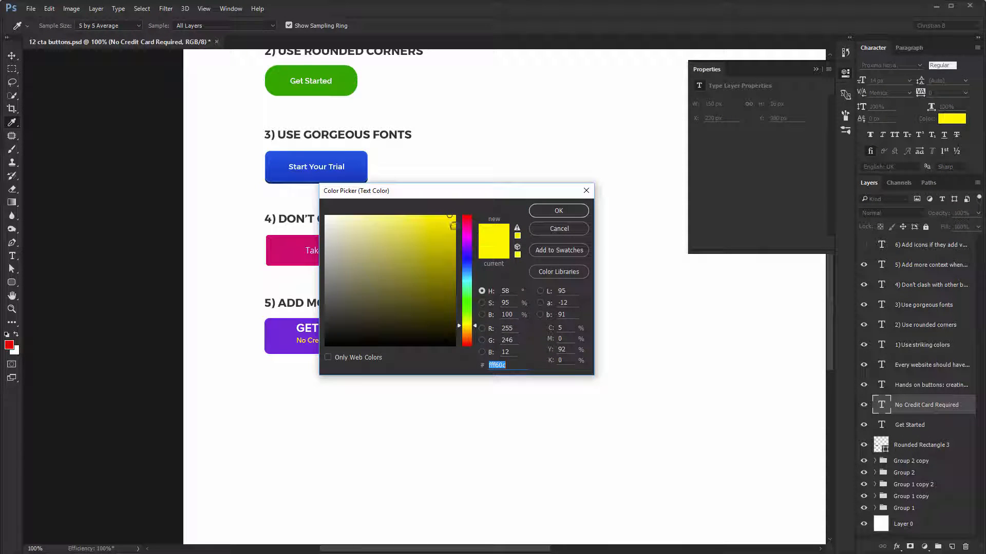
drag(466, 331, 466, 334)
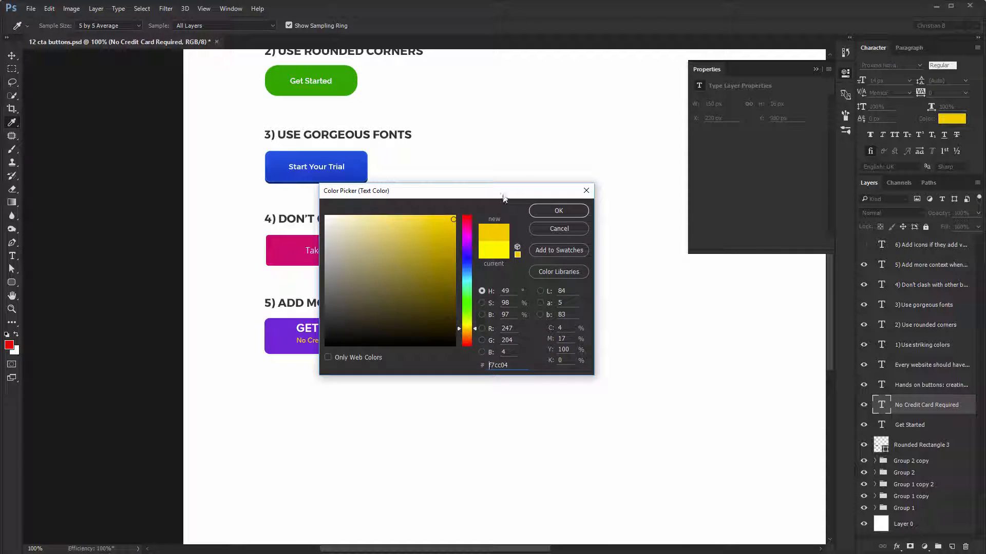
drag(497, 199, 641, 209)
click(596, 236)
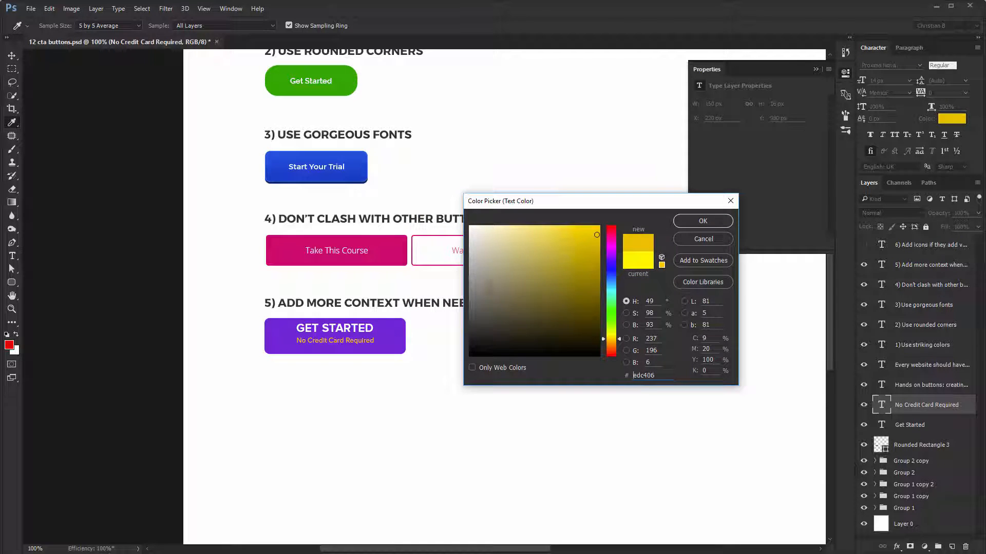
click(702, 221)
- Show the rulers and move the "No Credit Card Required" label up 3 px, closer to "Get Started"
drag(334, 338, 404, 406)
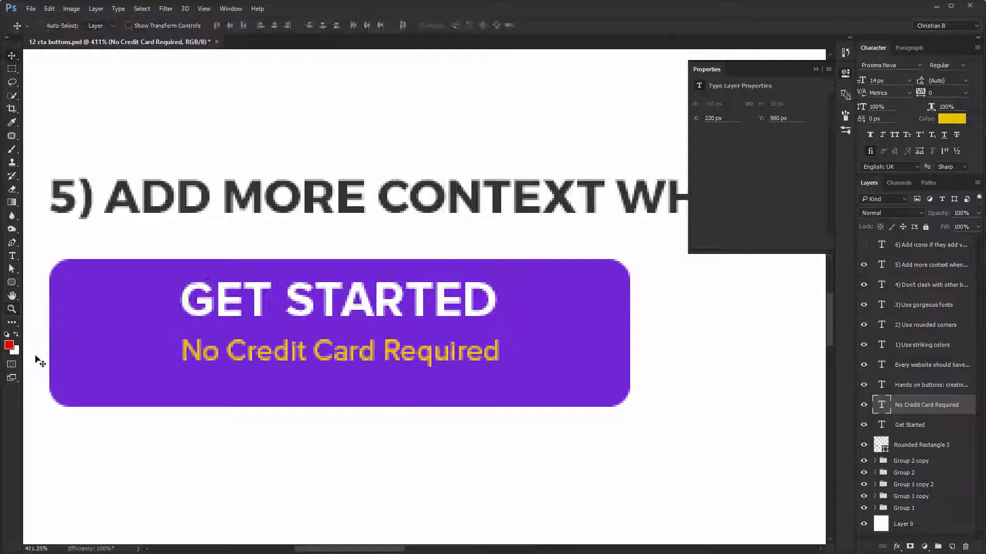
key(ctrl+r)
mouse_move(26, 382)
mouse_down()
mouse_move(192, 380)
mouse_move(208, 364)
mouse_move(514, 377)
mouse_move(504, 390)
mouse_move(26, 389)
mouse_up()
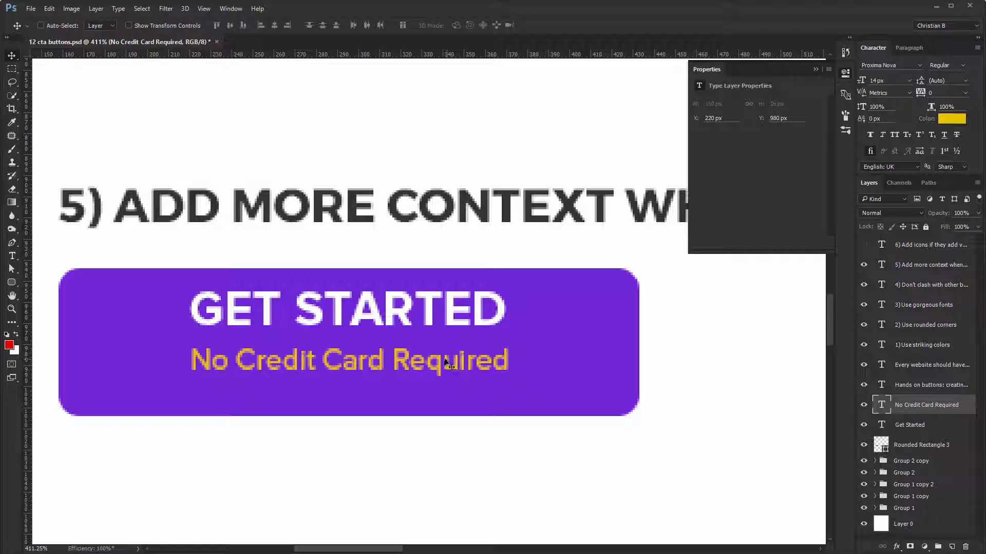
key(Up)
key(Up)
key(Up)
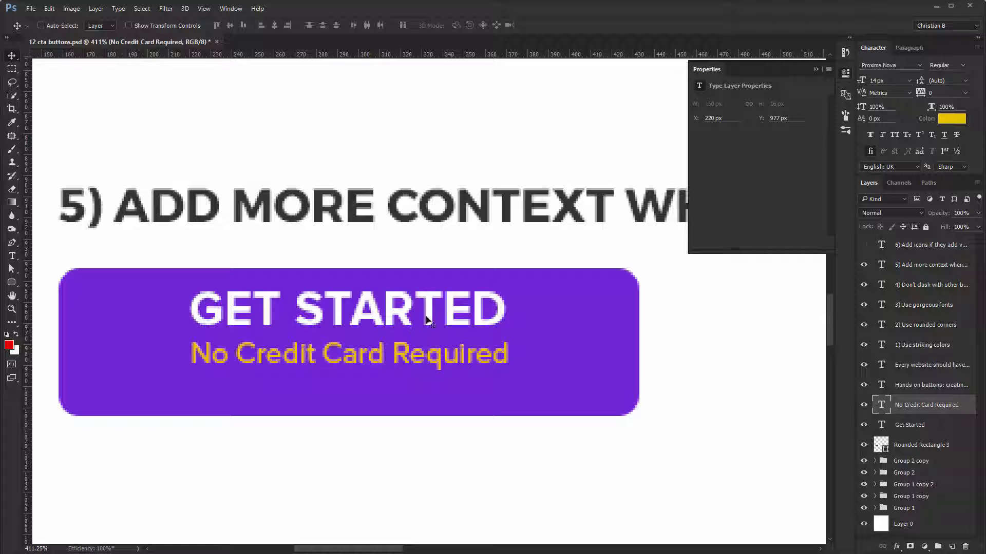
- Rename the purple rectangle's layer to "base" and group the "Get Started" and "No Credit Card Required" labels
ctrl+shift+click(426, 320)
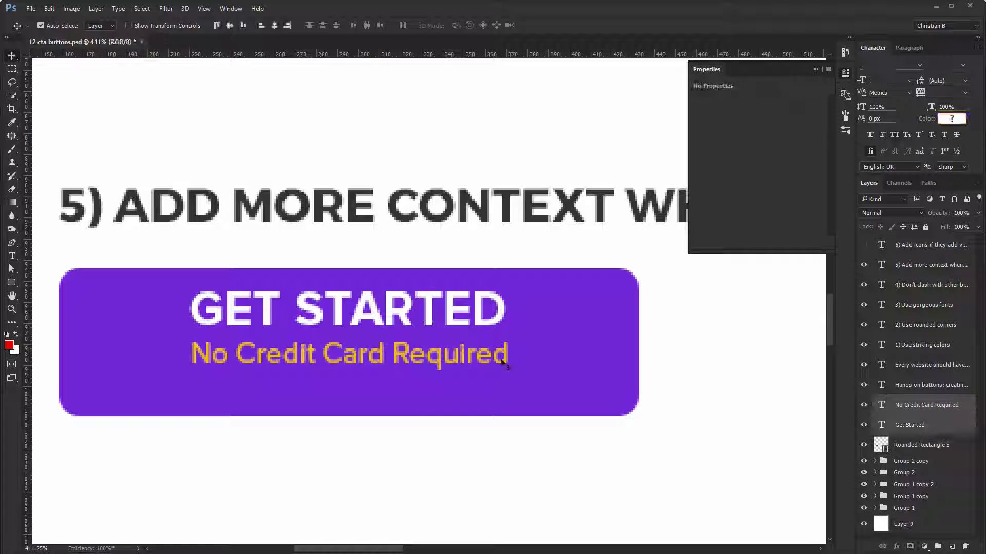
double_click(919, 447)
text(base)
click(907, 427)
shift+click(906, 406)
key(ctrl+g)
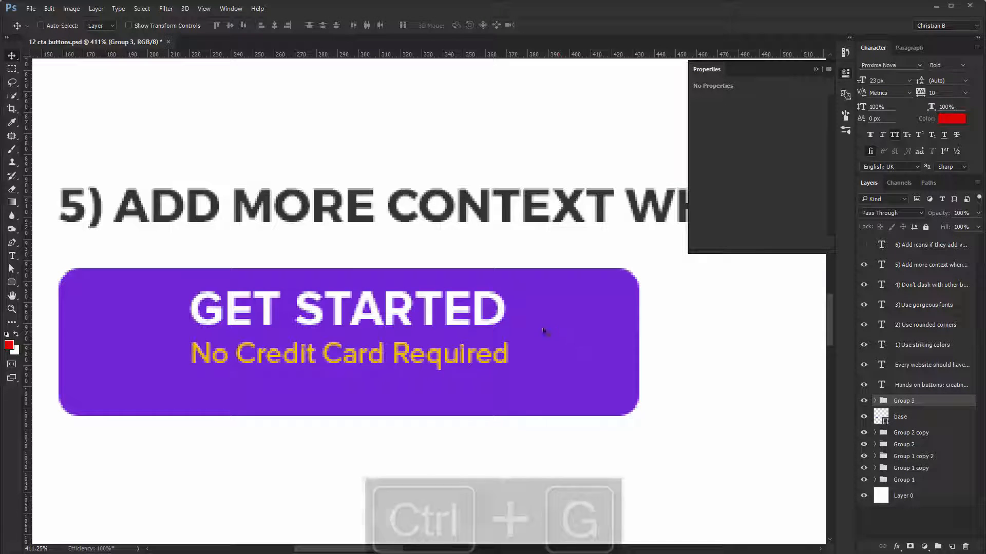
- Center the group of two labels horizontally and vertically on the purple base rectangle
drag(544, 331, 507, 358)
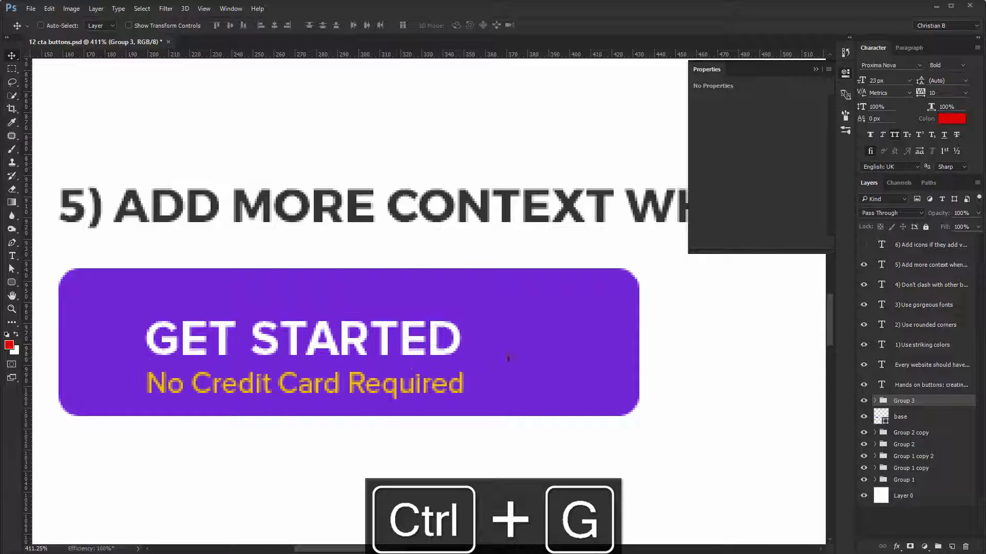
ctrl+click(573, 330)
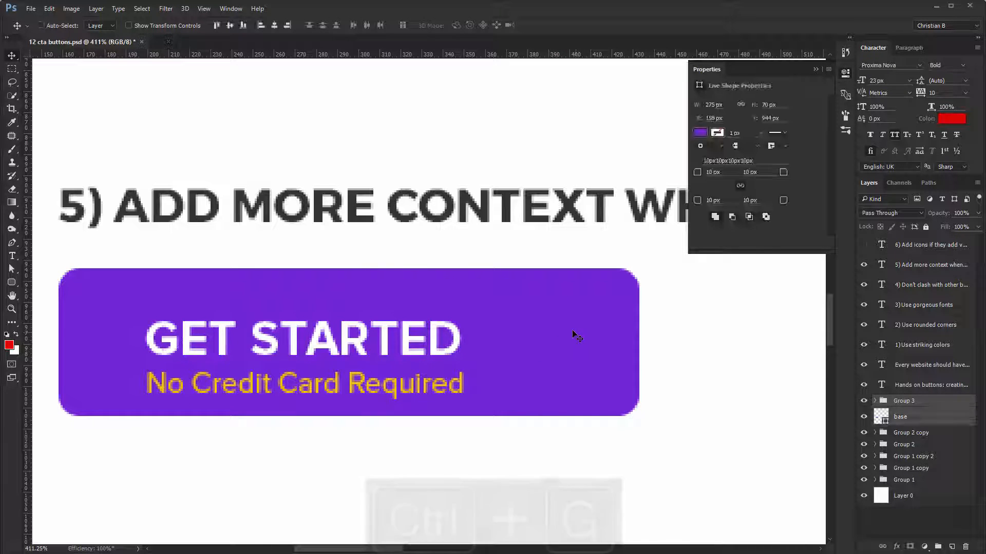
click(274, 26)
click(232, 26)
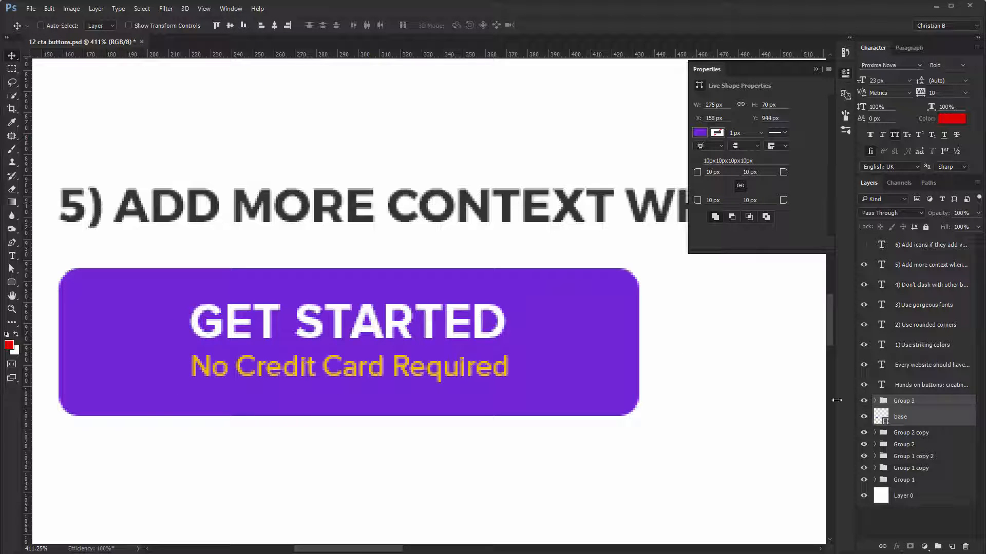
- Ungroup the two labels and group them together with the purple base rectangle
click(923, 406)
right_click(923, 405)
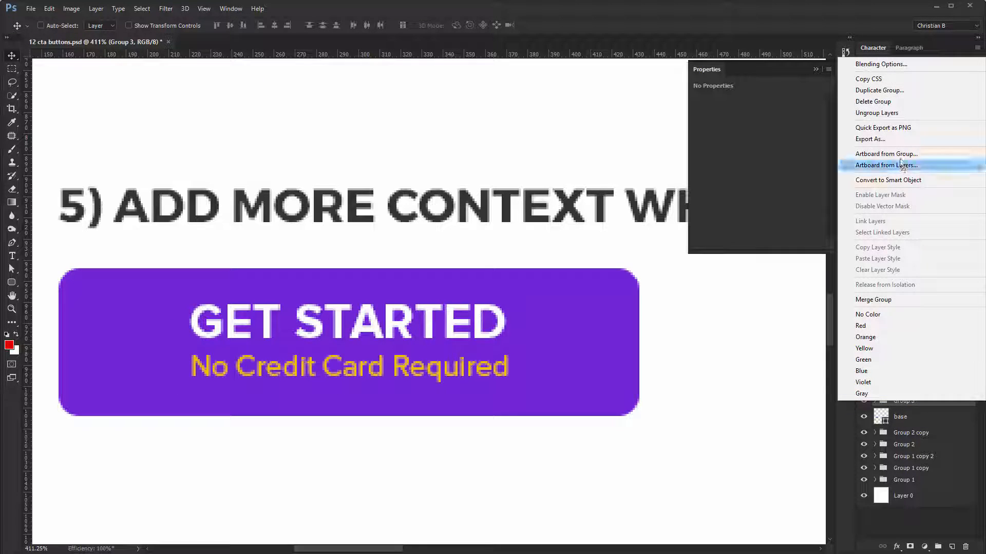
click(893, 113)
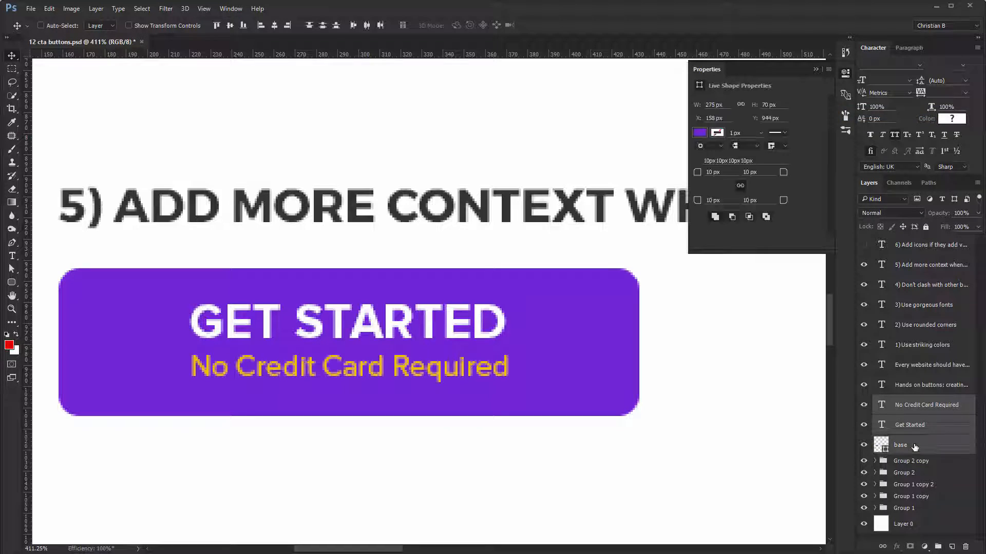
drag(449, 361, 557, 374)
key(ctrl+z)
key(ctrl+g)
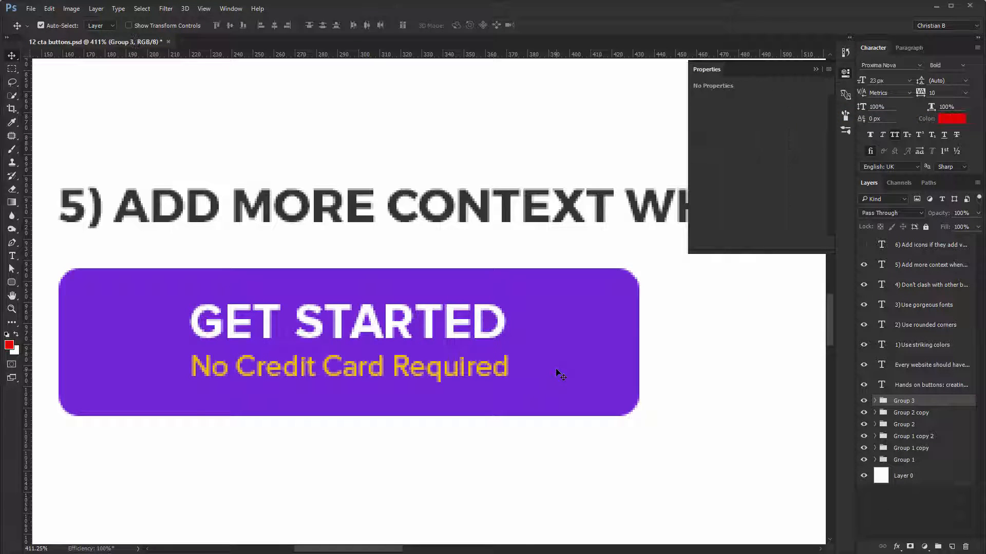
- Change the "No Credit Card Required" label's color to a brighter golden yellow
key(ctrl+1)
drag(458, 315, 197, 362)
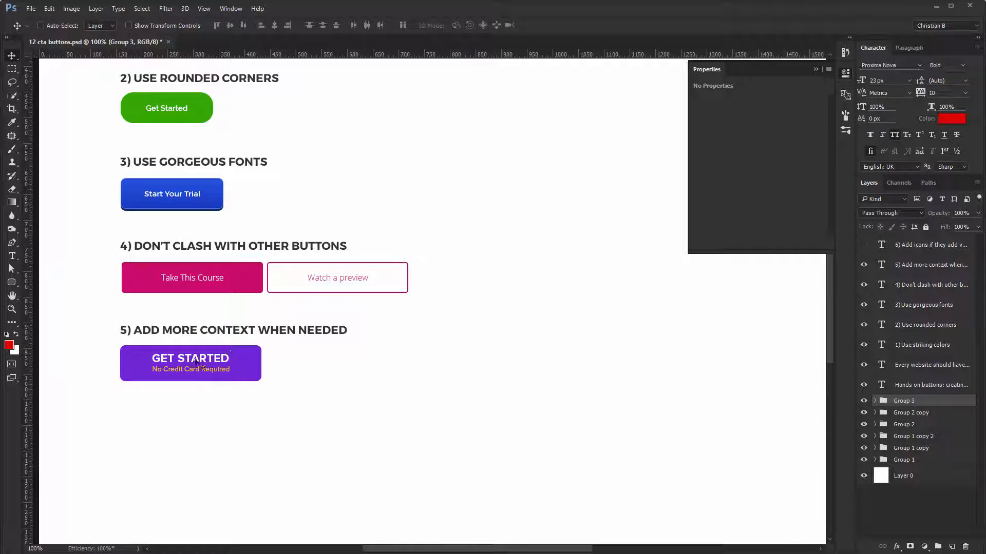
ctrl+click(221, 371)
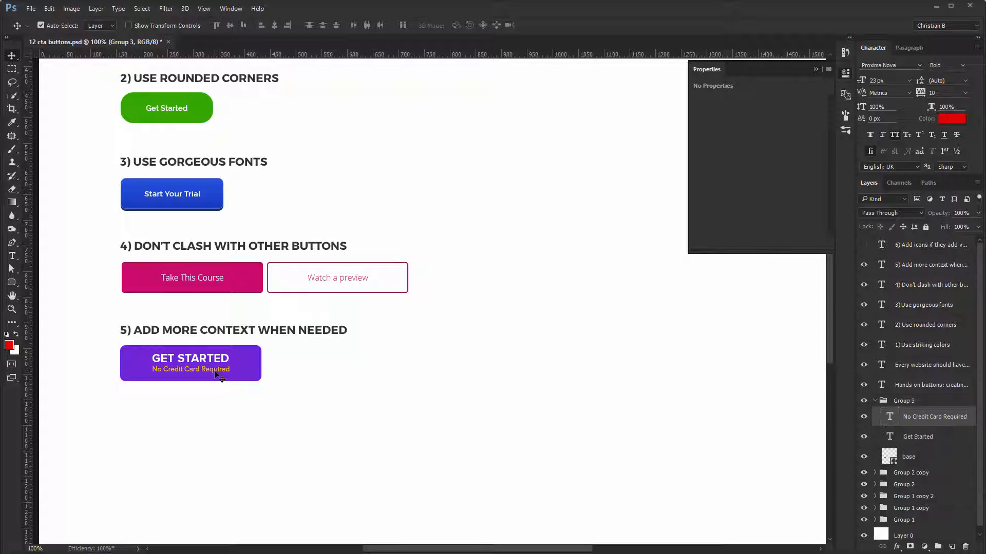
click(953, 119)
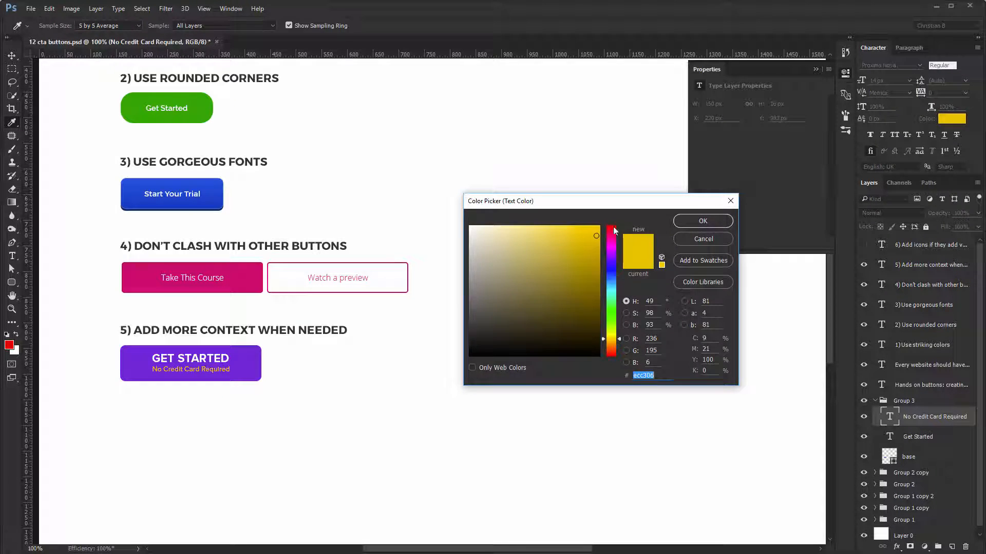
click(703, 220)
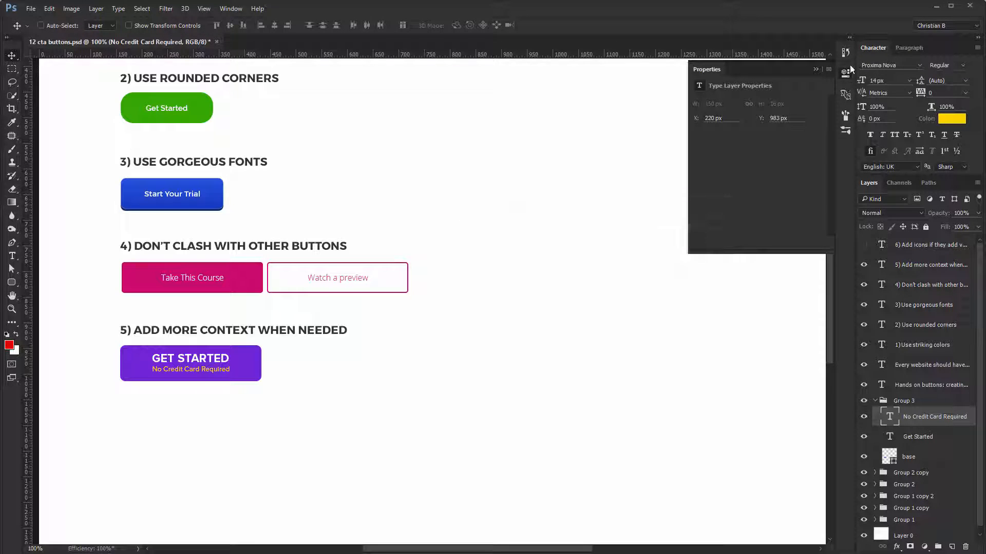
- Tidy the workspace by collapsing the shape properties and the purple button's layer group and hiding the rulers
click(846, 72)
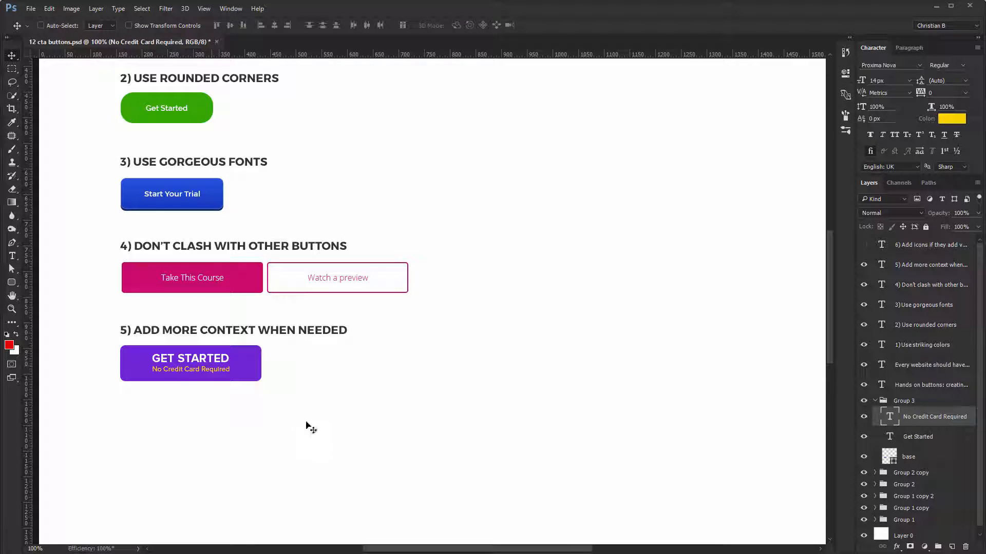
click(875, 402)
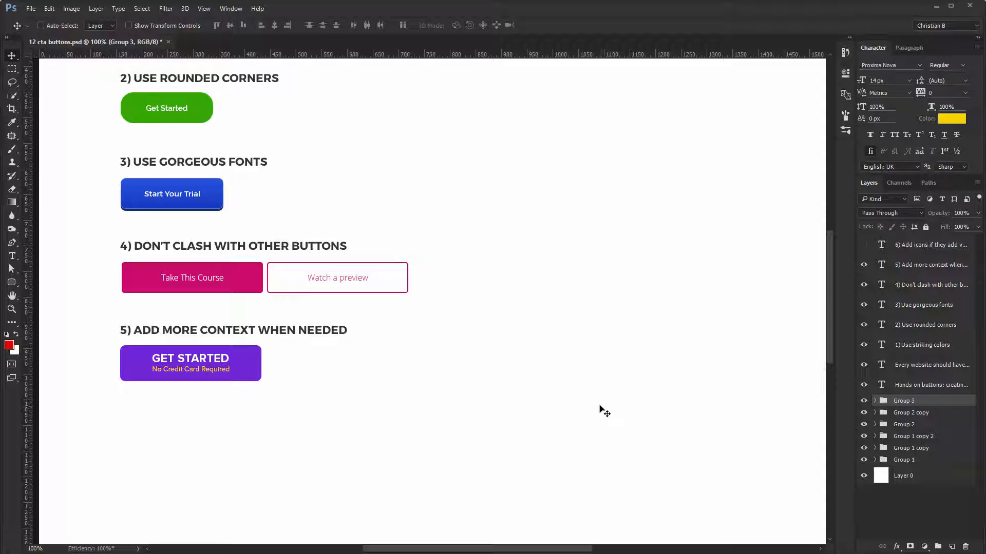
key(ctrl+r)
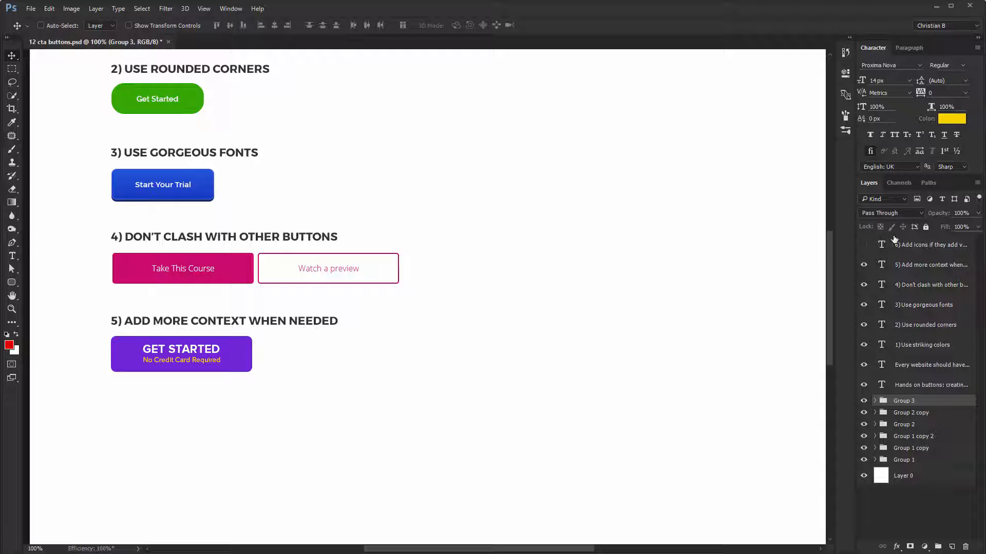
- Show the heading "6) Add icons if they add value" and create a 200 × 60 px rounded rectangle beneath it
click(864, 246)
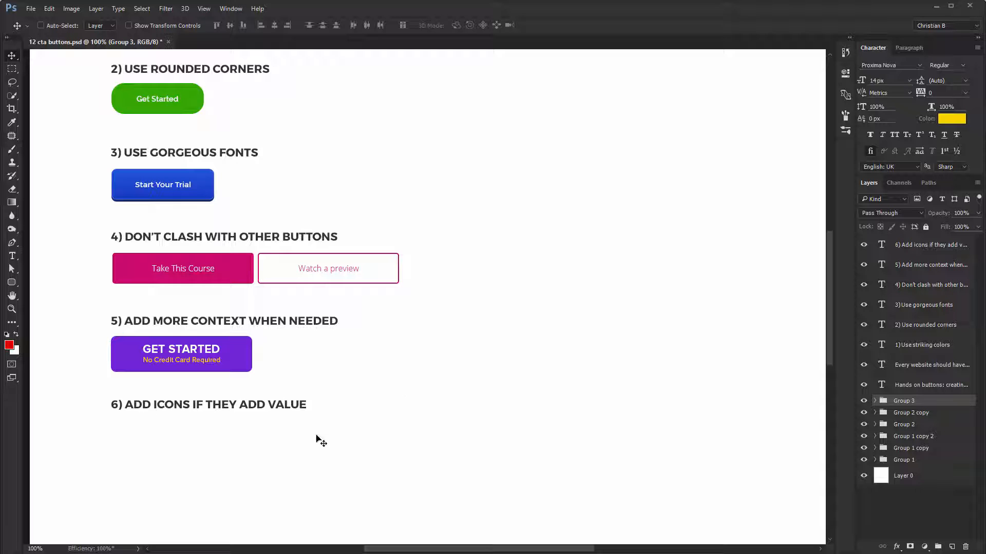
key(u)
click(197, 449)
key(Tab)
text(6)
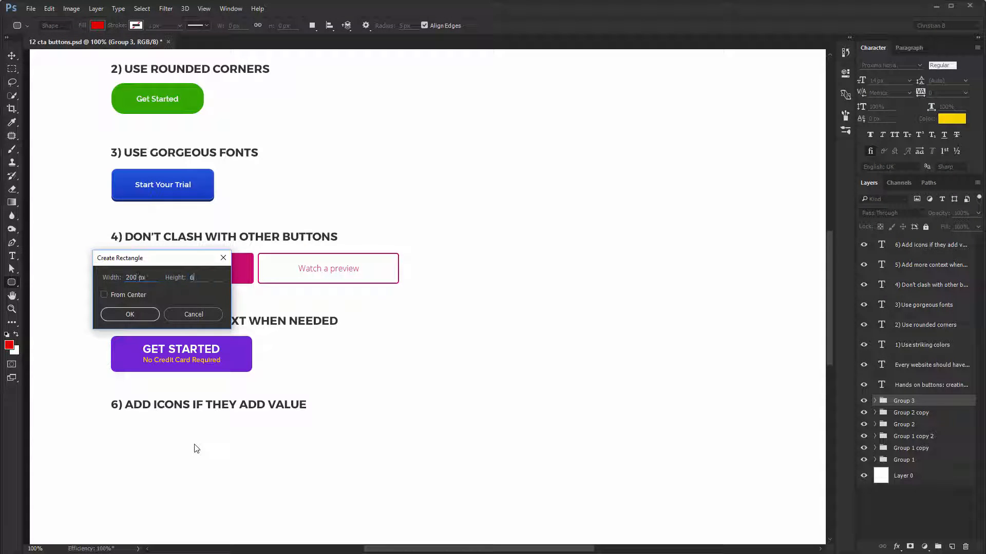
text(0)
key(Return)
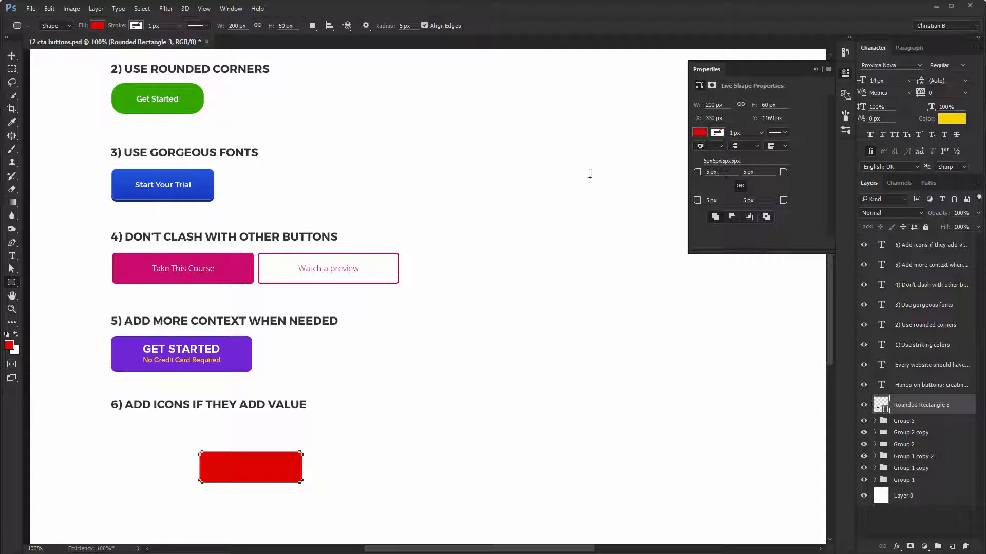
- Set the red rectangle's corner radii to 28 px and move it directly under heading 6, left-aligned with the other buttons
text(28)
key(Return)
key(v)
drag(364, 452, 272, 417)
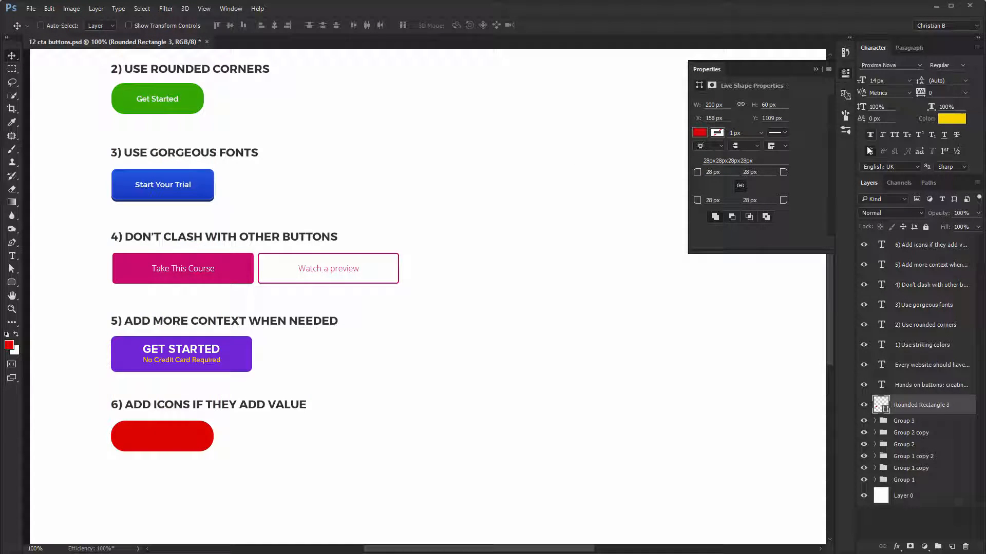
- Fill the new rounded rectangle with the green sampled from the "Get Started" button under heading 2 and nudge it slightly left
double_click(879, 405)
click(193, 97)
key(Return)
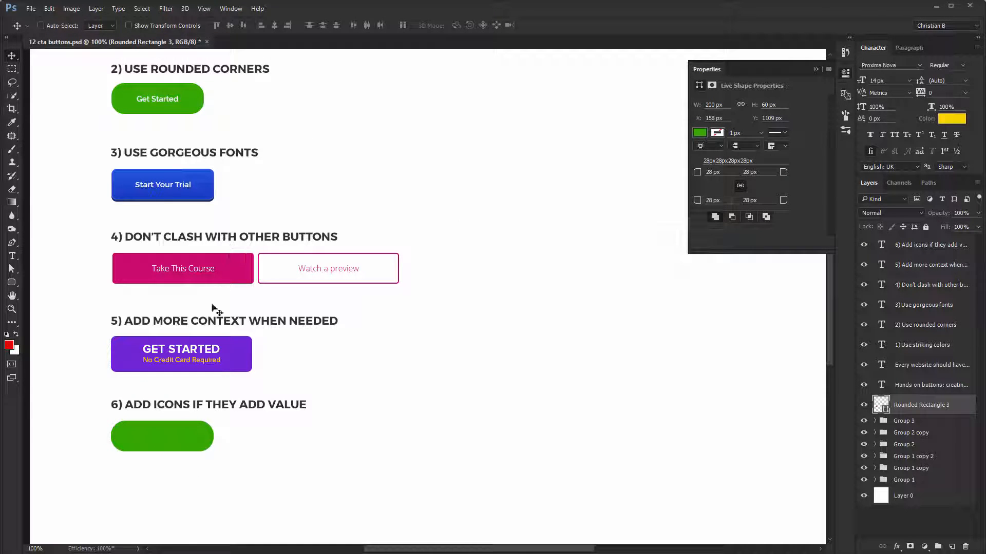
drag(142, 454, 140, 454)
- Add the text label "Download File" on the green rounded button under heading 6
key(t)
click(136, 440)
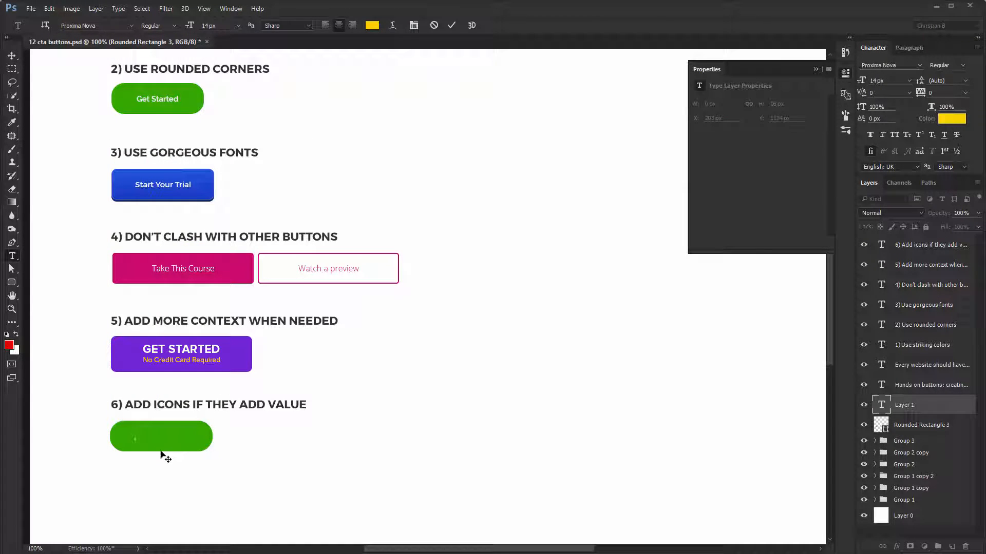
text(Download File)
key(ctrl+Return)
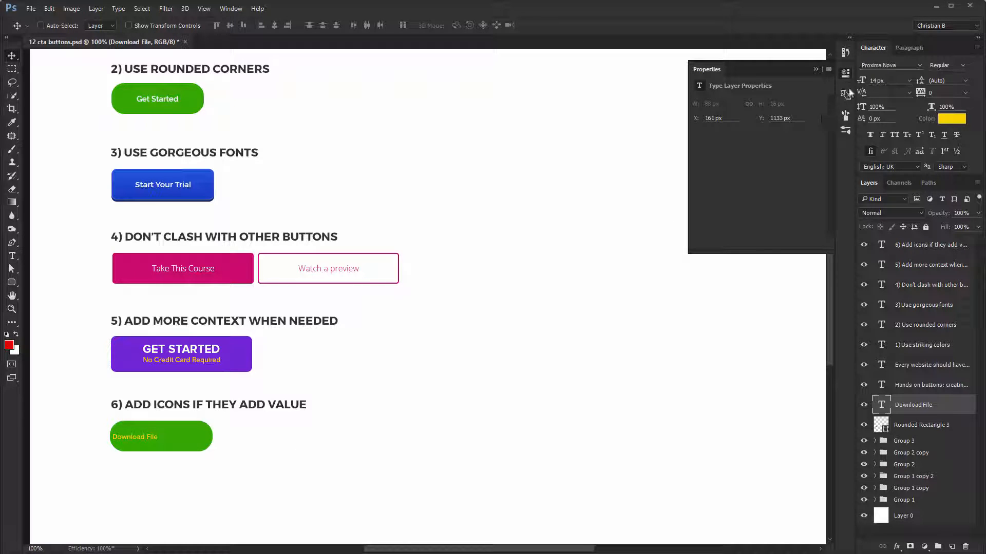
- Set the "Download File" label's font to Oswald Bold
click(901, 65)
text(osw)
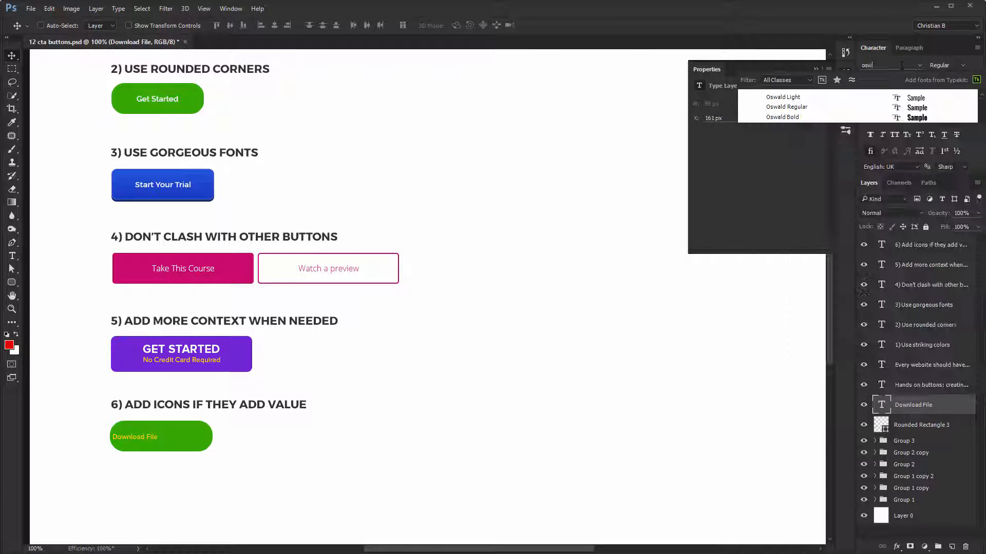
key(Down)
key(Down)
key(Down)
key(Return)
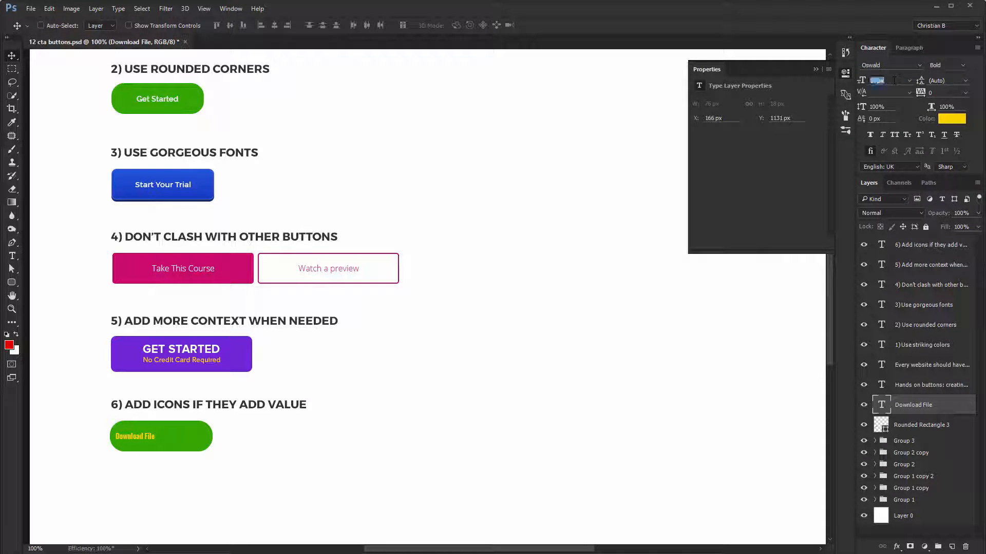
- Format the "Download File" label at 16 px in white with all caps
key(Up)
key(Up)
click(947, 119)
click(352, 165)
key(Return)
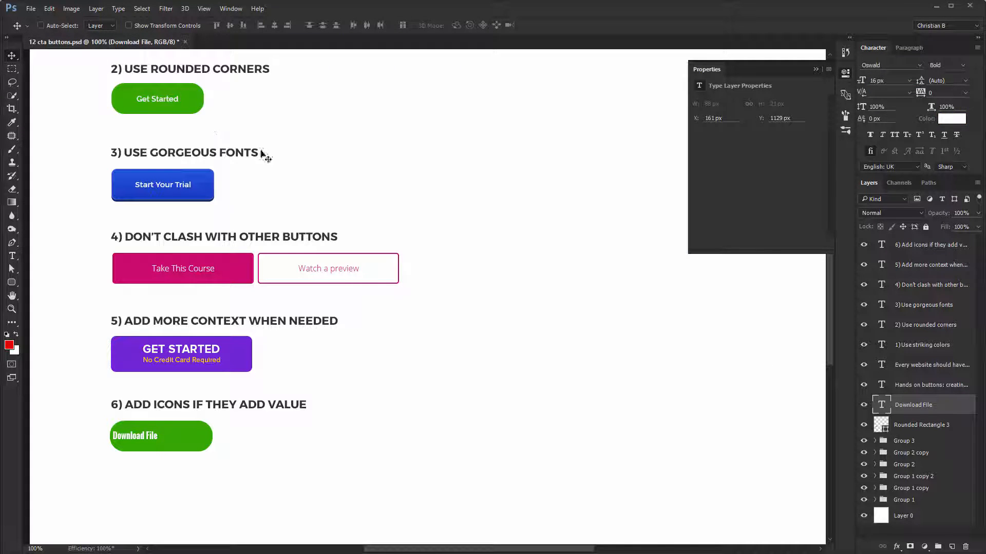
click(895, 135)
- Center the label horizontally and vertically on the green button and hide the shape properties
drag(141, 432, 164, 429)
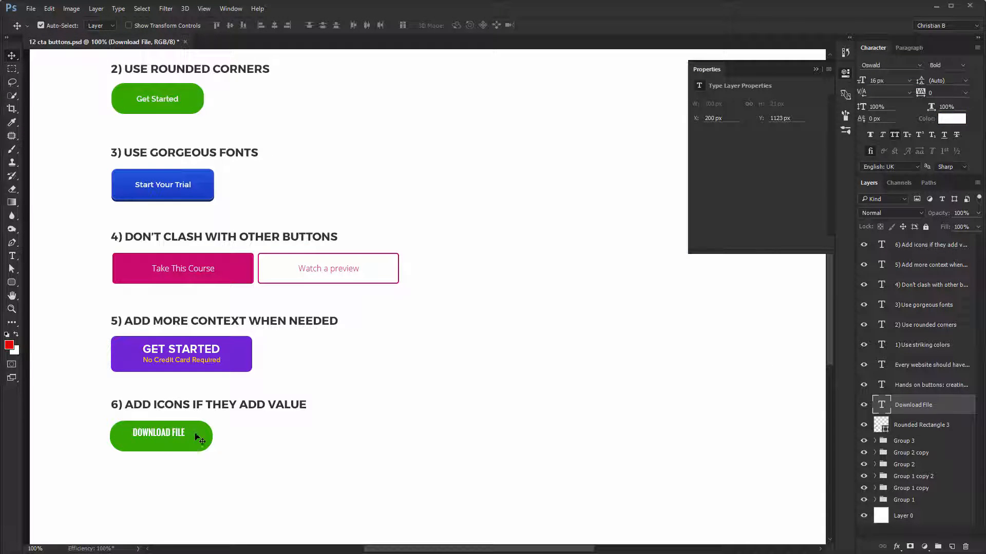
ctrl+shift+click(196, 436)
click(273, 24)
click(229, 24)
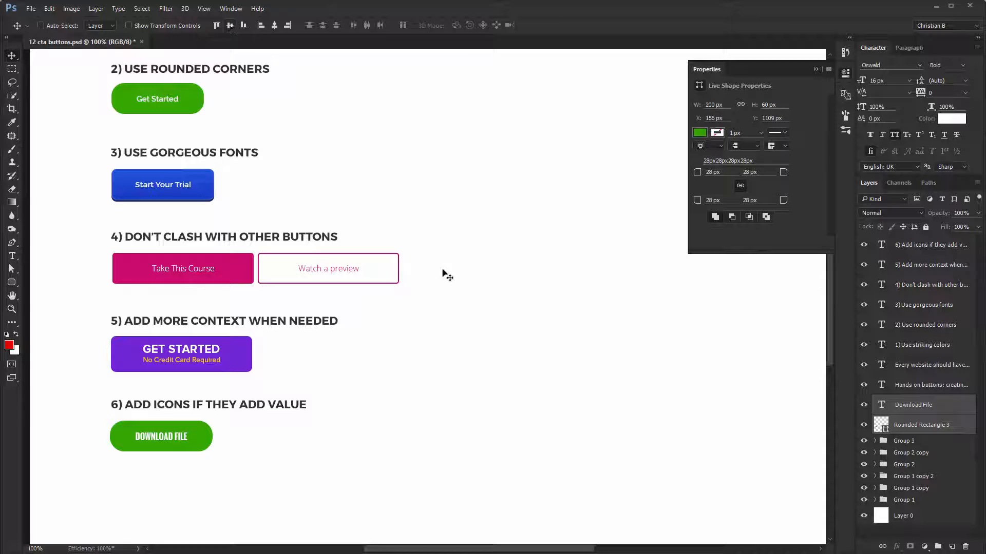
click(846, 74)
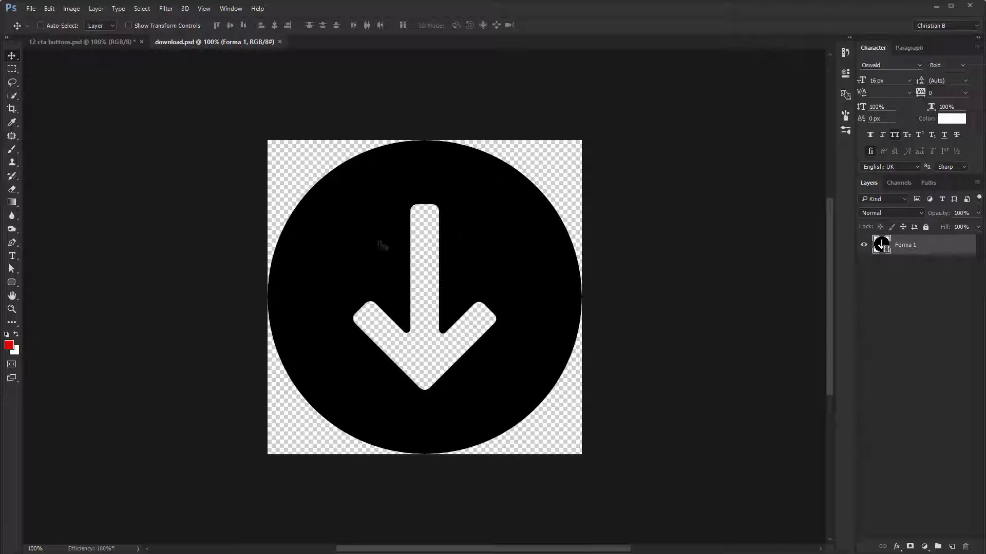
- Bring the circular arrow icon from download.psd into the buttons document and scale it down to about 32 px over the green button
drag(383, 245, 151, 354)
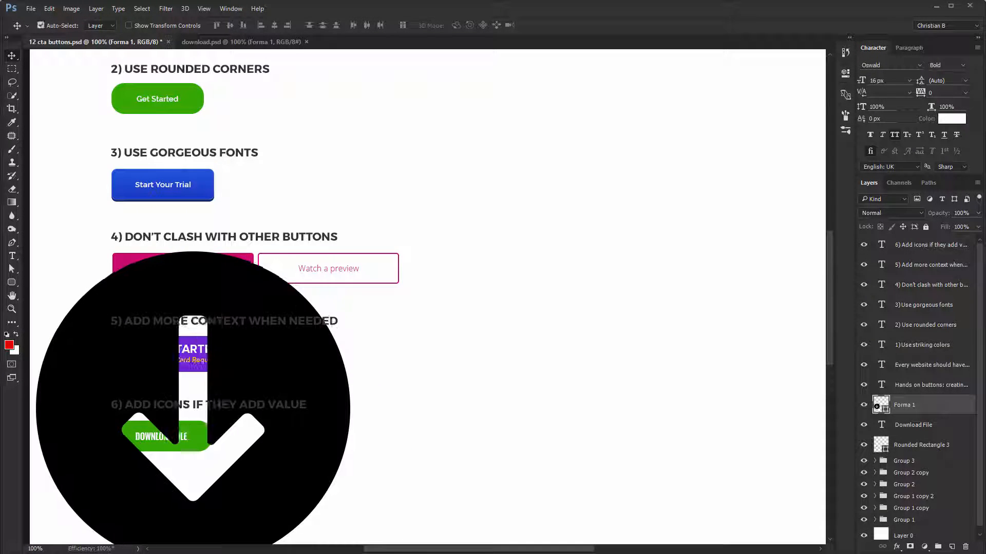
key(ctrl+t)
drag(349, 252, 134, 434)
key(Return)
scroll(134, 434, up, 10)
key(ctrl+t)
drag(302, 499, 243, 442)
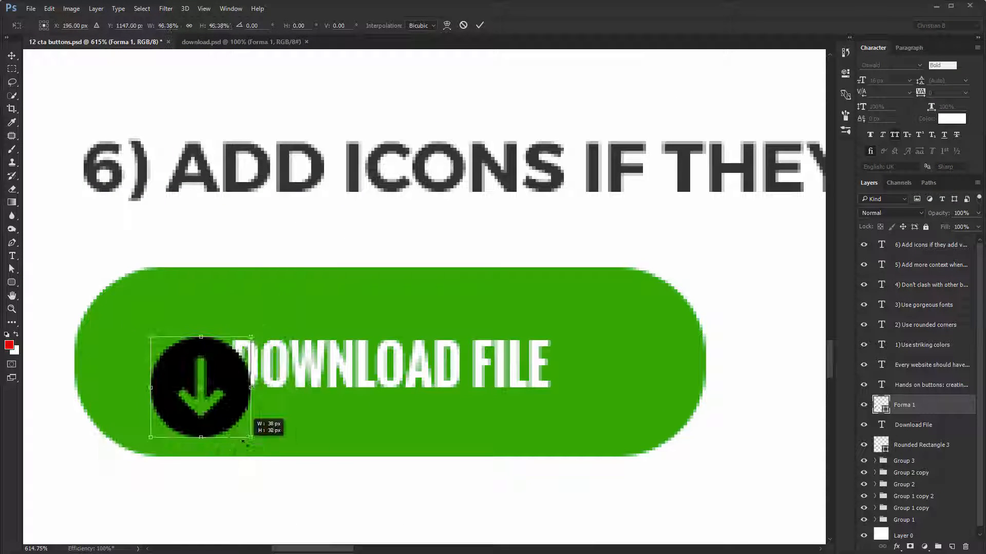
key(Return)
- Place the download icon left of the label with a small gap and center it vertically on the green button
drag(230, 395, 210, 377)
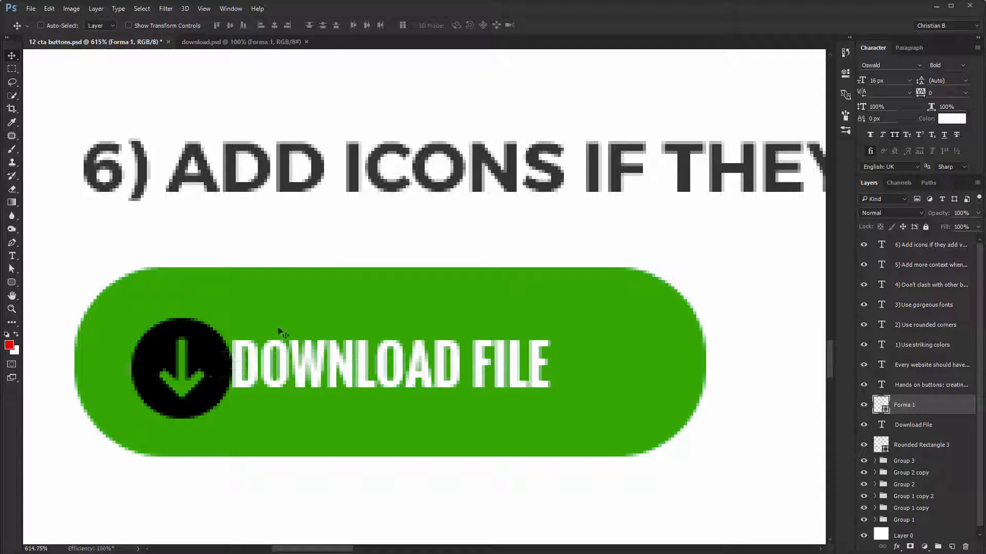
ctrl+shift+click(277, 304)
click(230, 25)
ctrl+click(246, 246)
ctrl+click(205, 352)
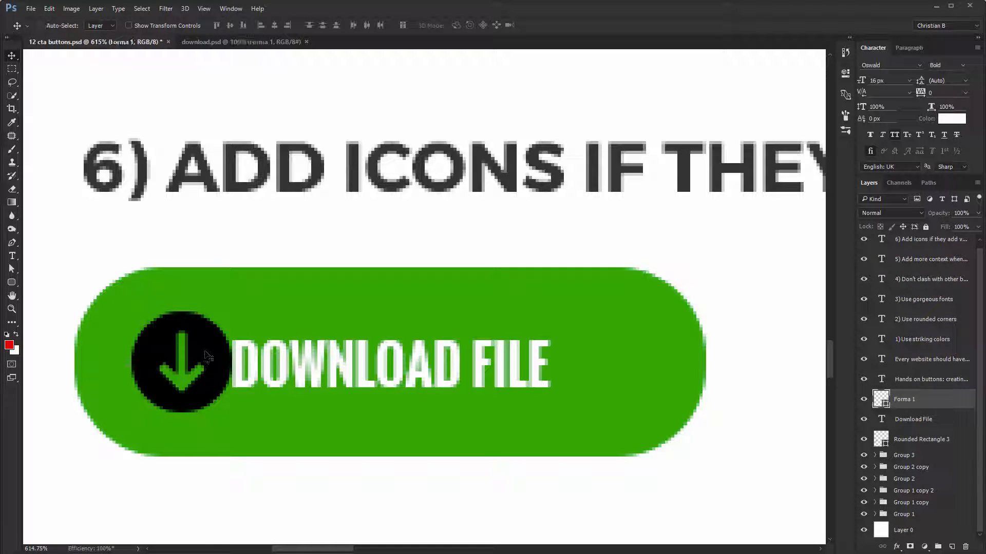
key(shift+Left)
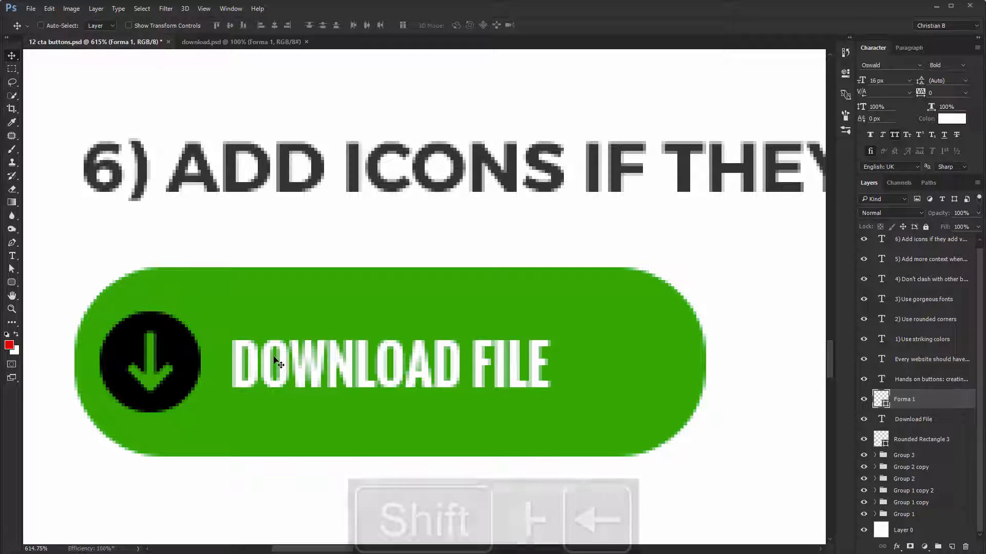
- Recolor the download icon white
double_click(881, 399)
drag(534, 262, 73, 4)
key(Return)
- Group the download icon with its label and center the pair horizontally on the green button
ctrl+shift+click(312, 383)
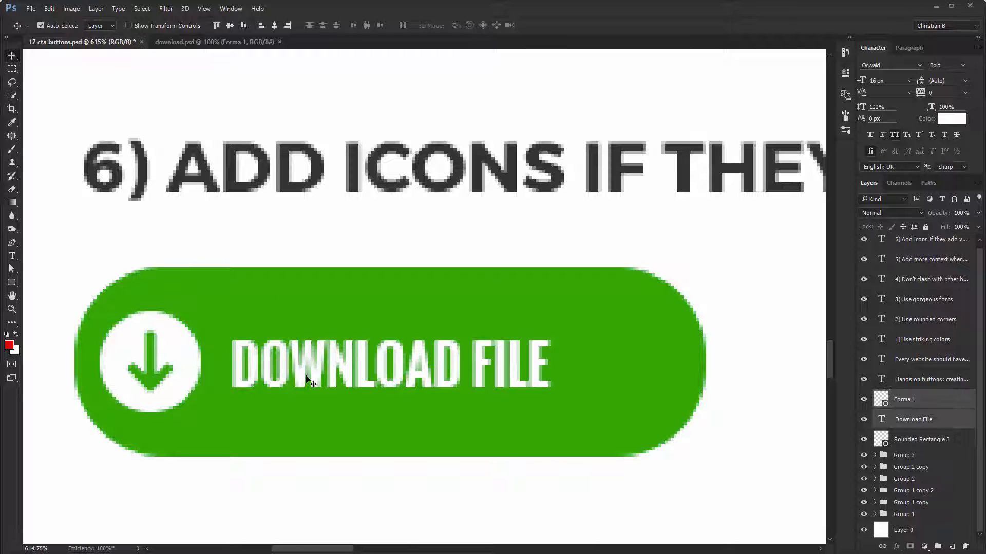
key(ctrl+g)
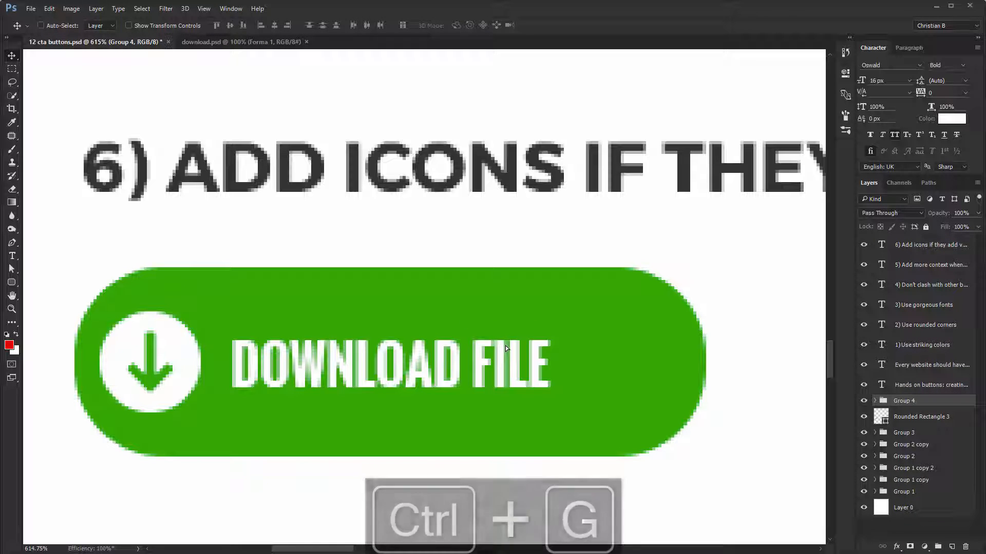
drag(505, 346, 530, 346)
ctrl+shift+click(628, 344)
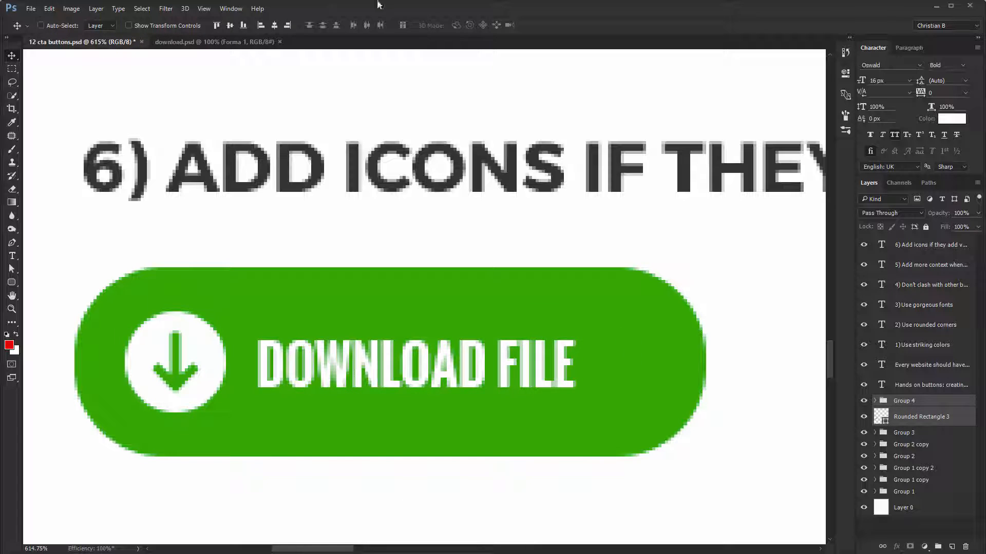
click(276, 26)
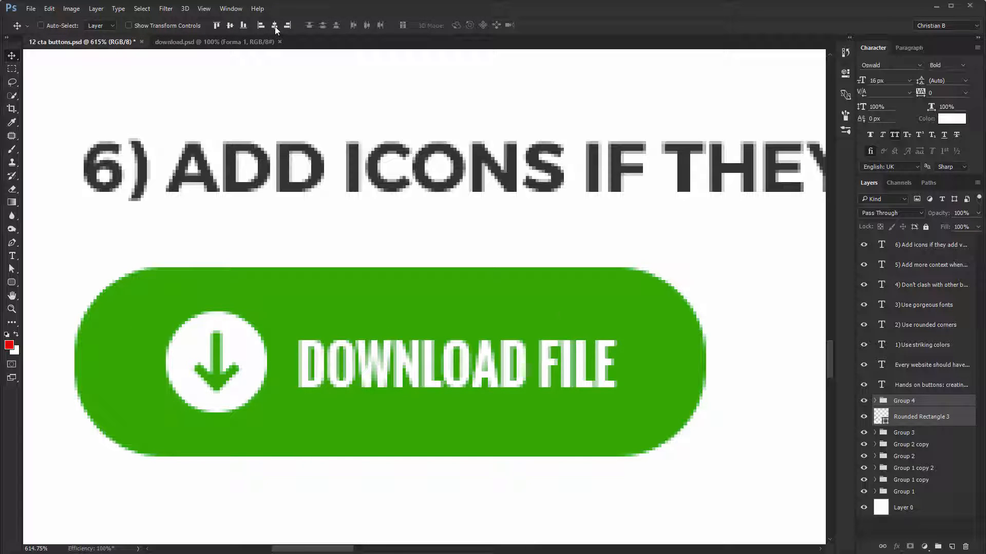
- Ungroup the icon and label, then group them together with the green rounded rectangle and return to 100% zoom
right_click(924, 405)
click(883, 126)
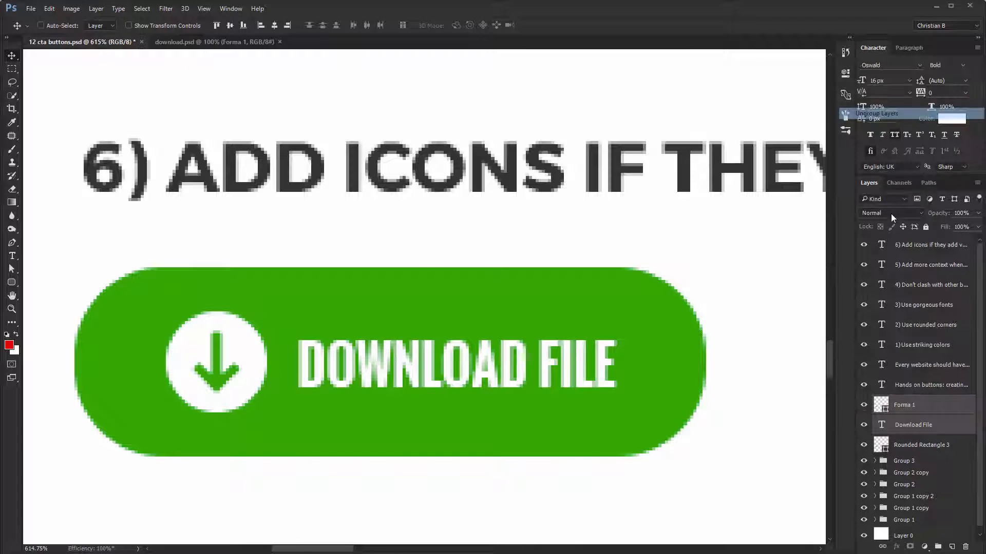
shift+click(909, 445)
key(ctrl+g)
key(ctrl+1)
drag(638, 249, 484, 357)
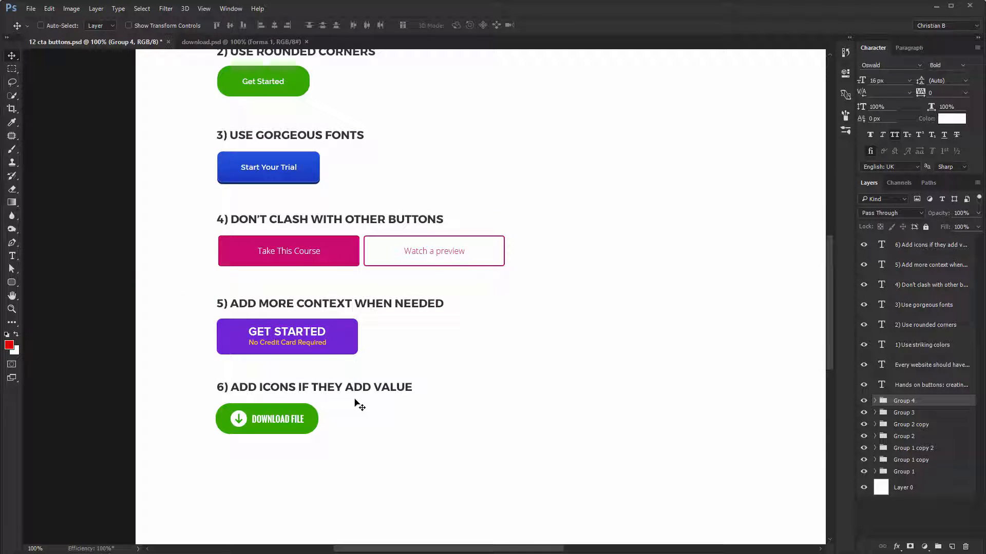
- Preview the button designs in full-screen mode and return to the standard workspace
drag(322, 305, 198, 374)
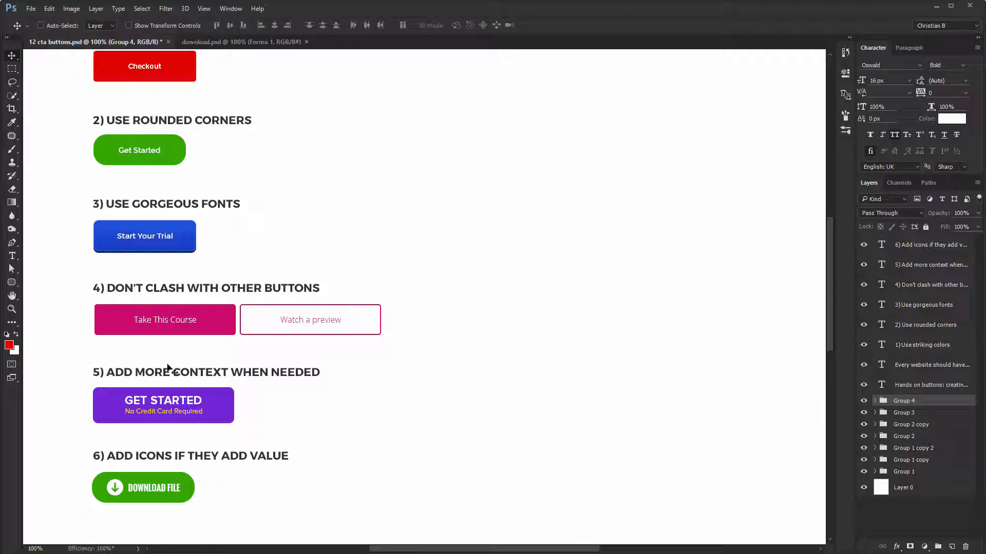
key(f)
key(f)
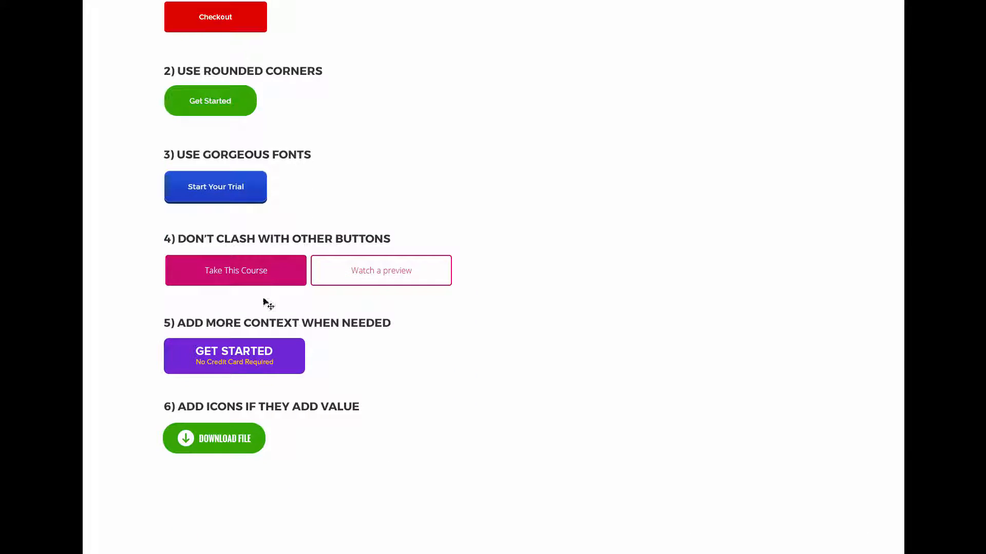
drag(310, 276, 262, 279)
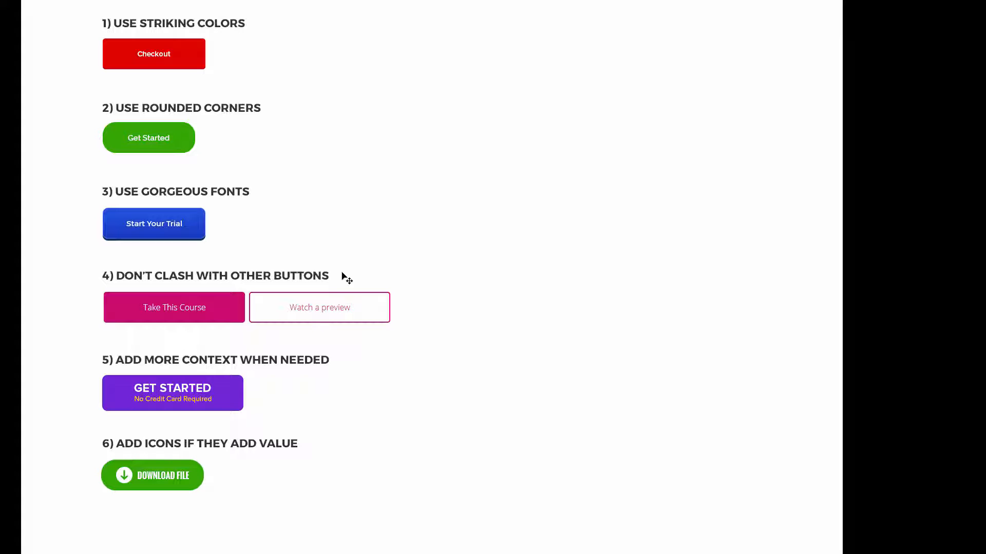
key(f)
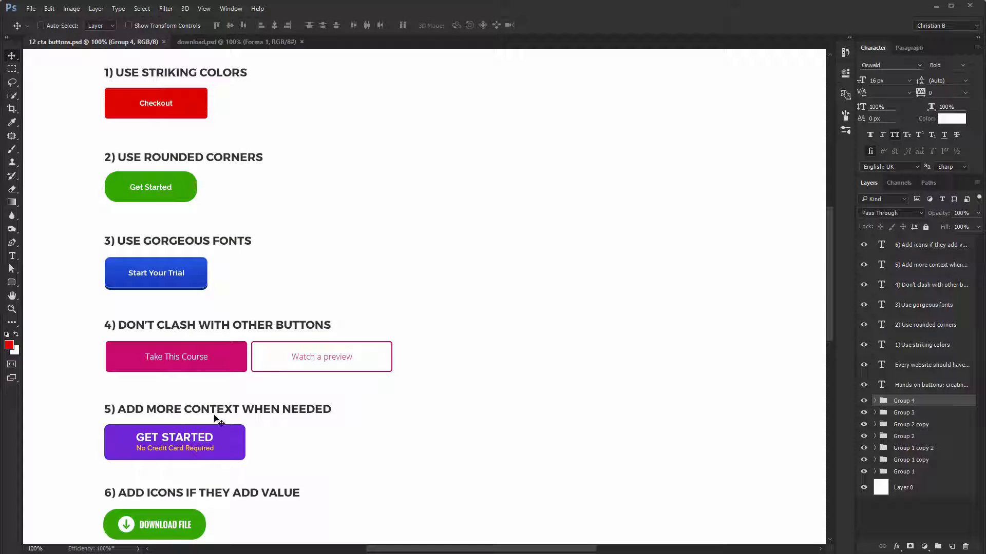
- Enlarge the "Checkout" label to 23 px and center it horizontally and vertically on the red button
ctrl+click(166, 105)
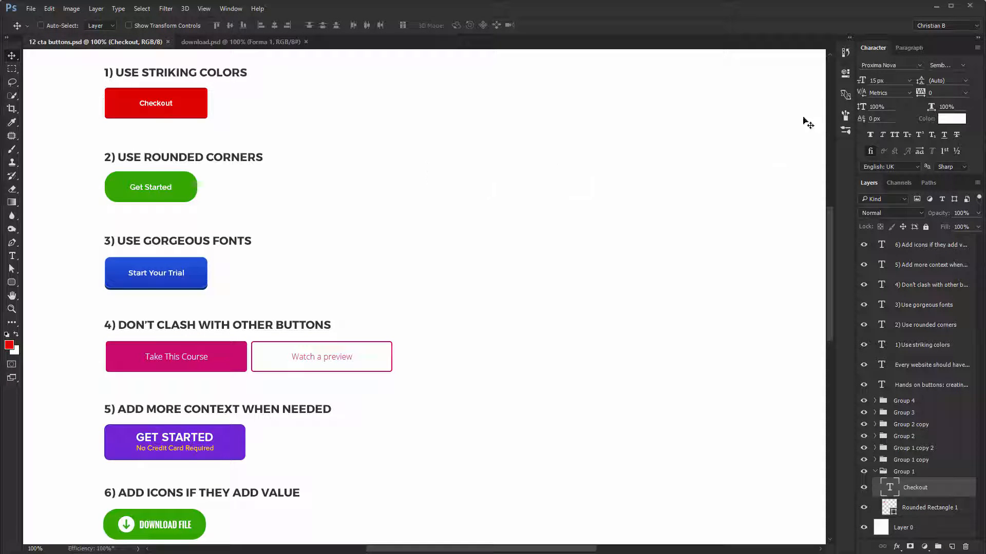
text(23)
key(Return)
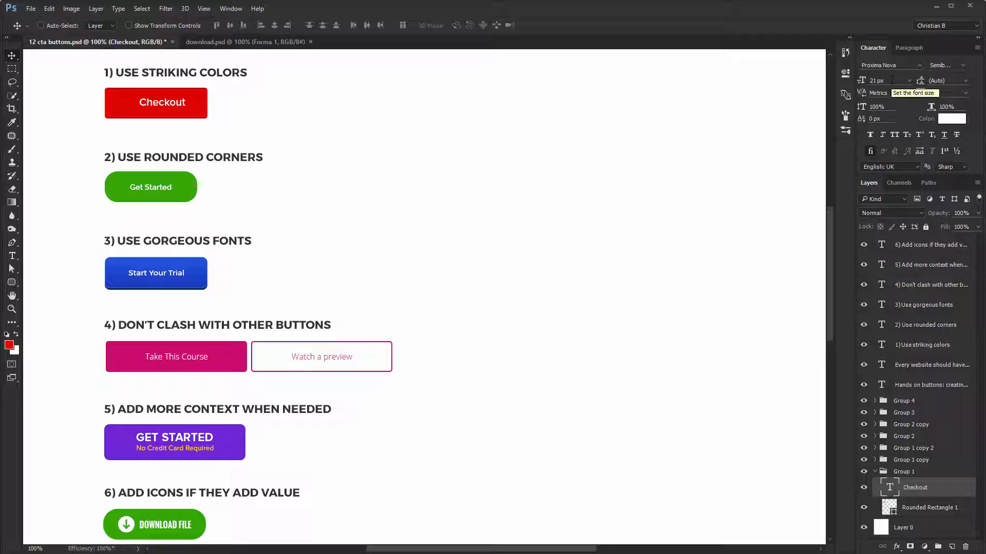
ctrl+shift+click(206, 102)
click(274, 25)
click(230, 26)
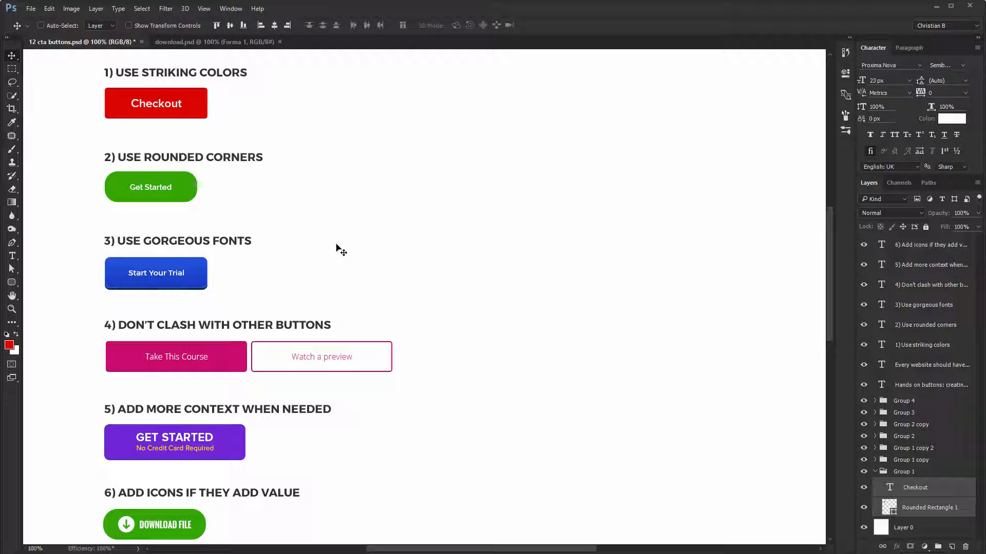
- Return the "Checkout" label to 15 px and collapse the red button's layer group
key(ctrl+shift+comma)
key(ctrl+shift+comma)
key(ctrl+shift+comma)
key(ctrl+shift+comma)
click(874, 472)
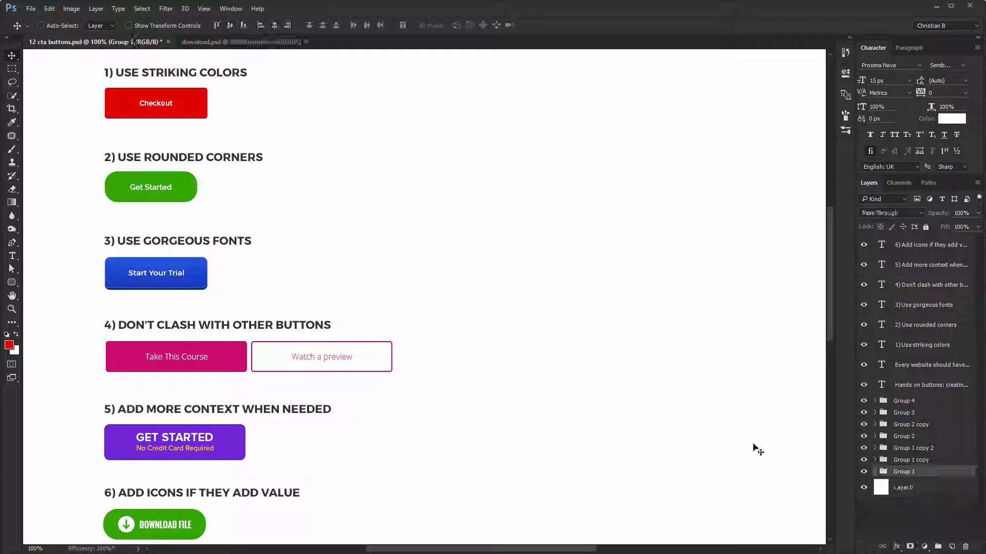
- Display the finished set of call-to-action buttons in full-screen mode
key(f)
key(f)
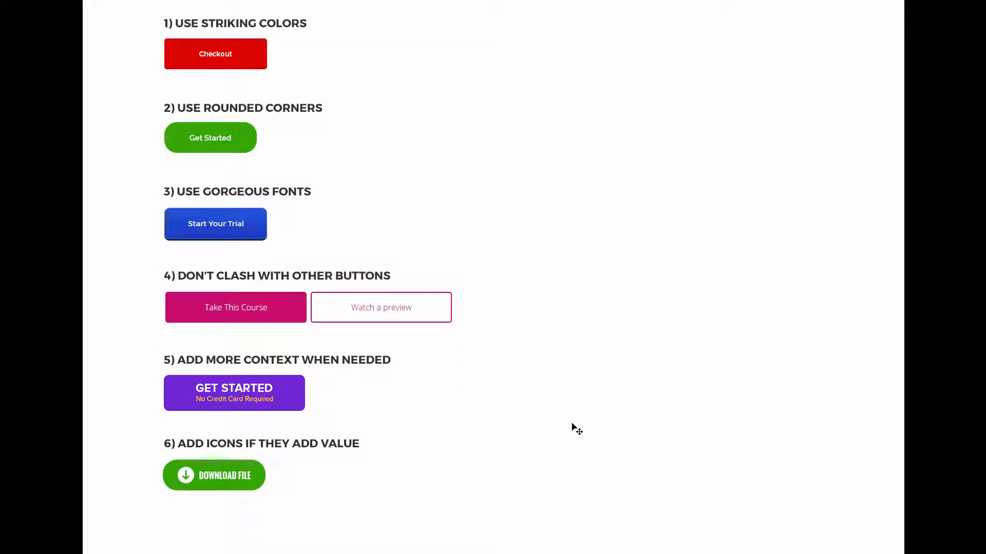